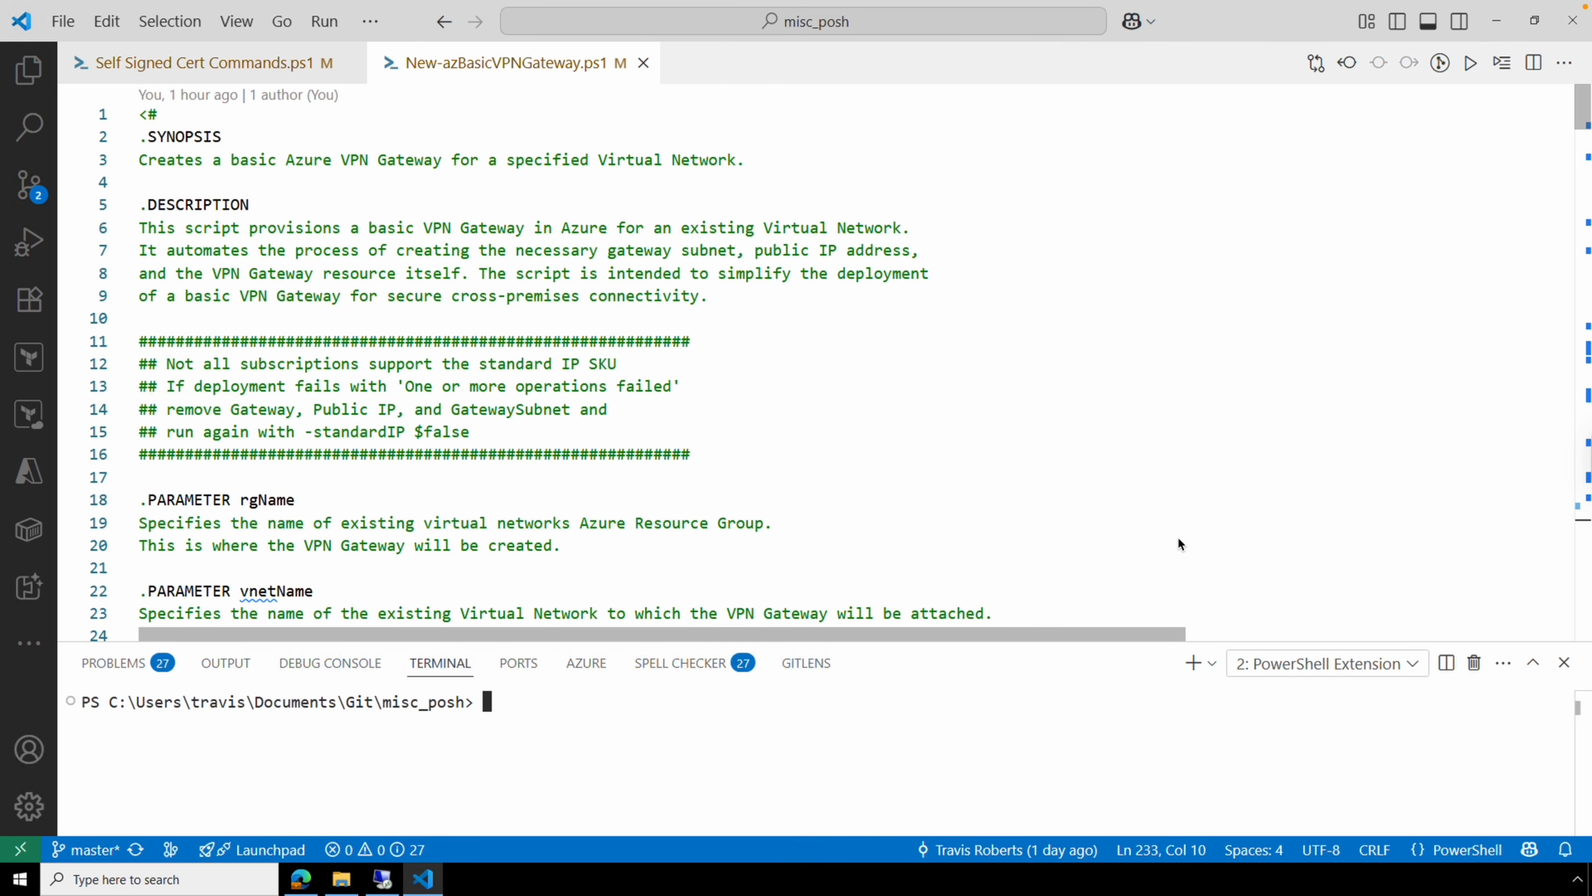
Scroll through the gateway script's .PARAMETER documentation block.
scroll(1178, 543, "down", 5)
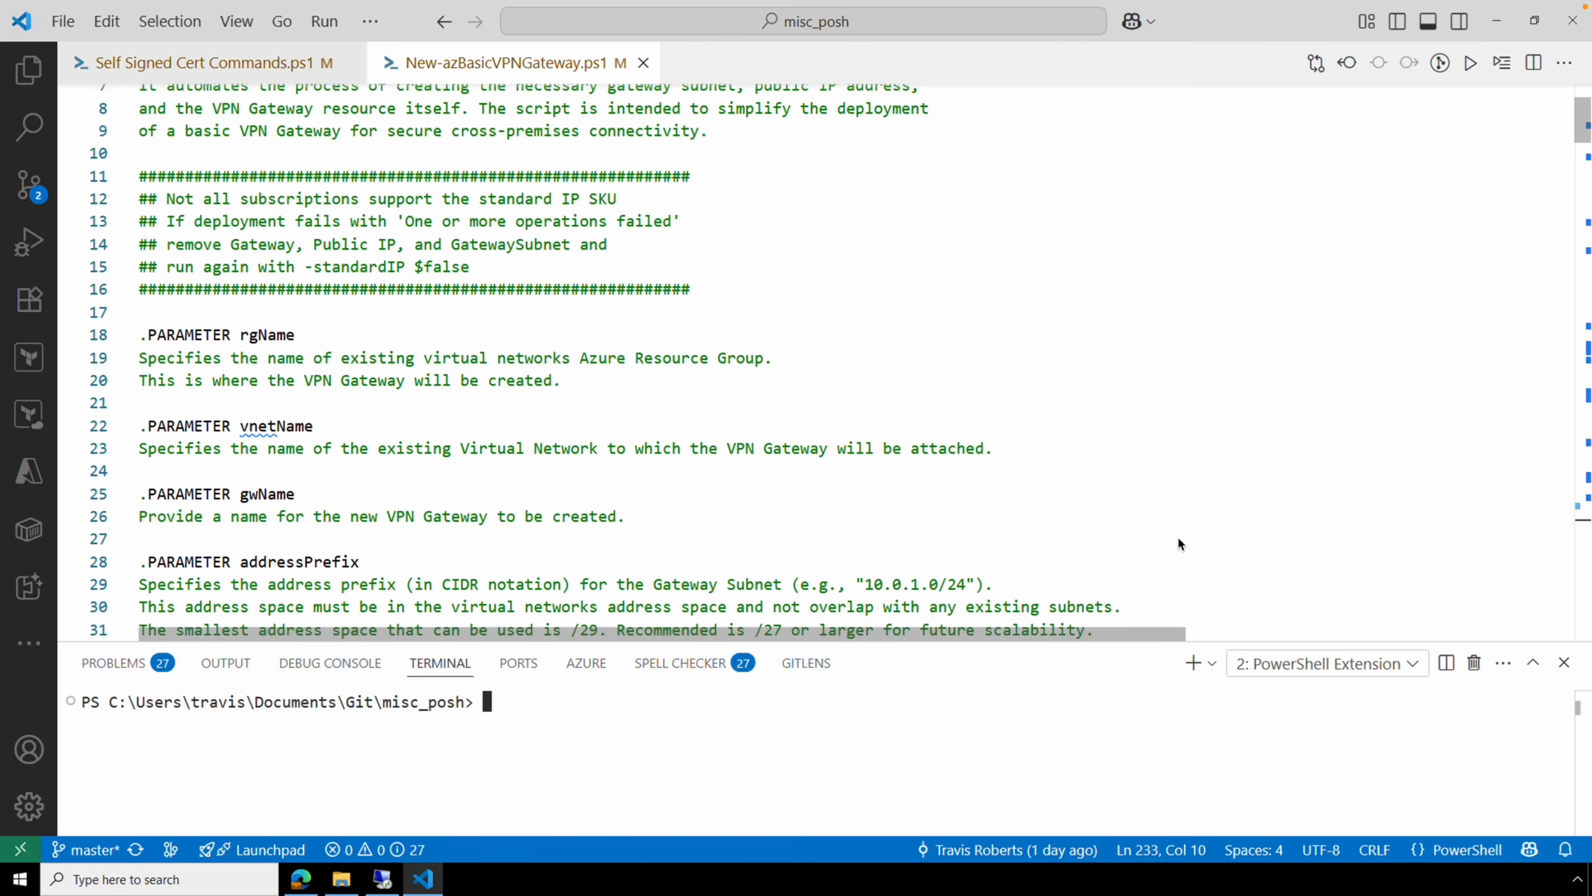
scroll(1178, 544, "down", 1)
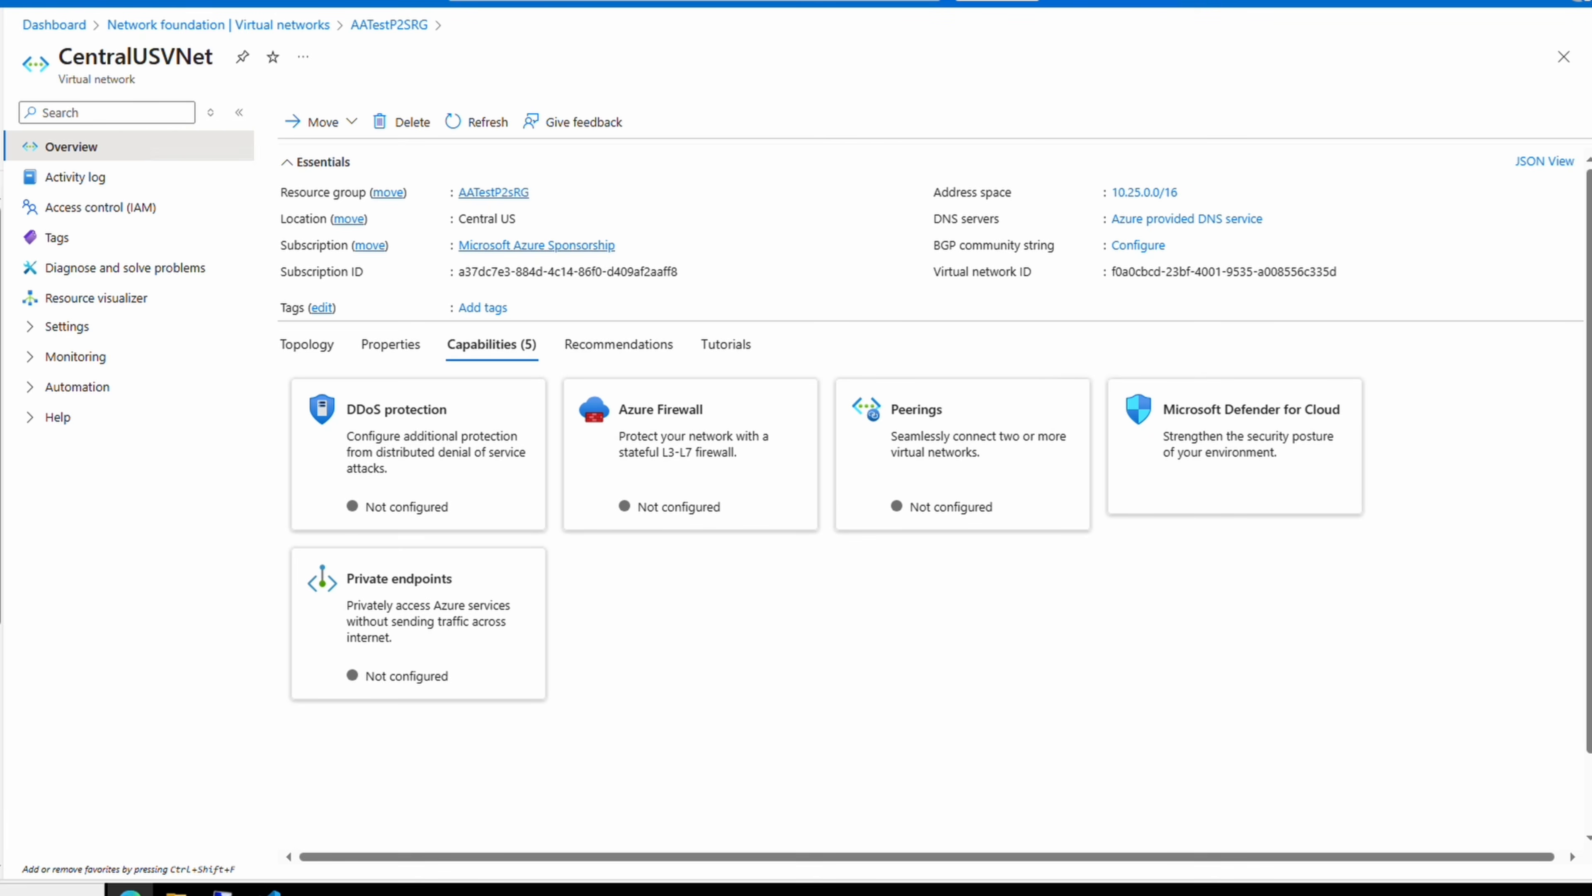
View CentralUSVNet's subnet list, then return to the script's gwName, addressPrefix and standardIP help.
left_click(78, 327)
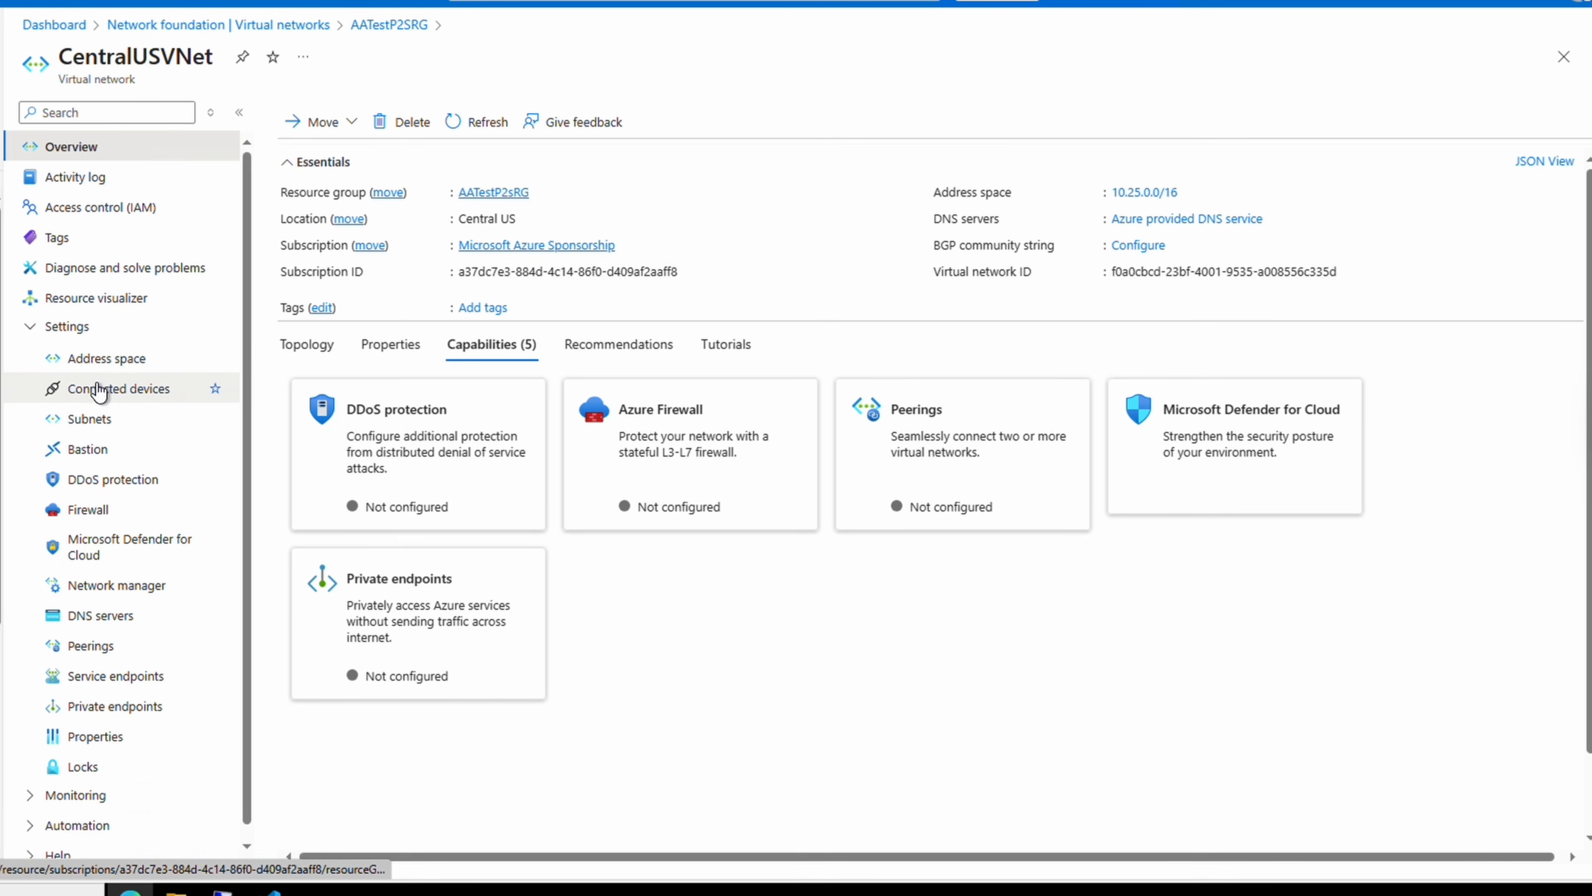
left_click(85, 418)
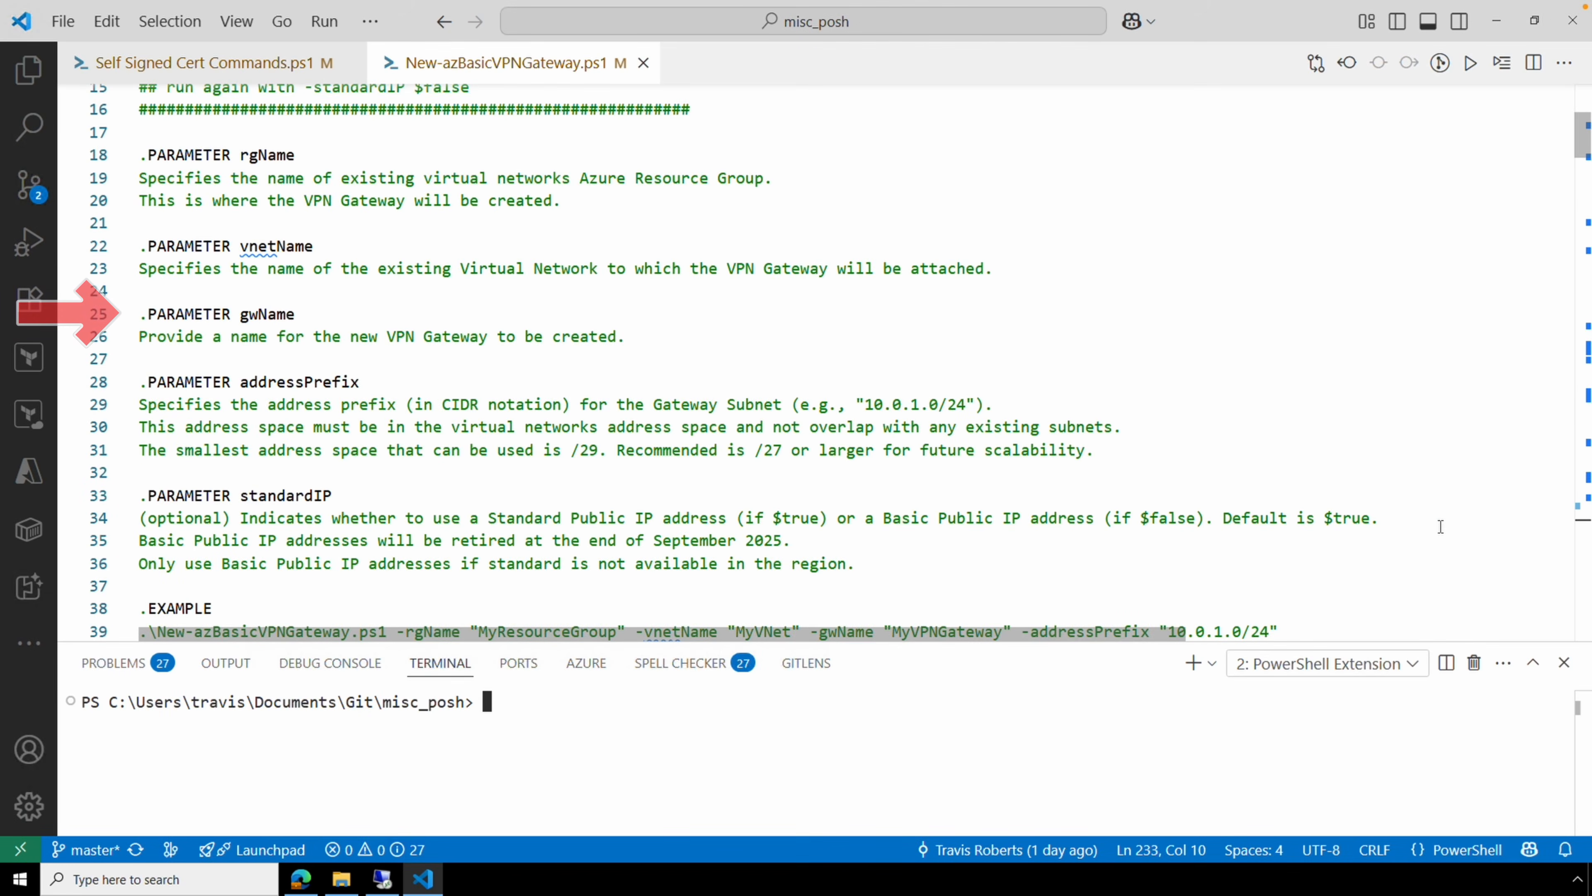
scroll(1440, 526, "up", 1)
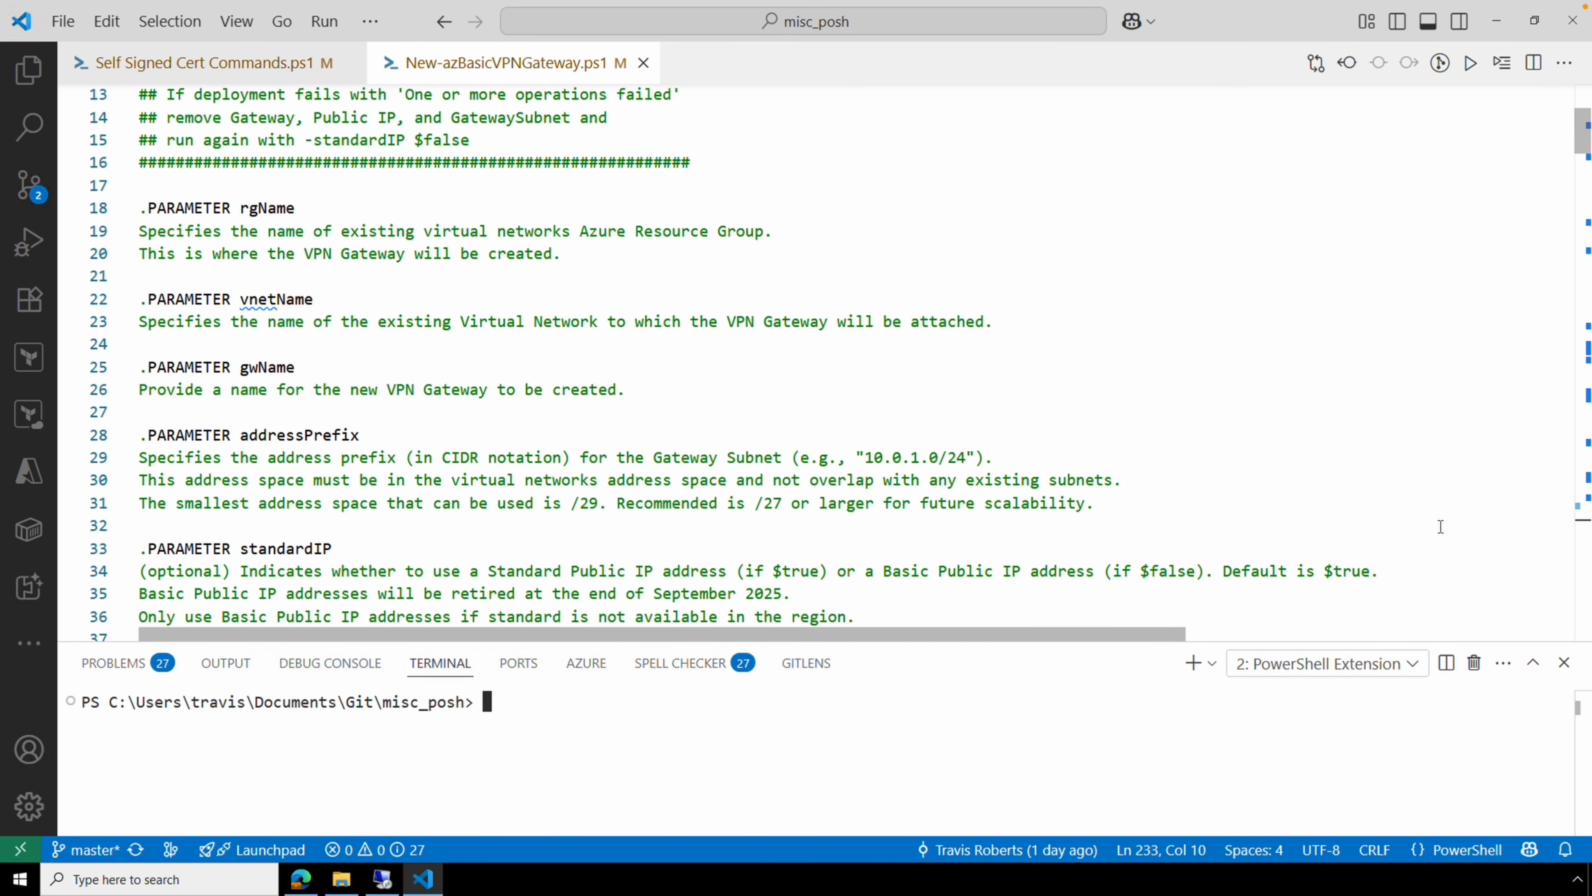
scroll(1441, 527, "down", 3)
scroll(1440, 526, "down", 6)
scroll(1440, 526, "down", 9)
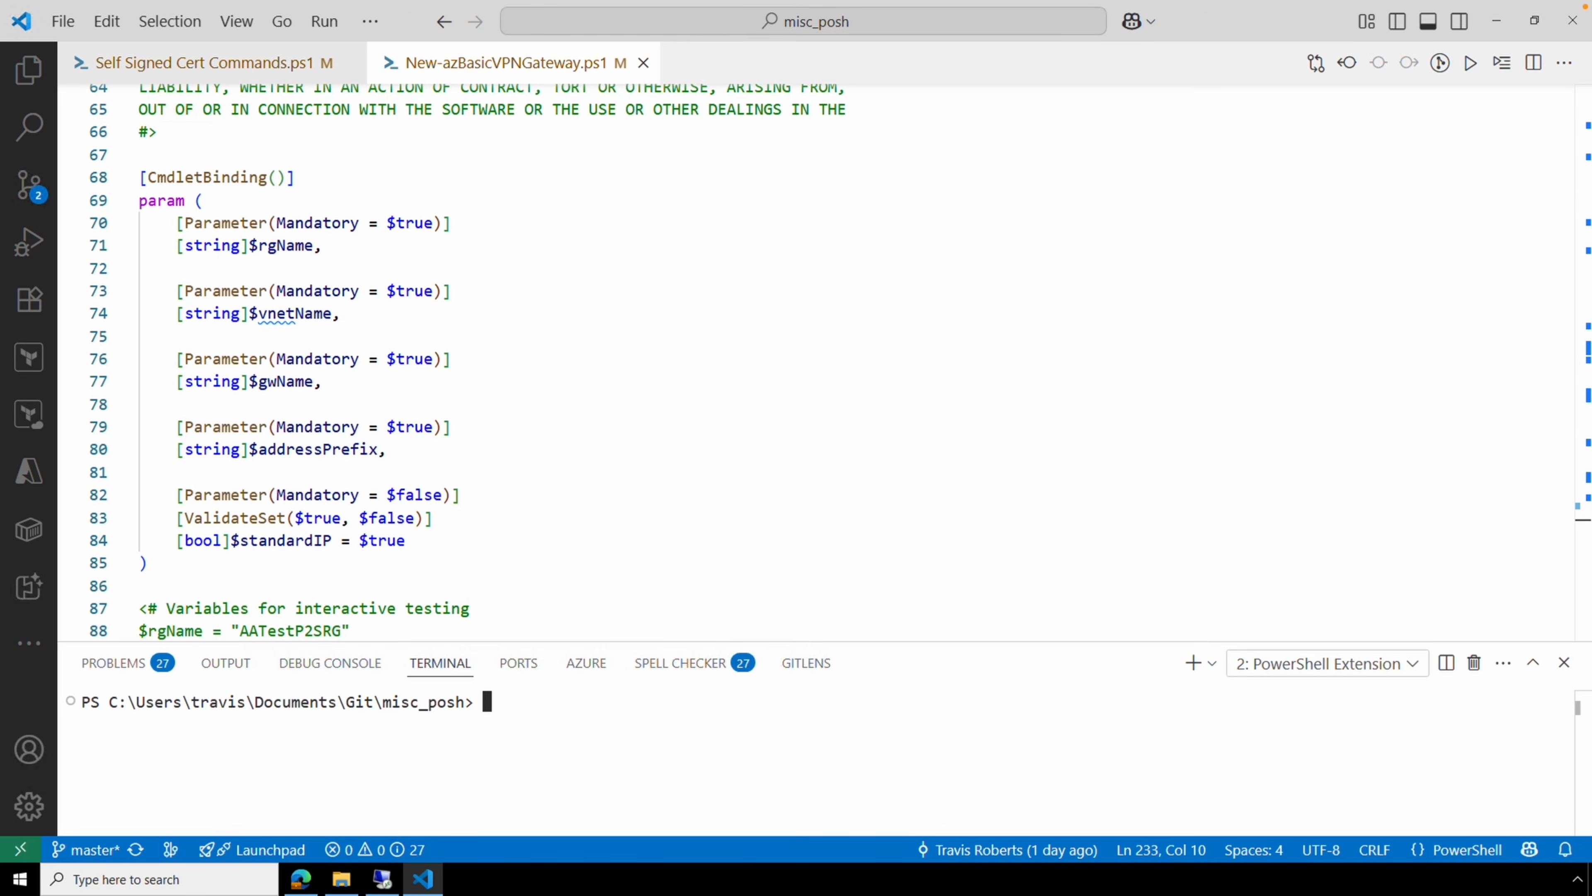
scroll(1296, 531, "down", 5)
scroll(1296, 531, "down", 6)
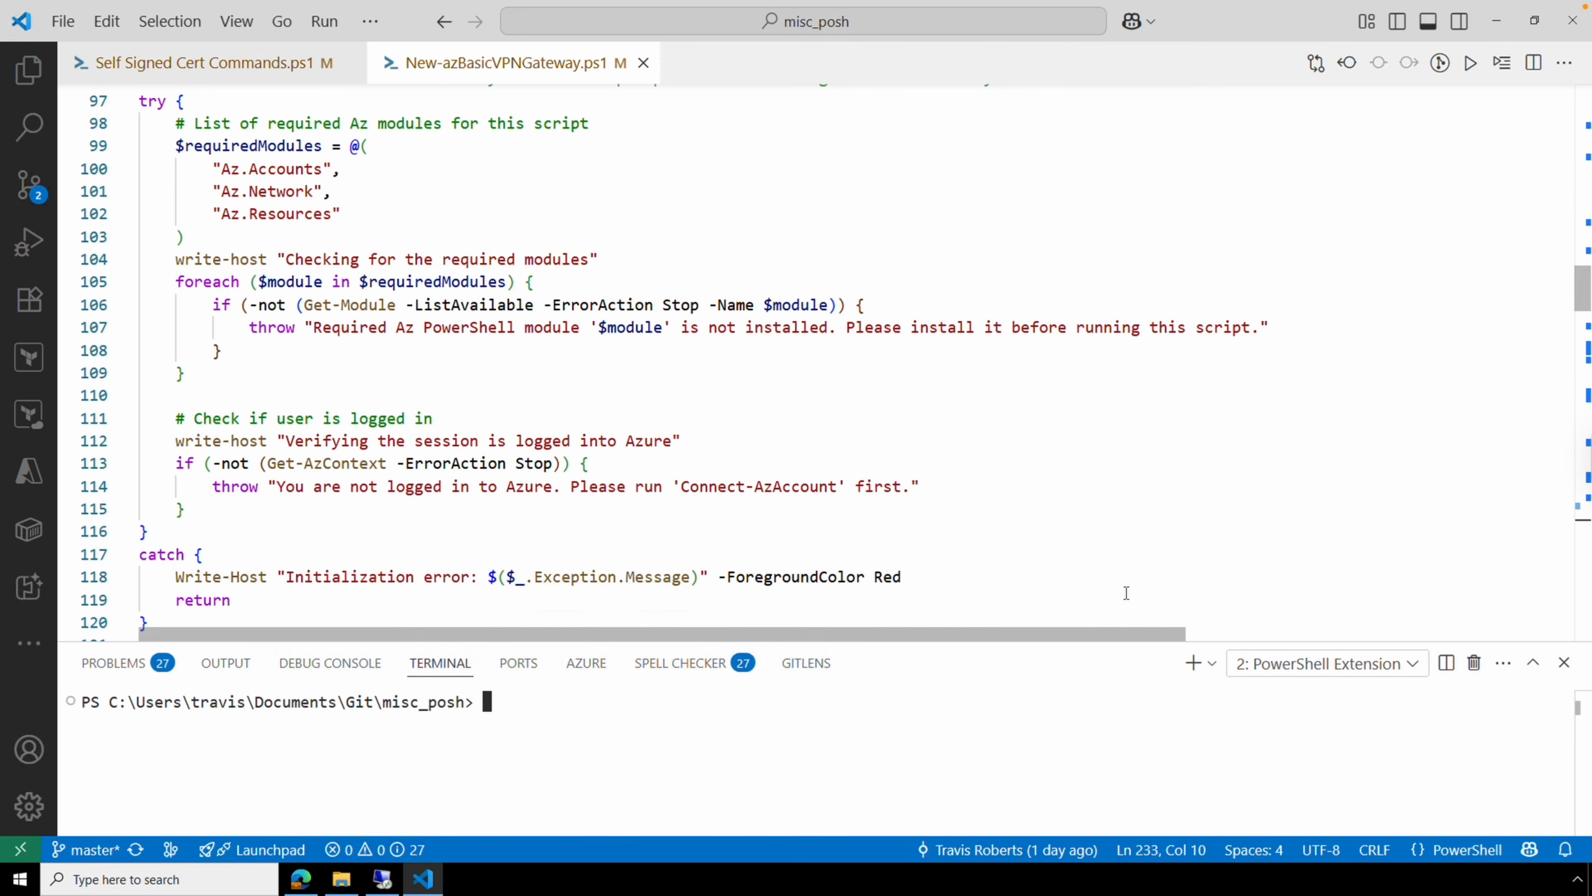
scroll(1125, 592, "down", 5)
scroll(1131, 587, "down", 2)
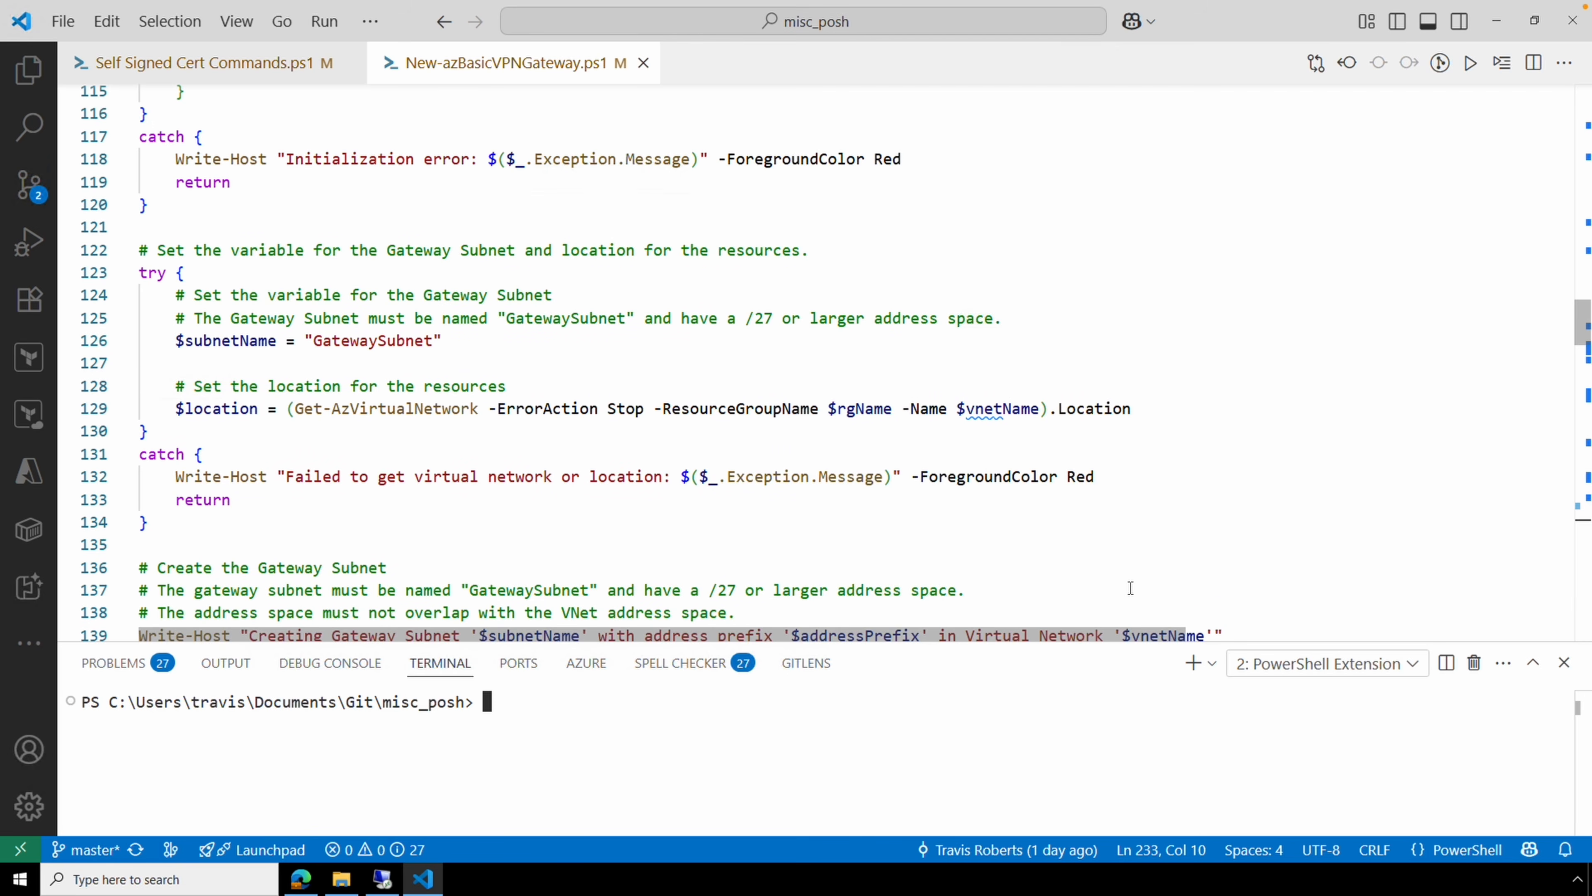
scroll(1131, 588, "down", 6)
scroll(1275, 536, "down", 2)
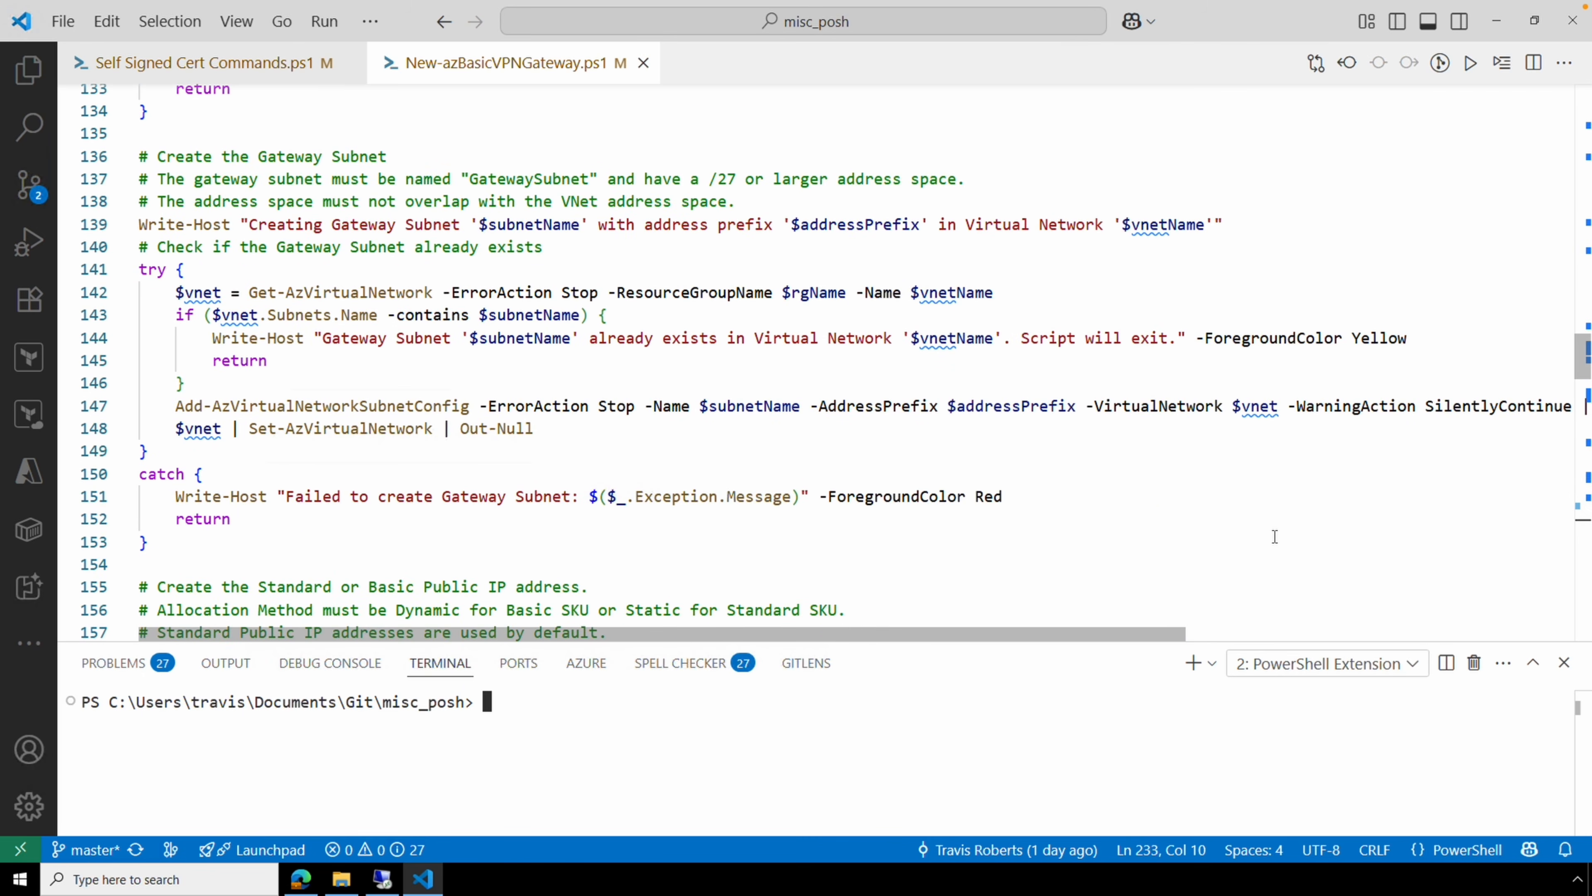
scroll(1275, 536, "down", 6)
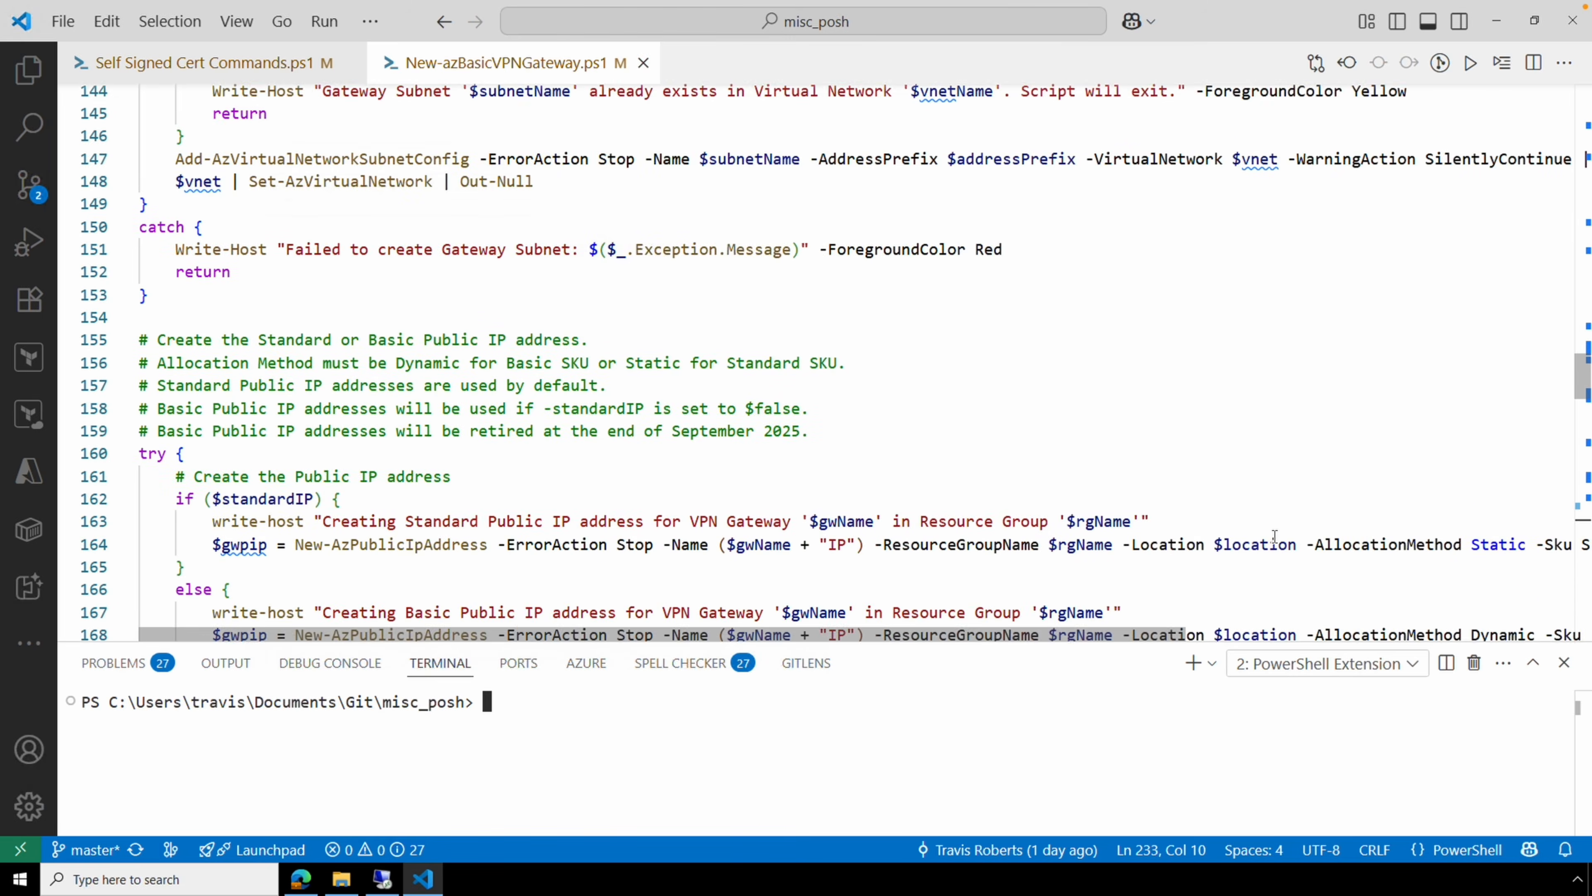
scroll(1275, 537, "down", 3)
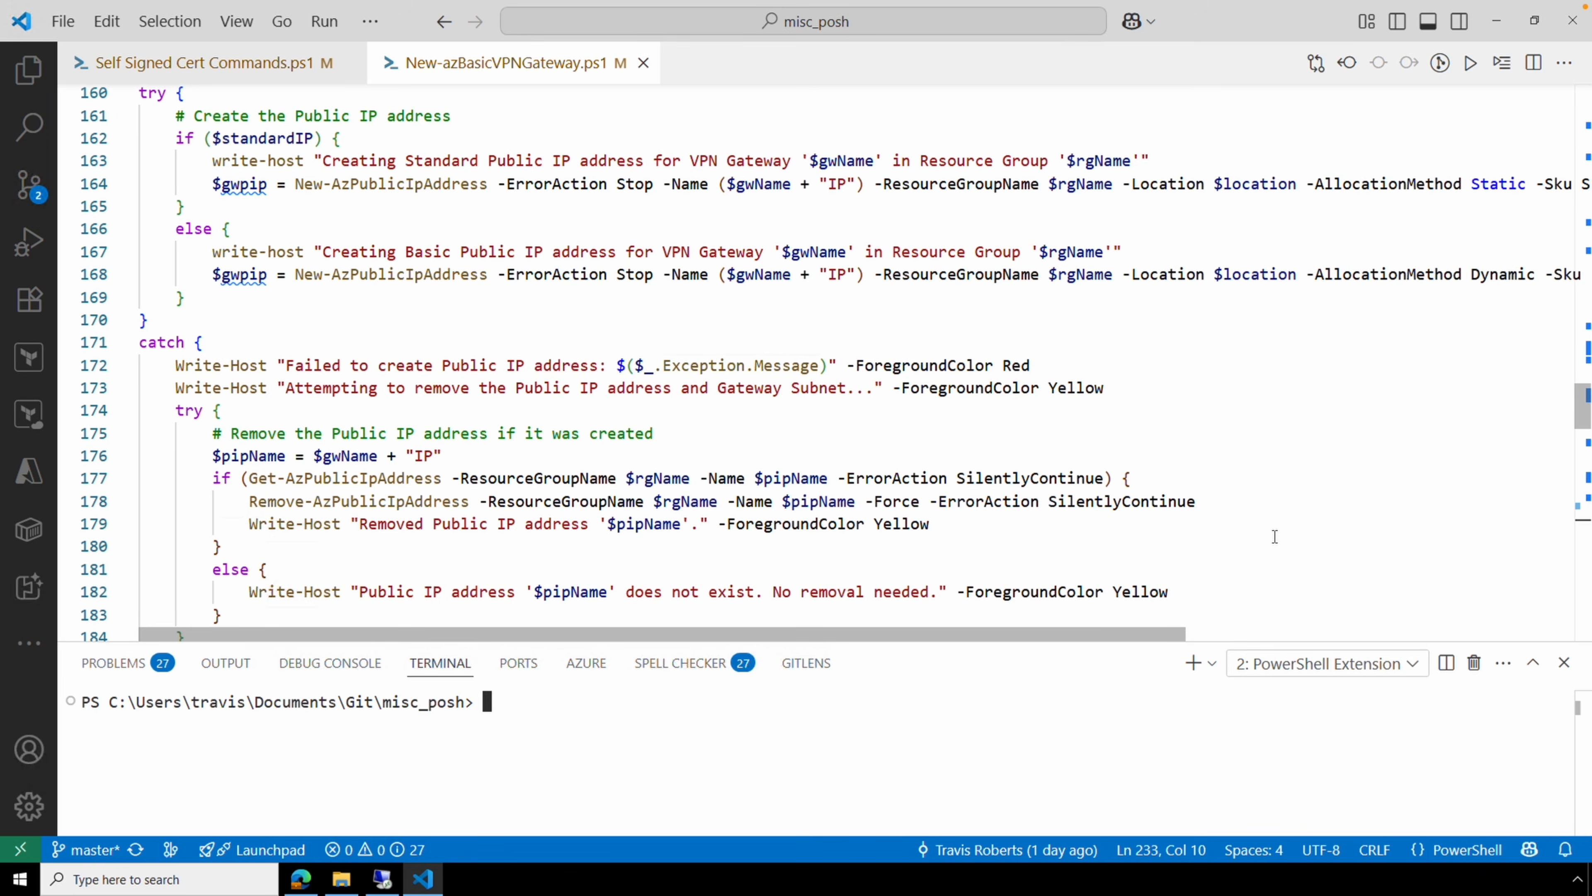
scroll(1275, 536, "down", 9)
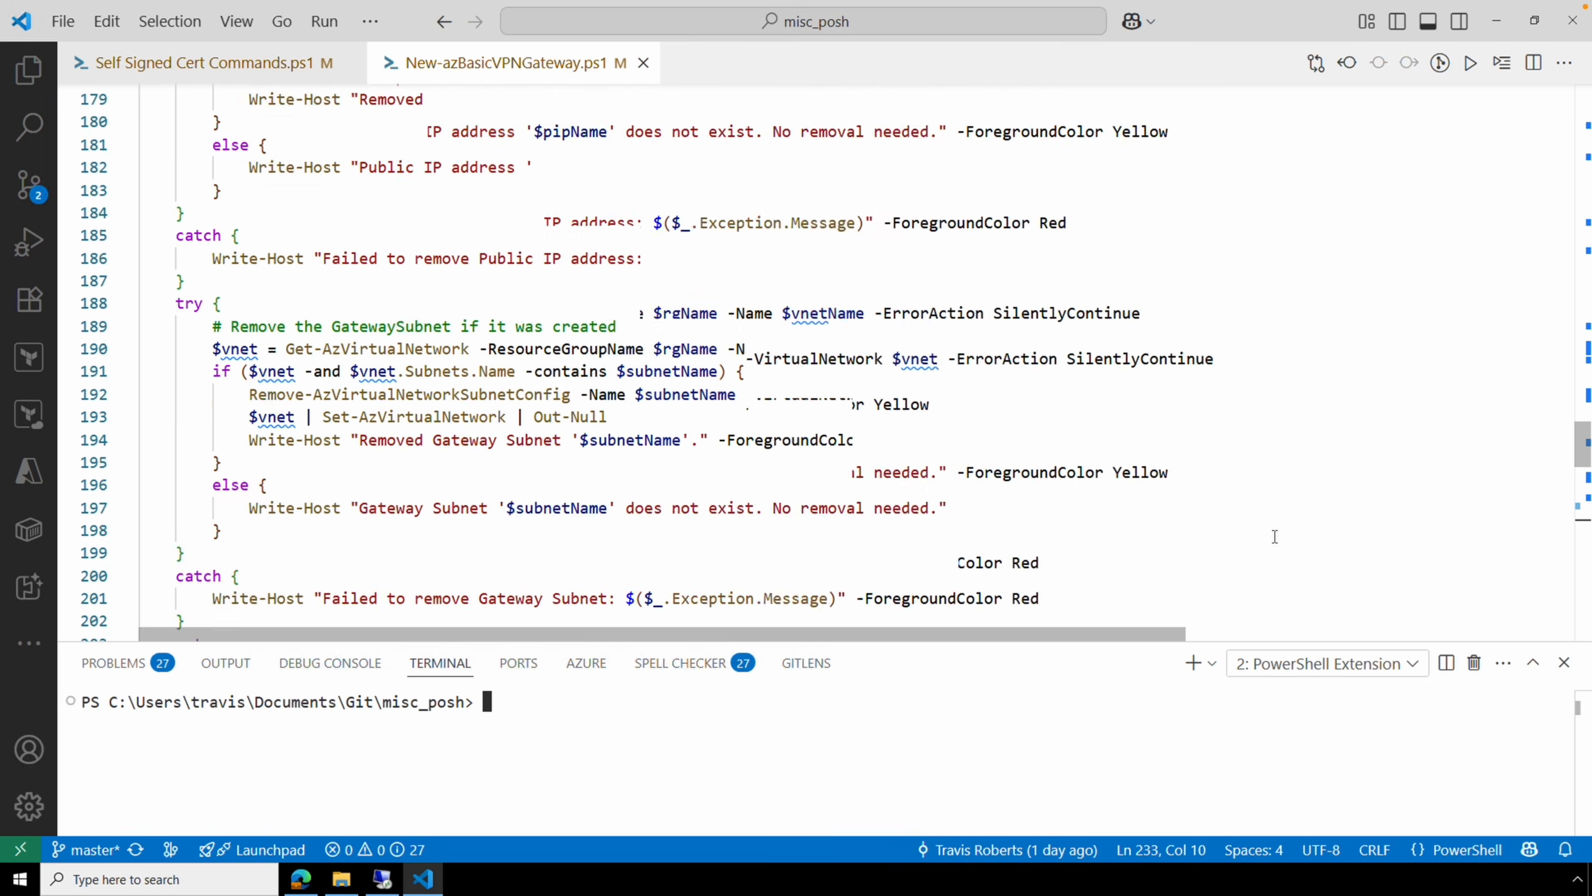
scroll(1274, 536, "down", 1)
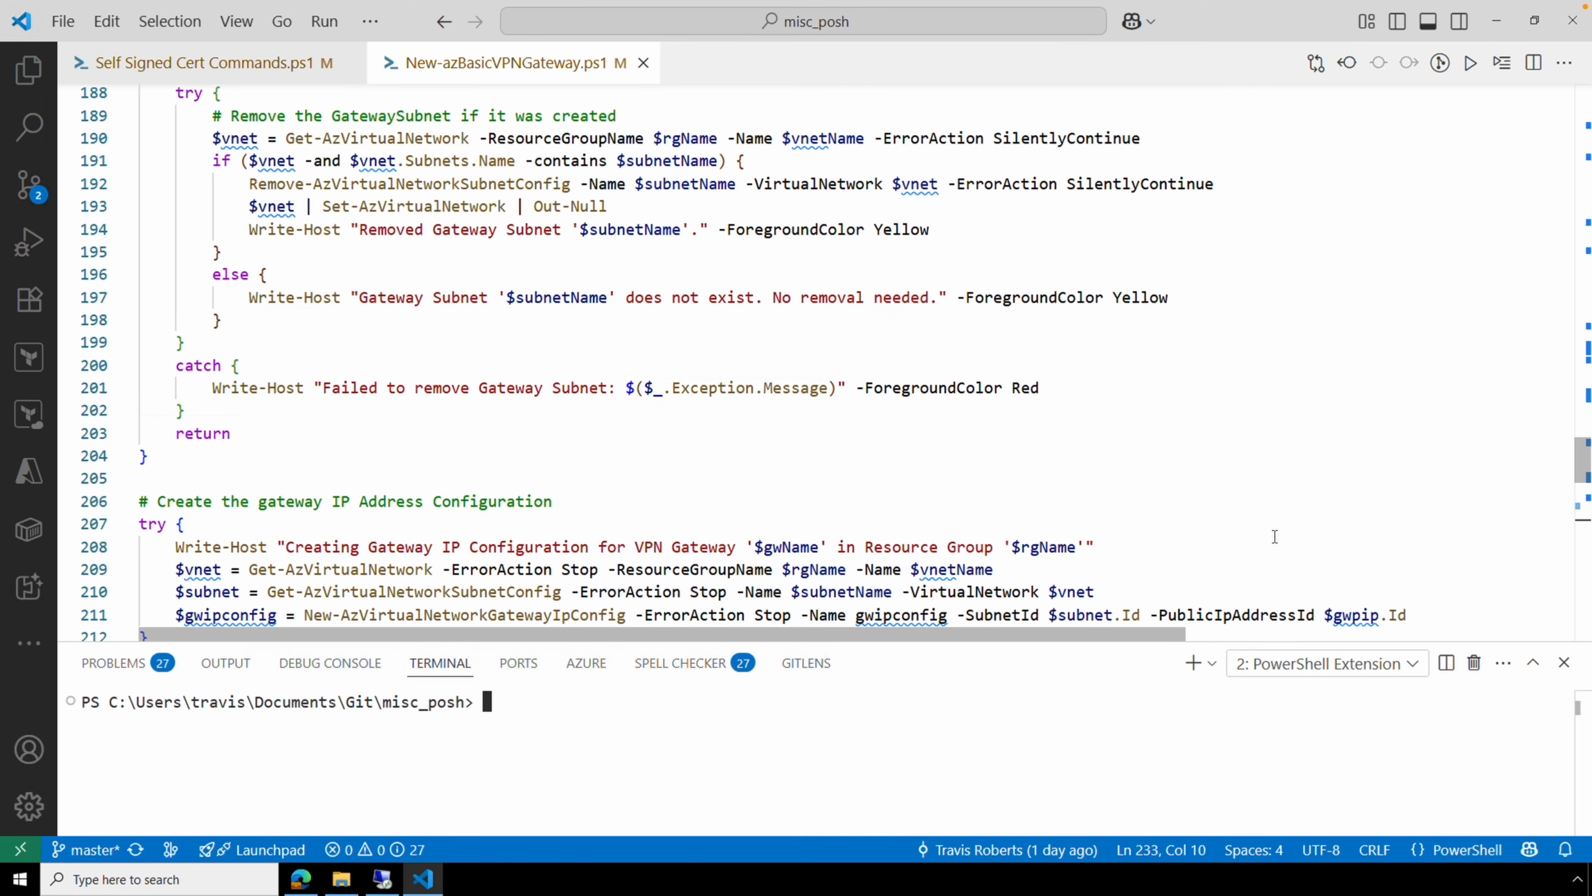
scroll(1274, 537, "down", 6)
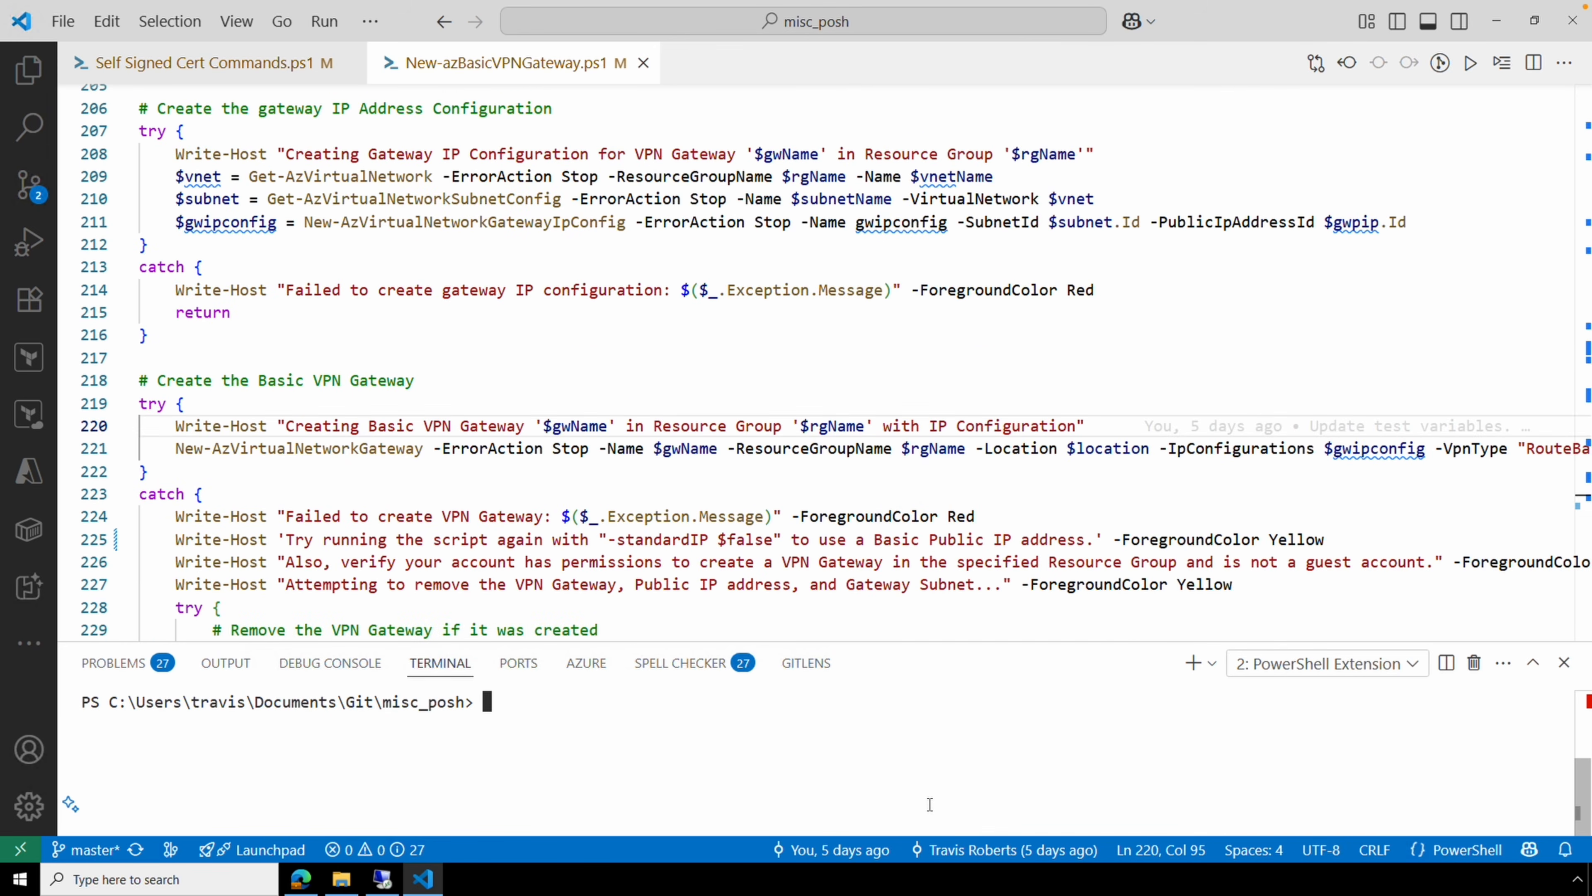
Change the terminal's location to the VNet Gateway folder.
type("cd .\\Documents\\")
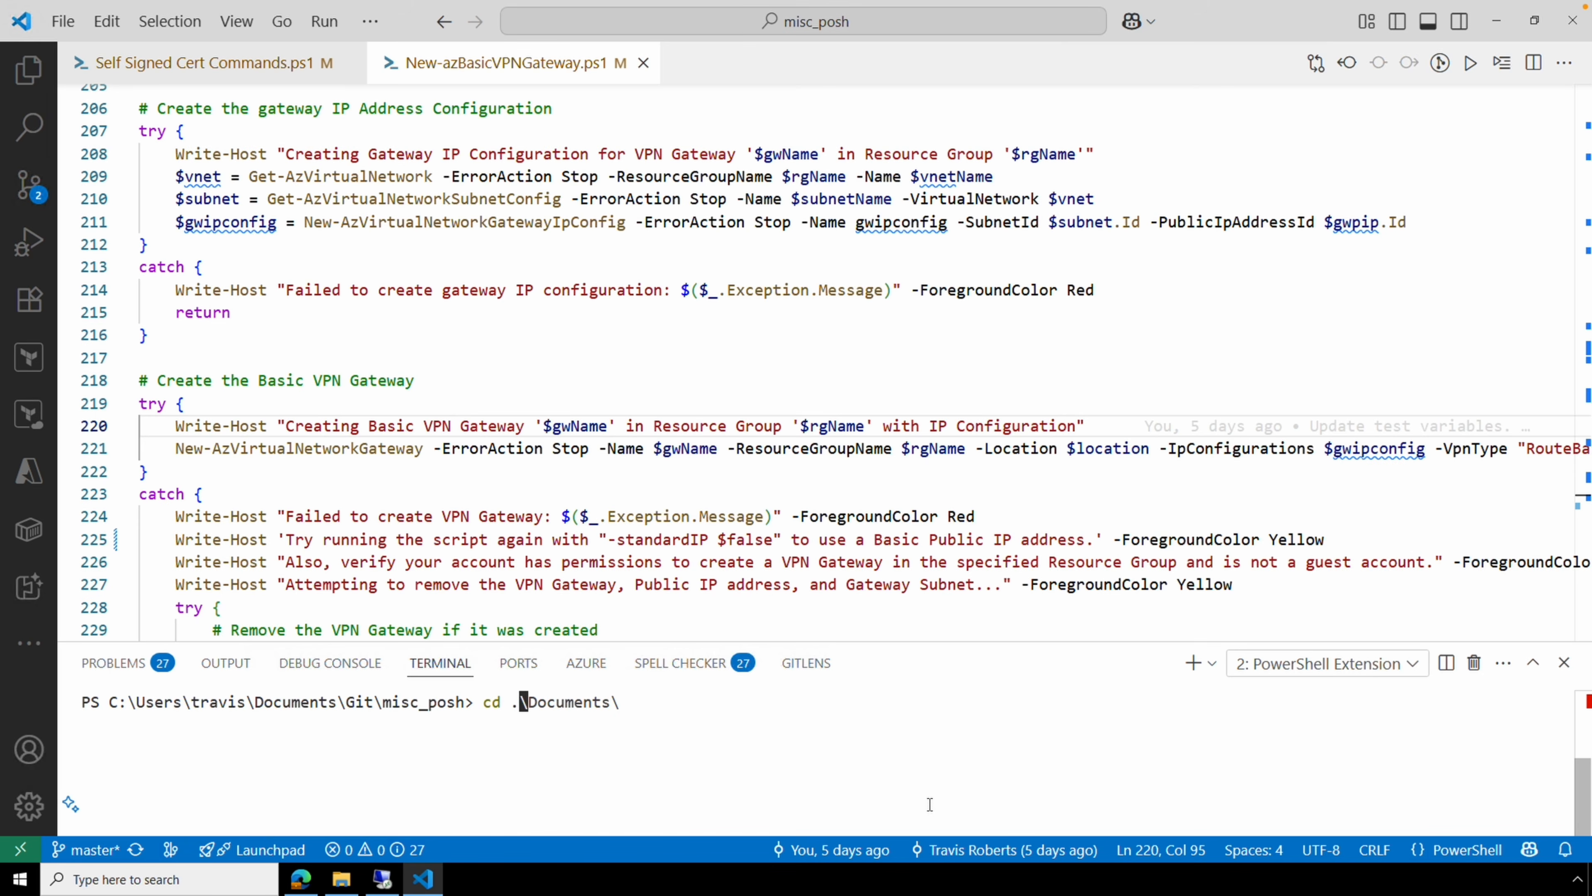
key("Tab")
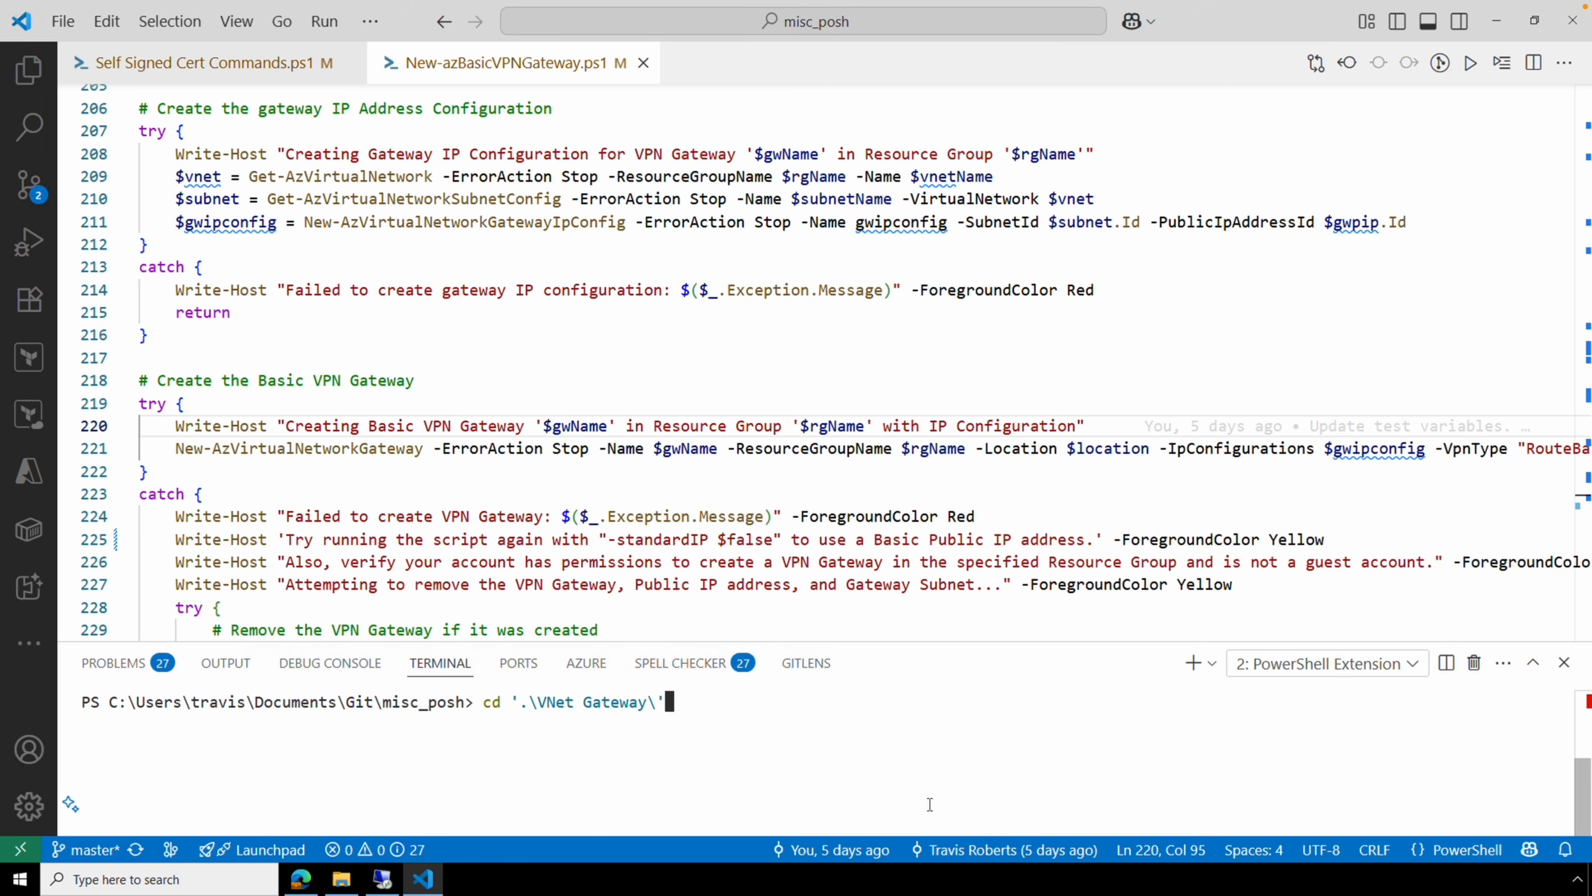
key("Return")
Run the pasted New-azBasicVPNGateway.ps1 command and review its failed output.
type(".\\New-azBasicVPNGateway.ps1 -rgName \"AATestP2sRG\" -vnetName \"CentralUSVNet\" -gwName \"VPNGateway1\" -addressPrefix \"10.25.200.0/24\"")
key("Return")
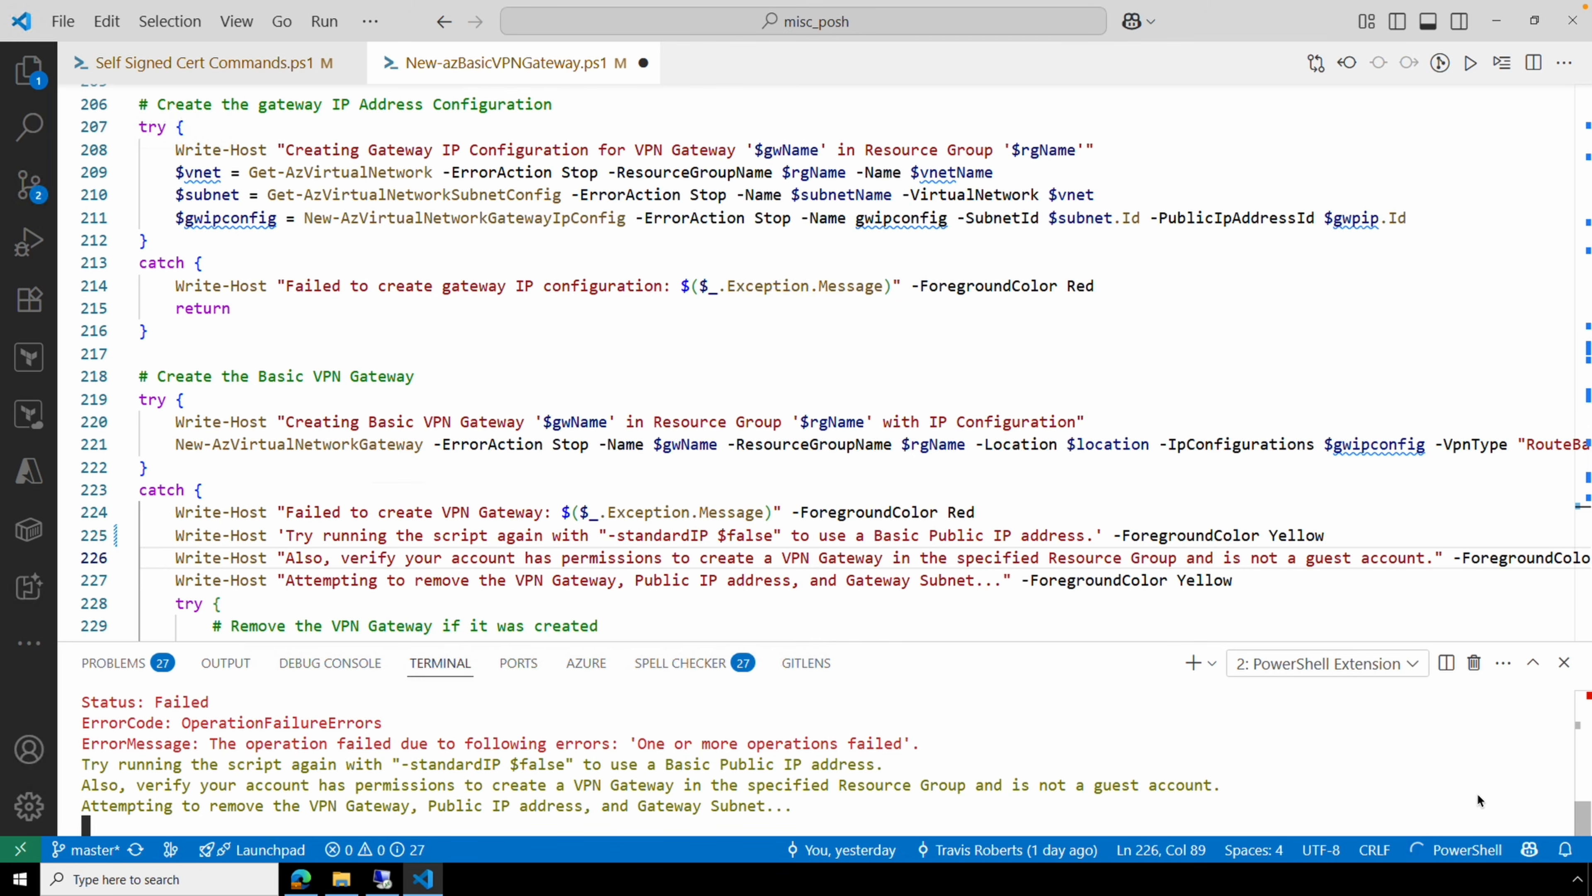
scroll(1469, 794, "up", 1)
scroll(1470, 794, "up", 4)
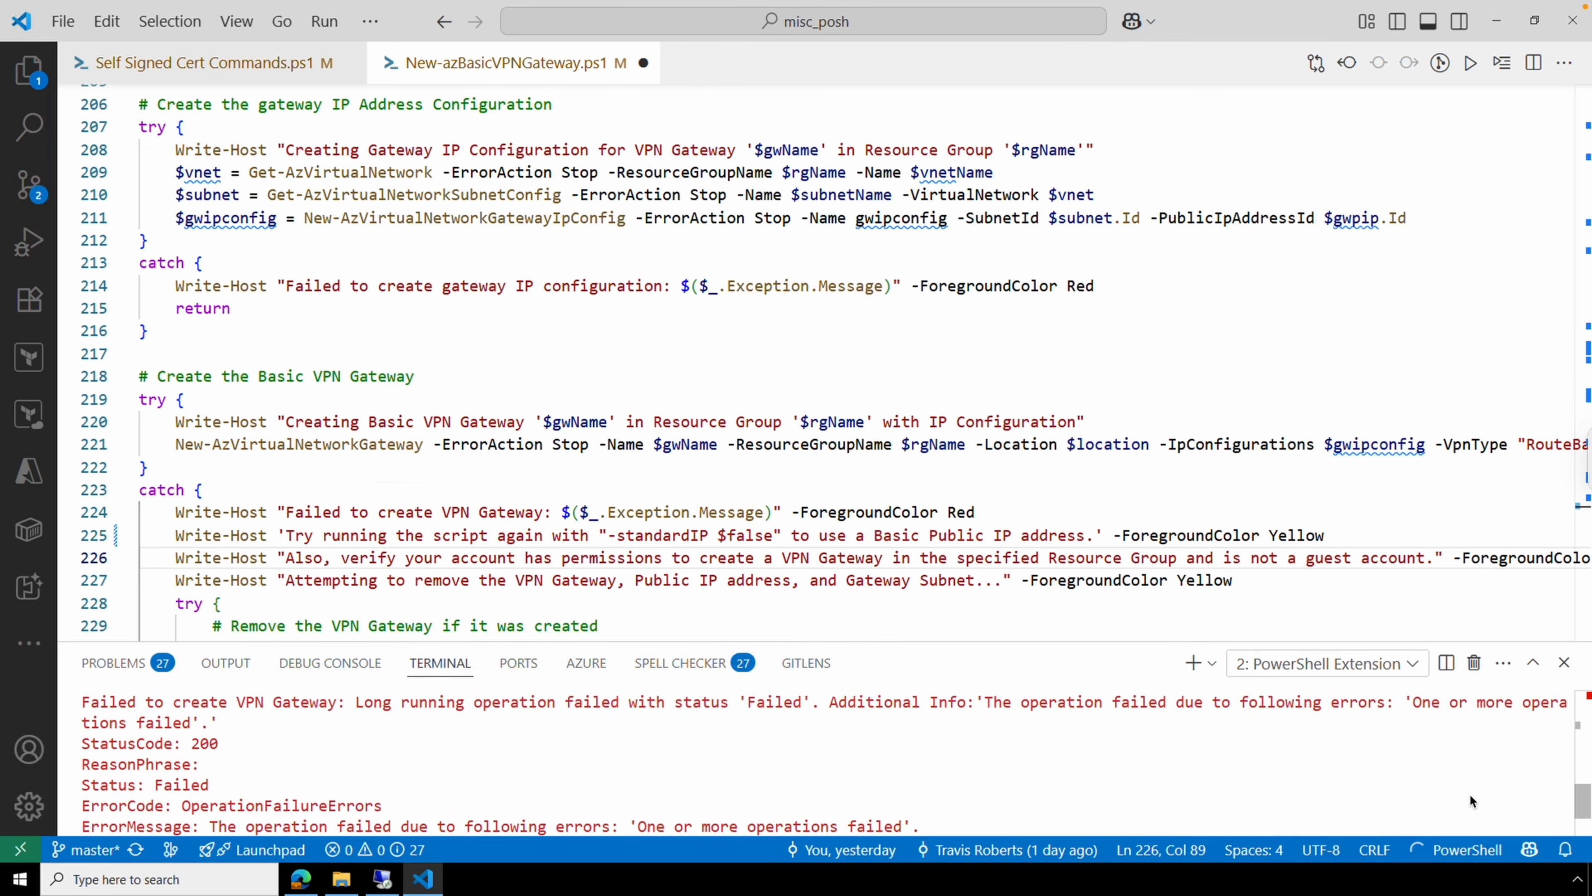
scroll(1469, 794, "down", 5)
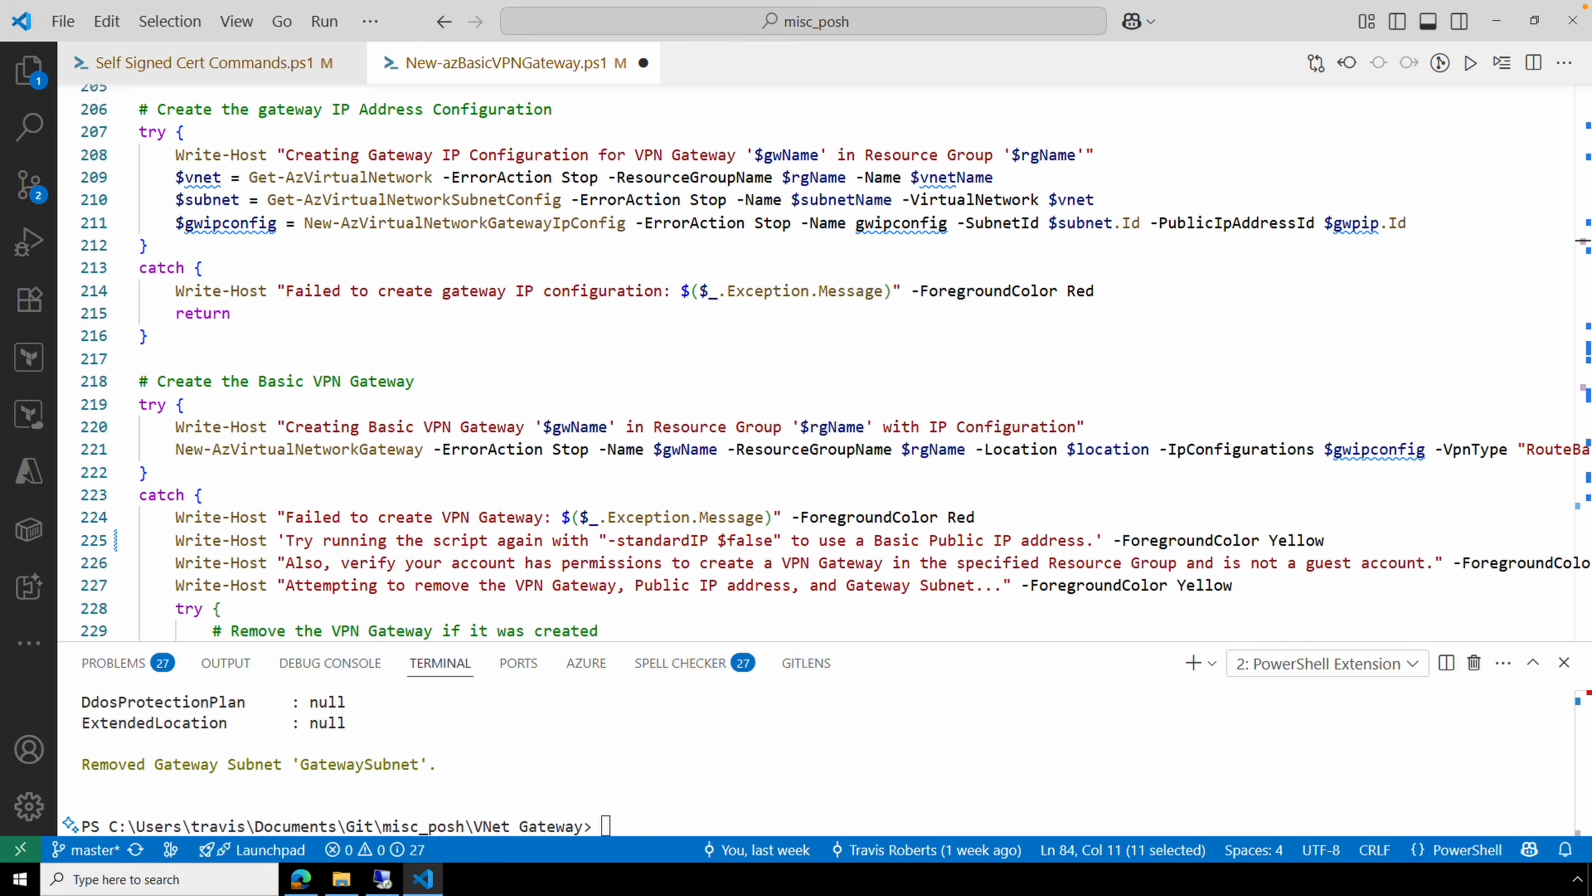
Review the error output, then rerun the gateway command with -standardIP $false.
left_click(1305, 794)
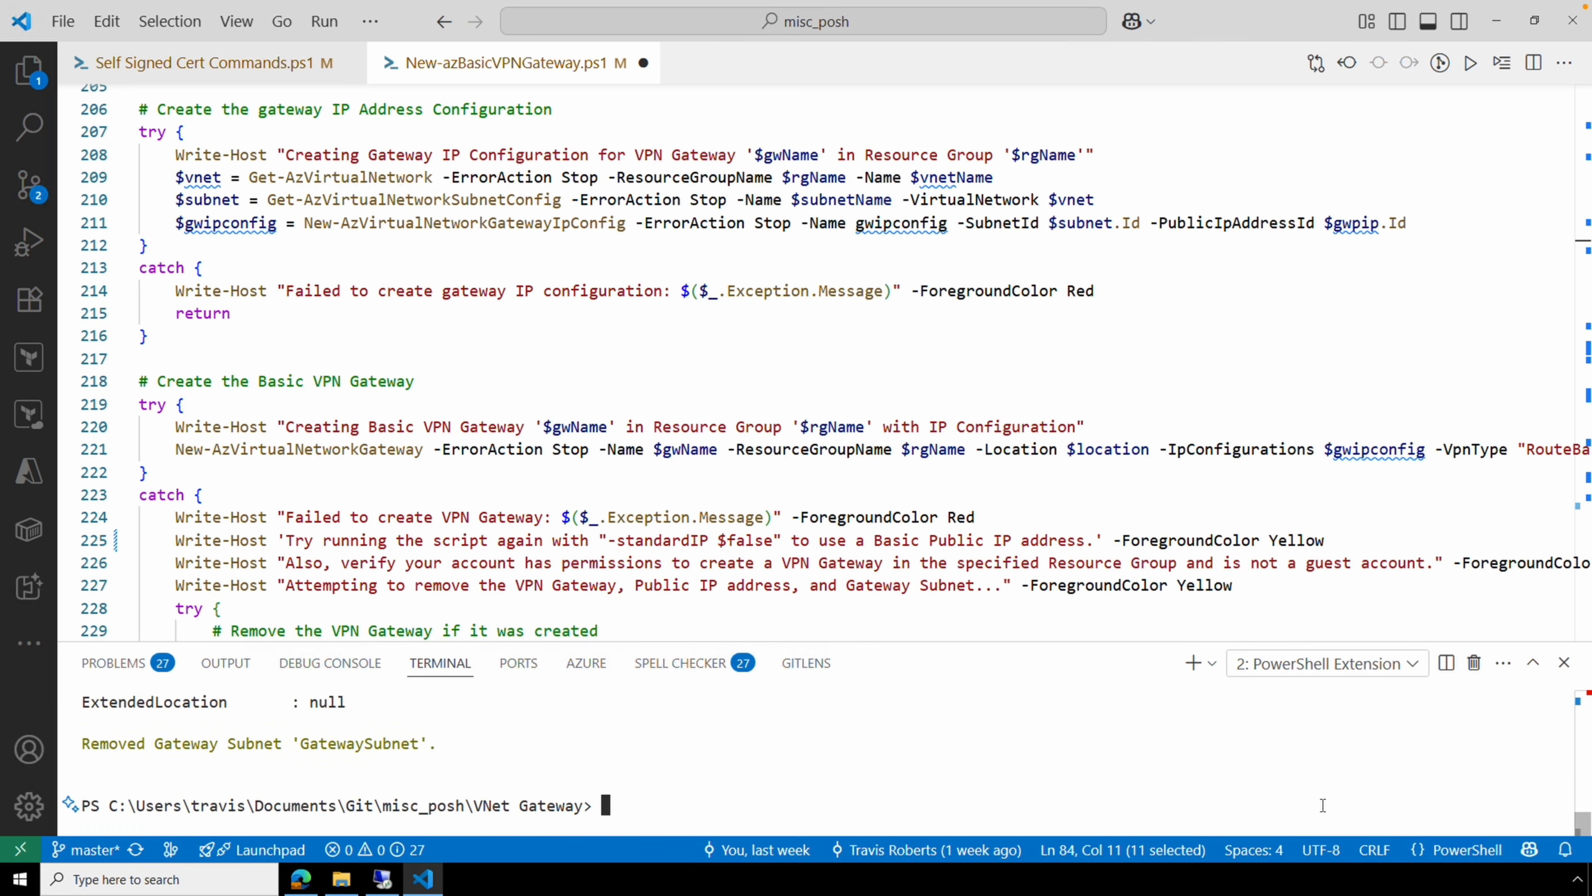
scroll(1432, 811, "up", 4)
scroll(1433, 811, "up", 8)
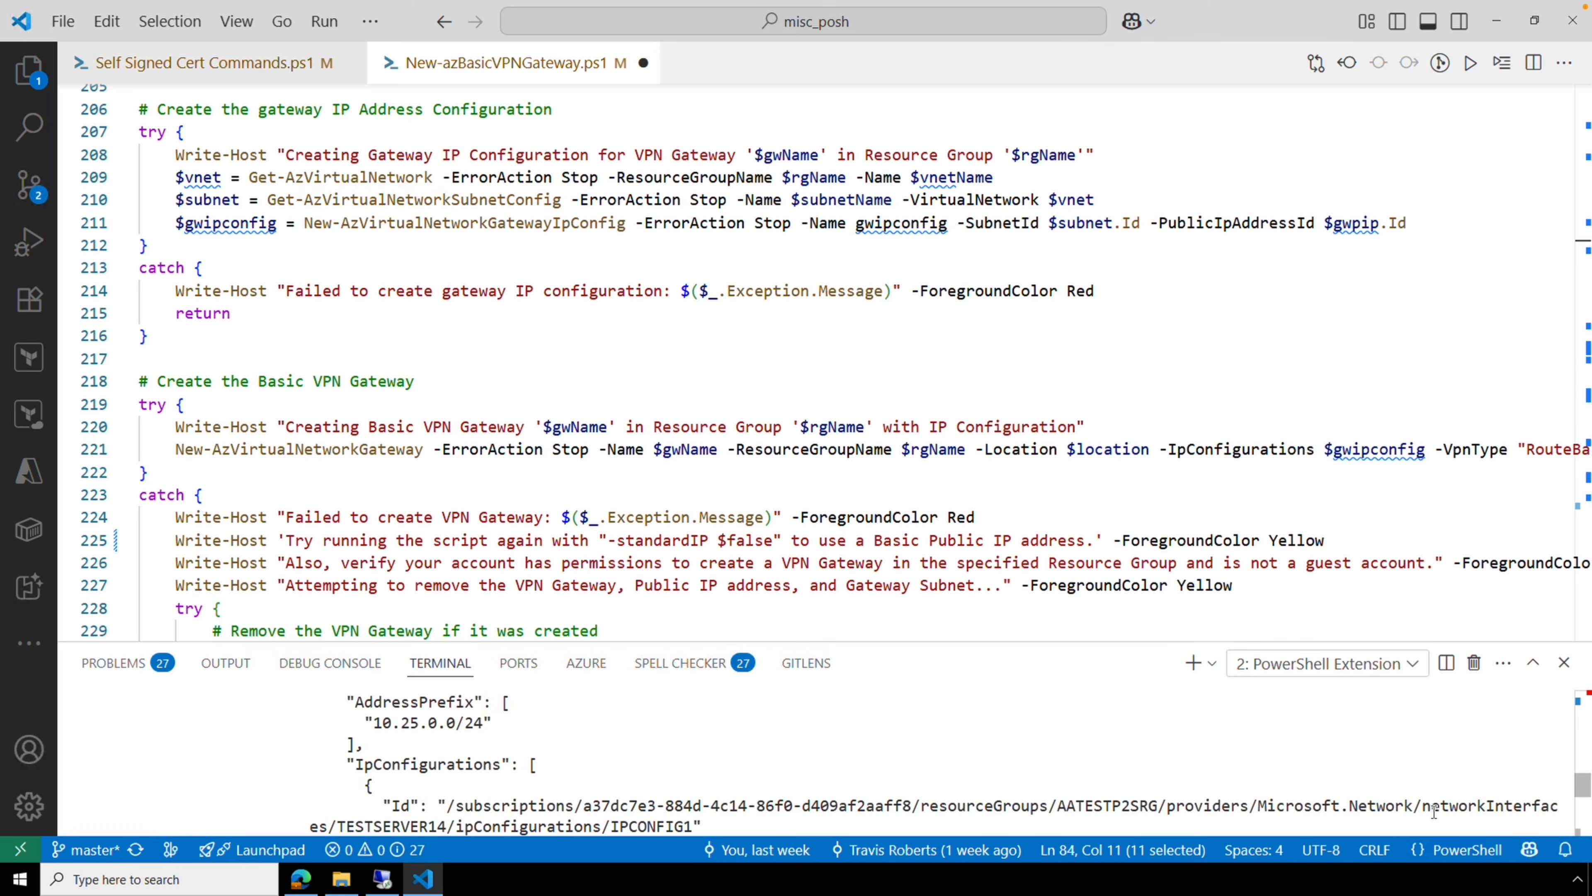
scroll(1434, 811, "up", 5)
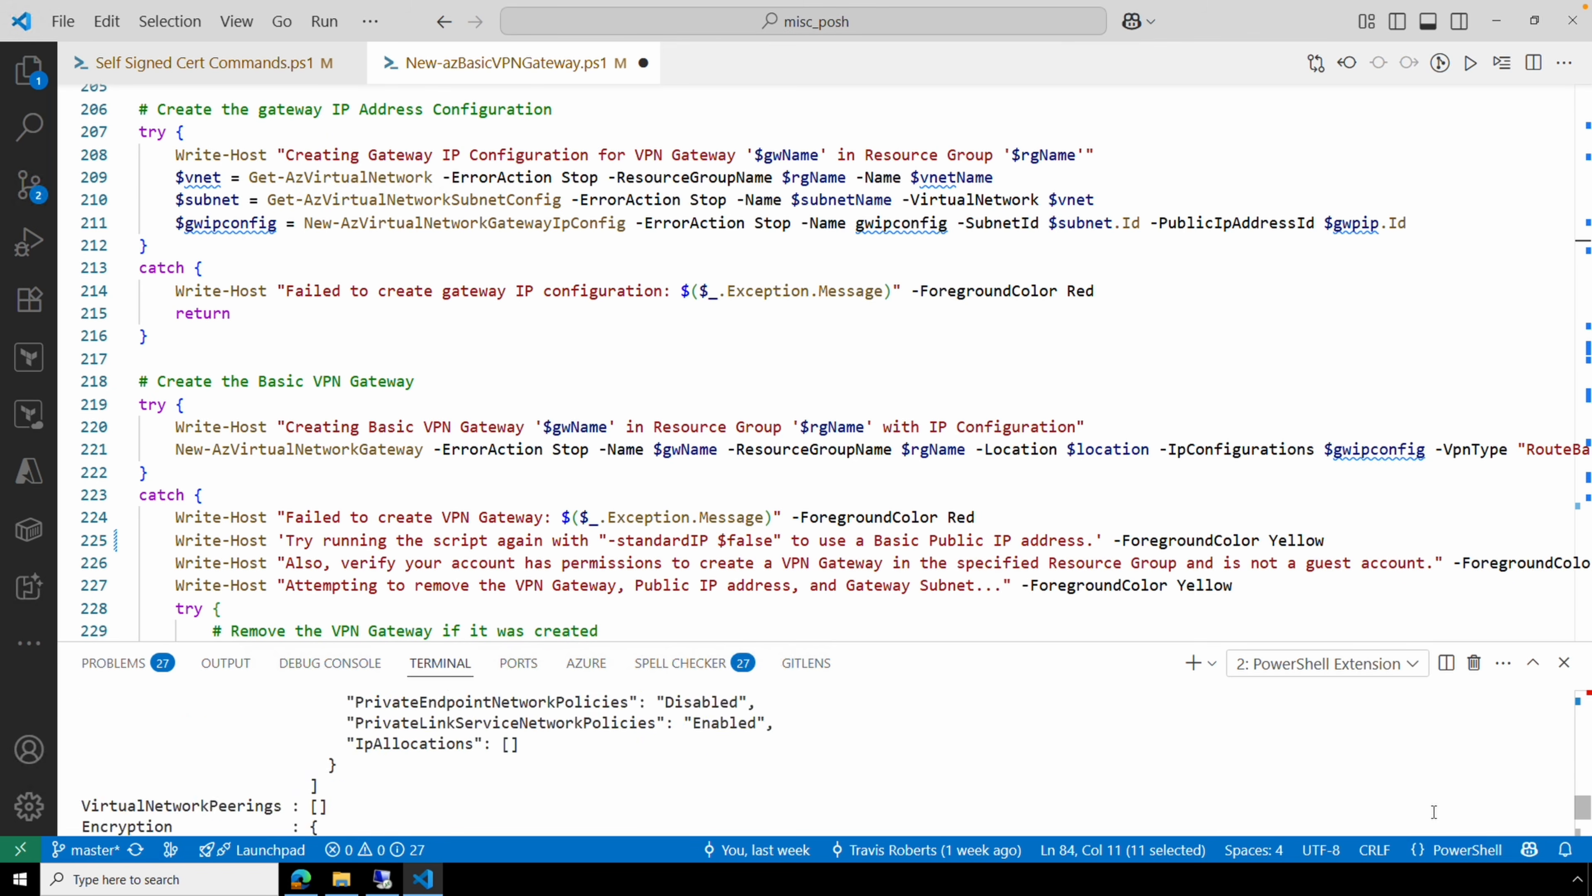
key("Up")
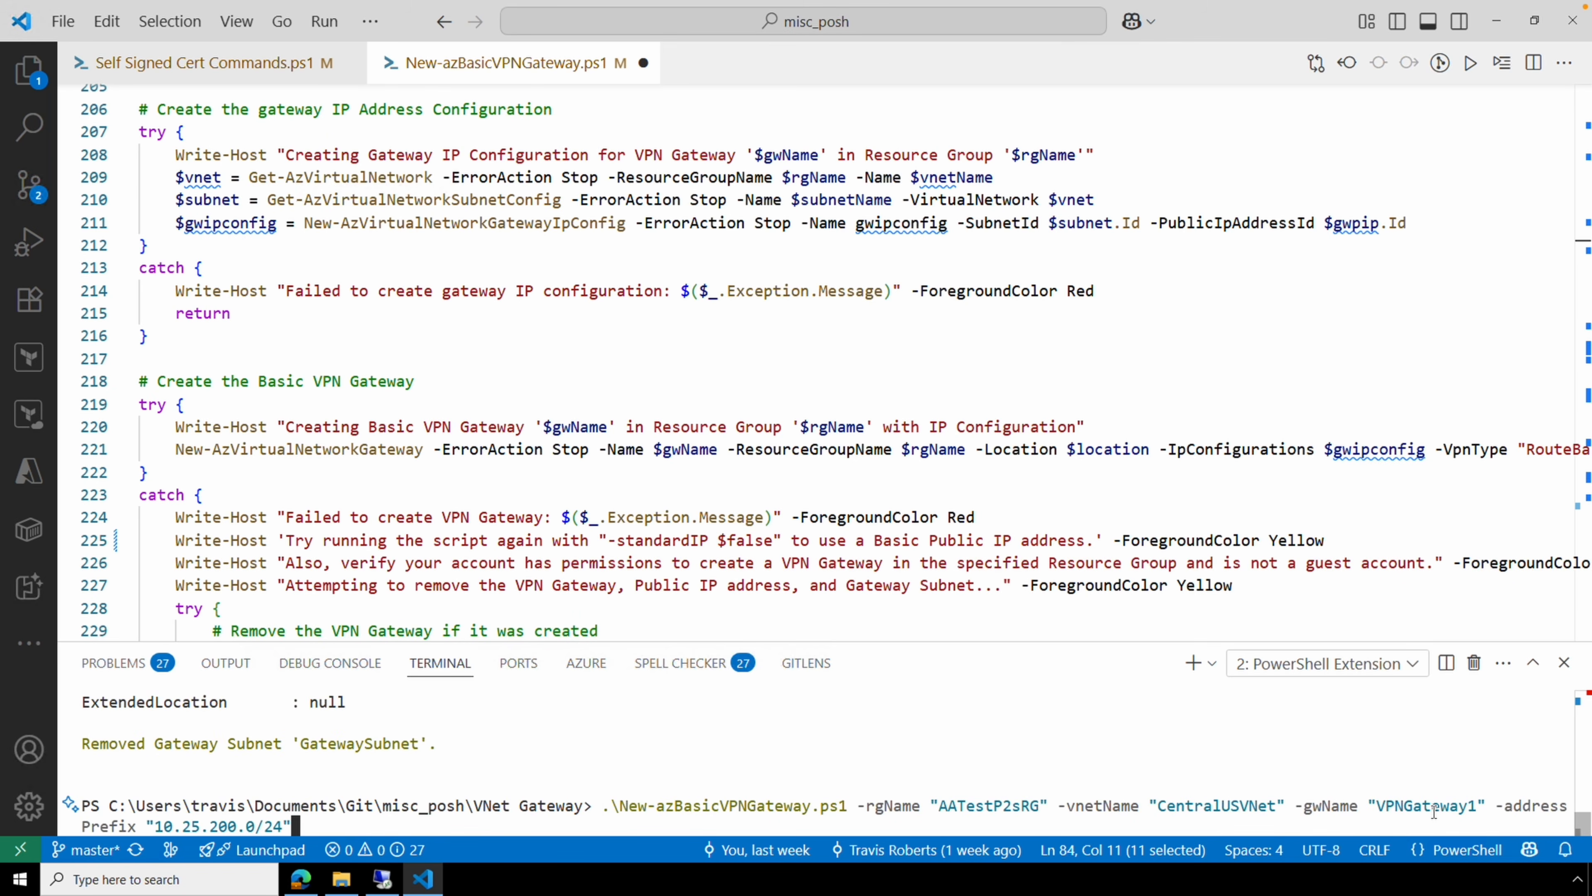
type("-standardIP $false")
key("Return")
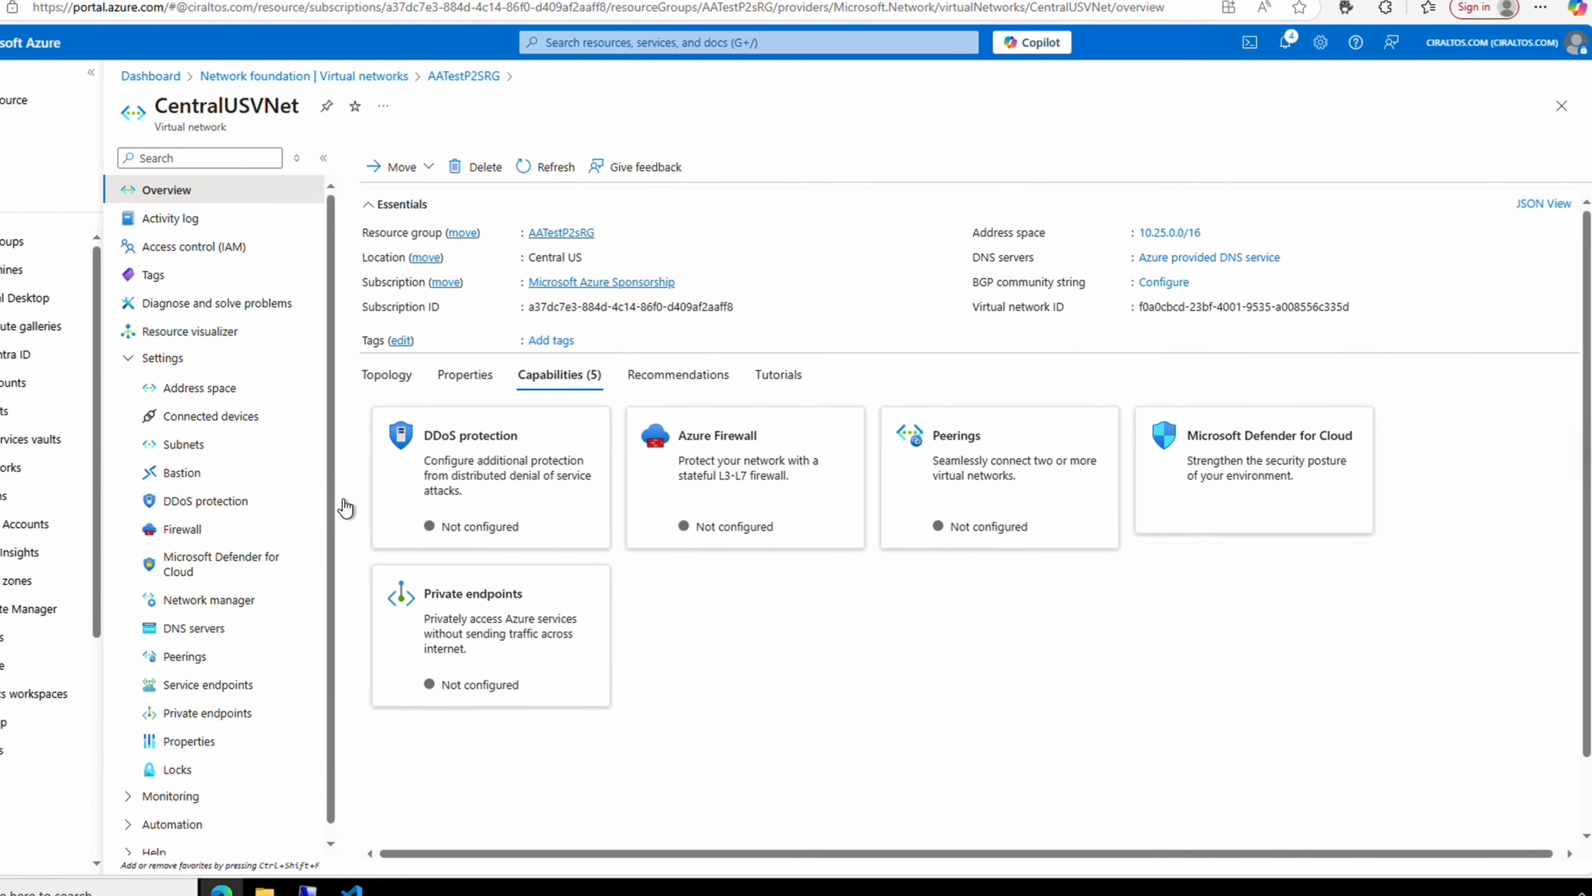
Refresh CentralUSVNet's subnets to confirm the new GatewaySubnet exists.
left_click(183, 444)
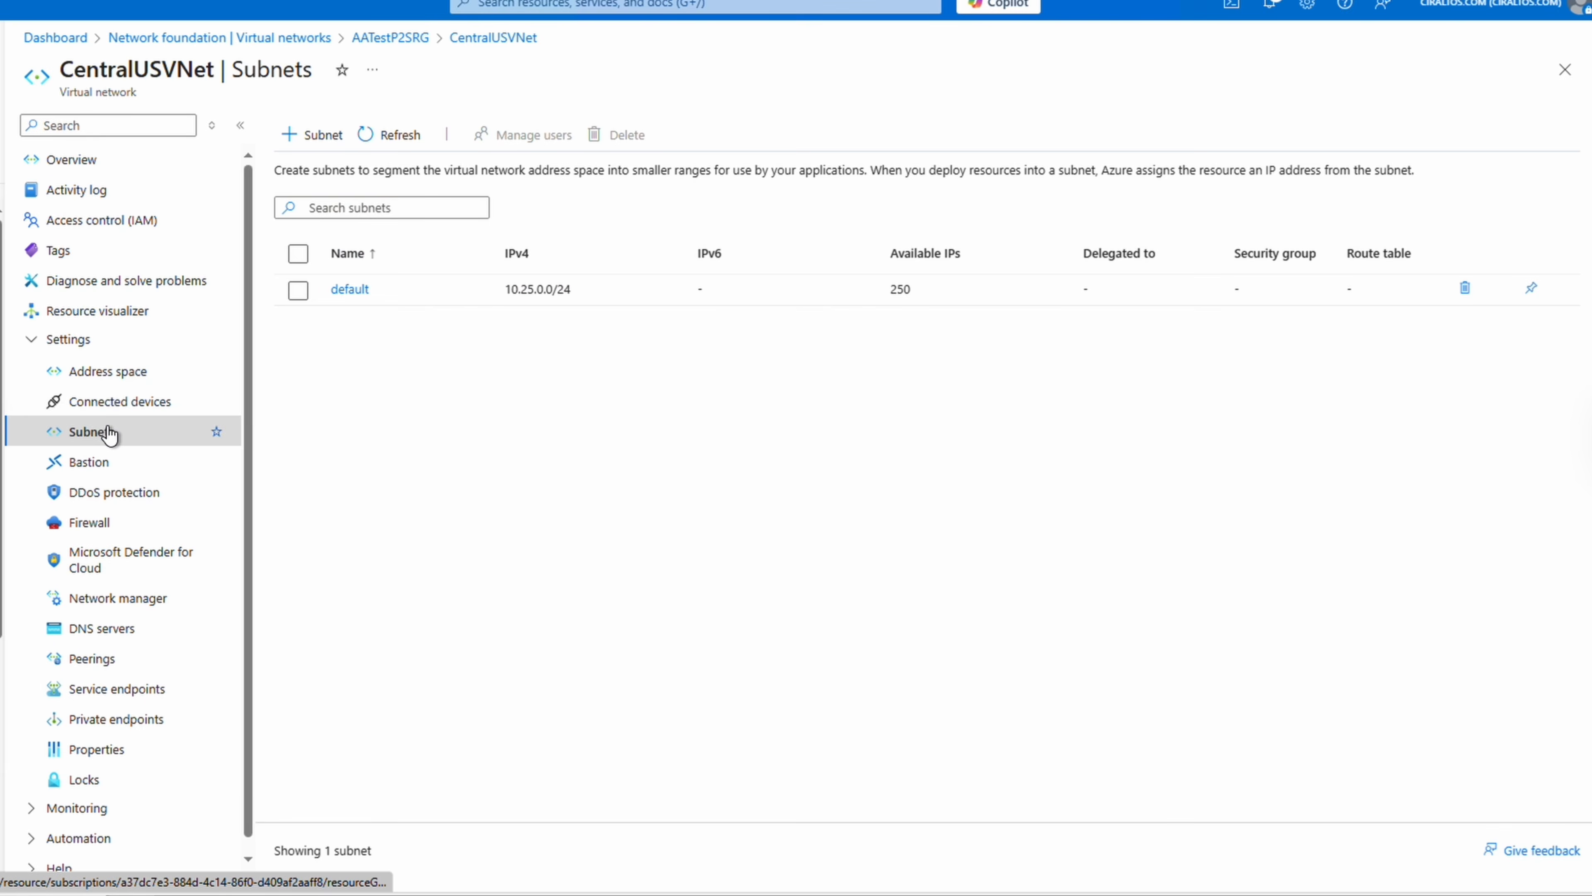
left_click(392, 136)
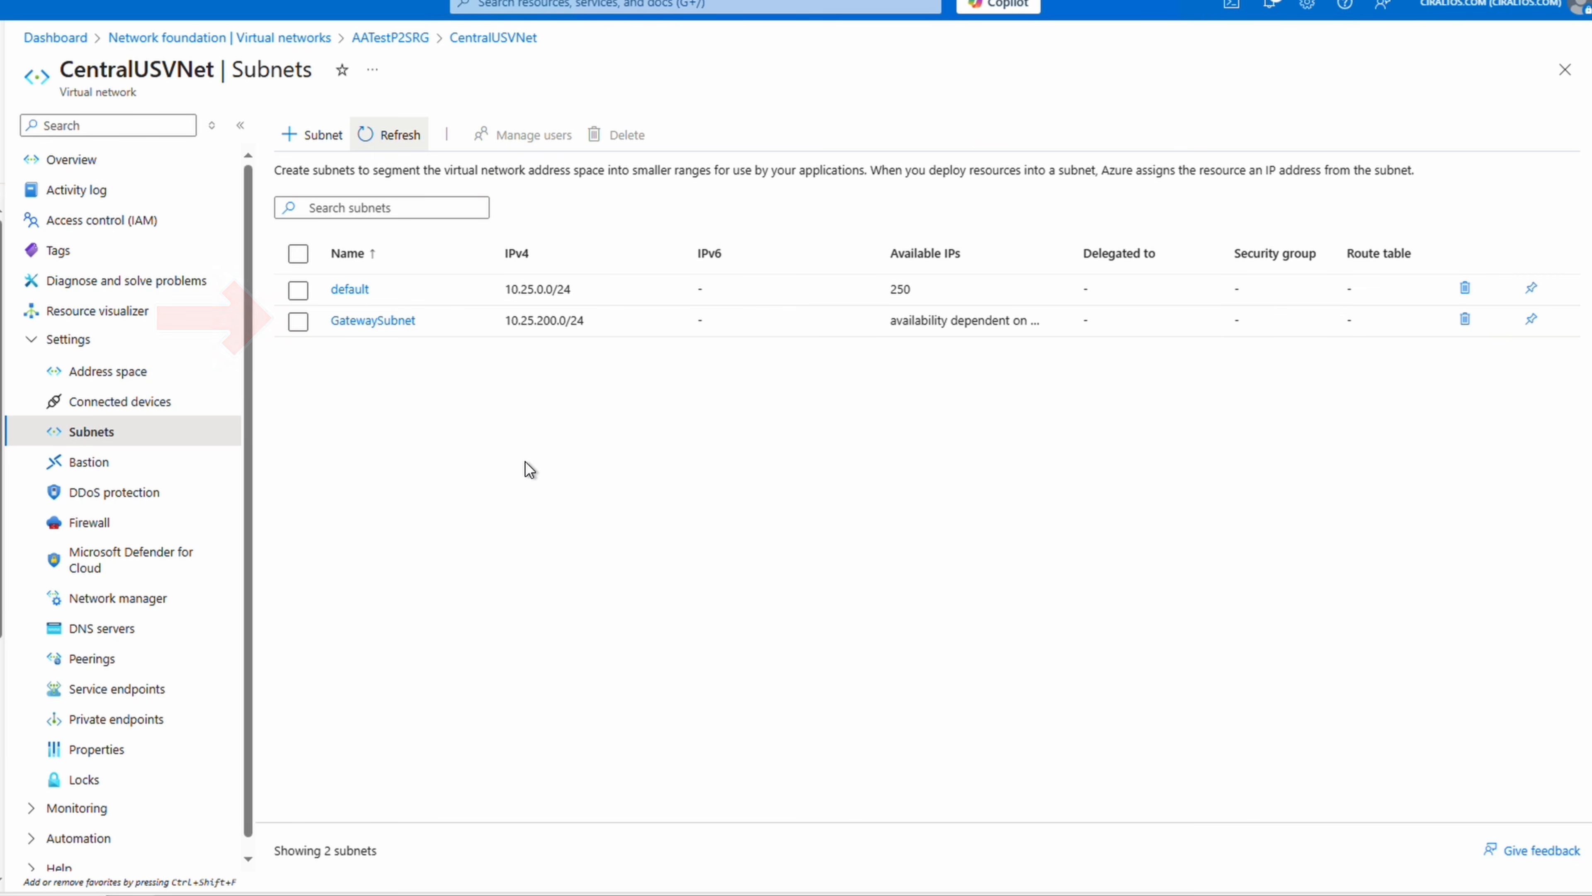
left_click(95, 159)
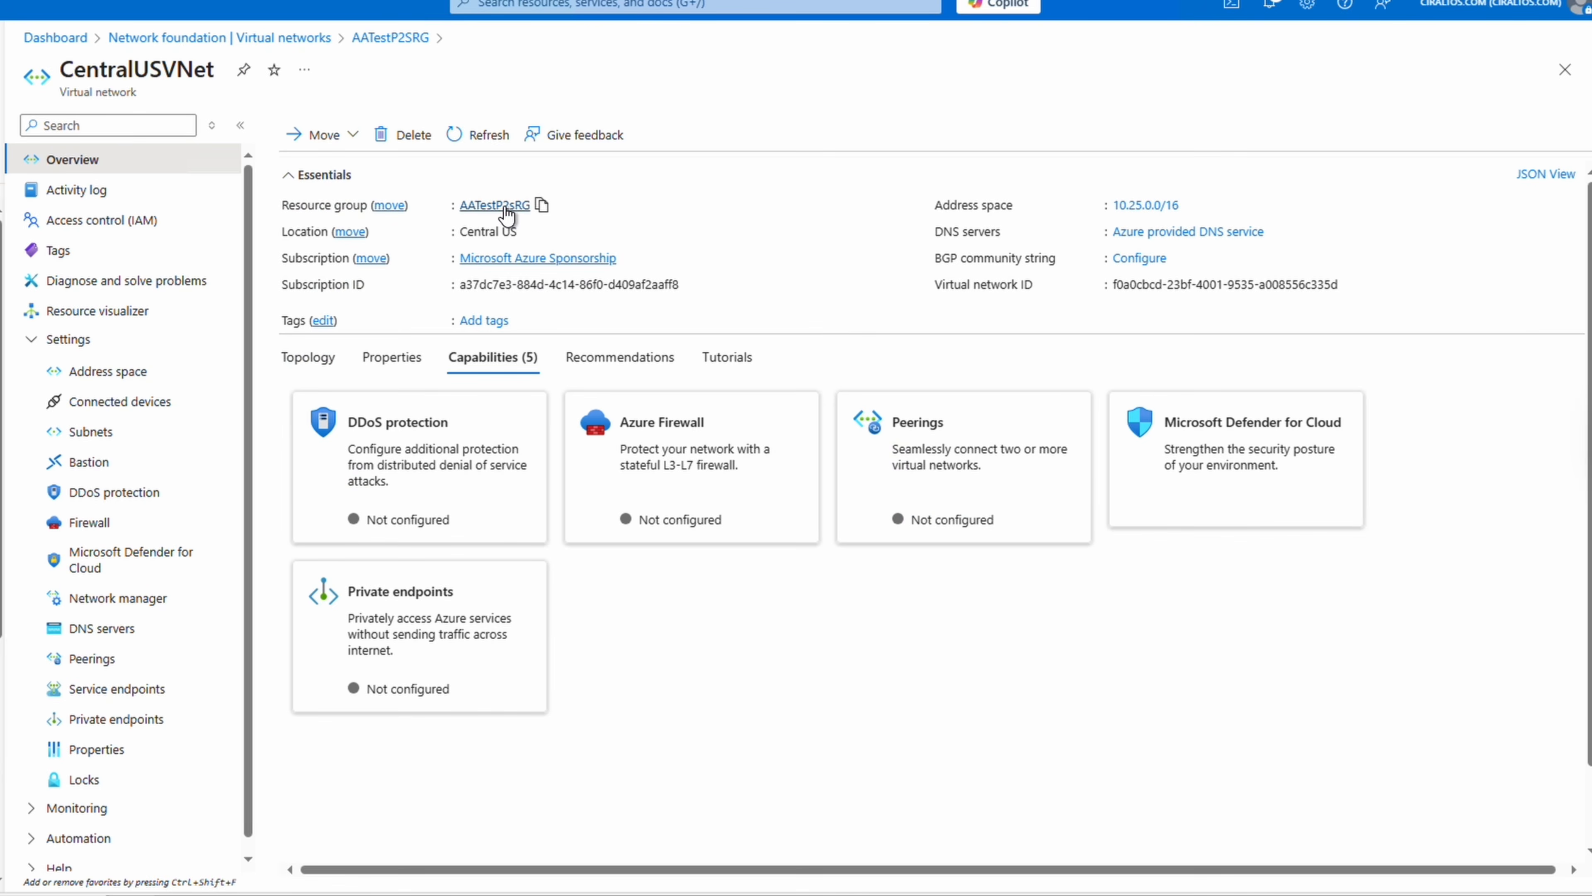
In resource group AATestP2SRG, inspect the VPNGateway1IP public IP, then open VPNGateway1.
left_click(506, 207)
scroll(805, 436, "down", 2)
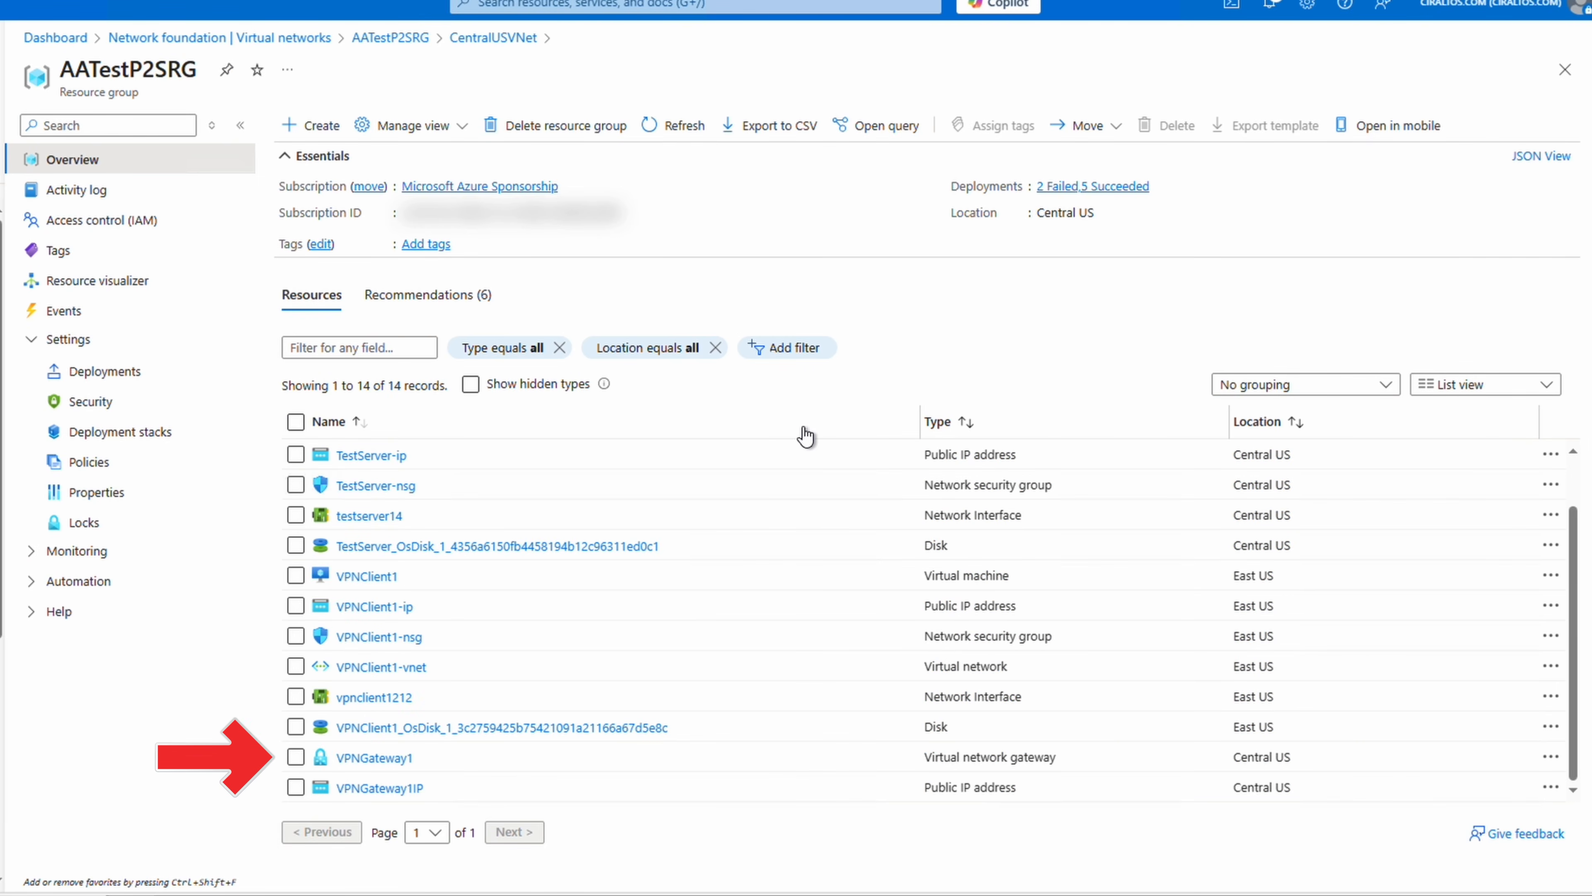
left_click(393, 789)
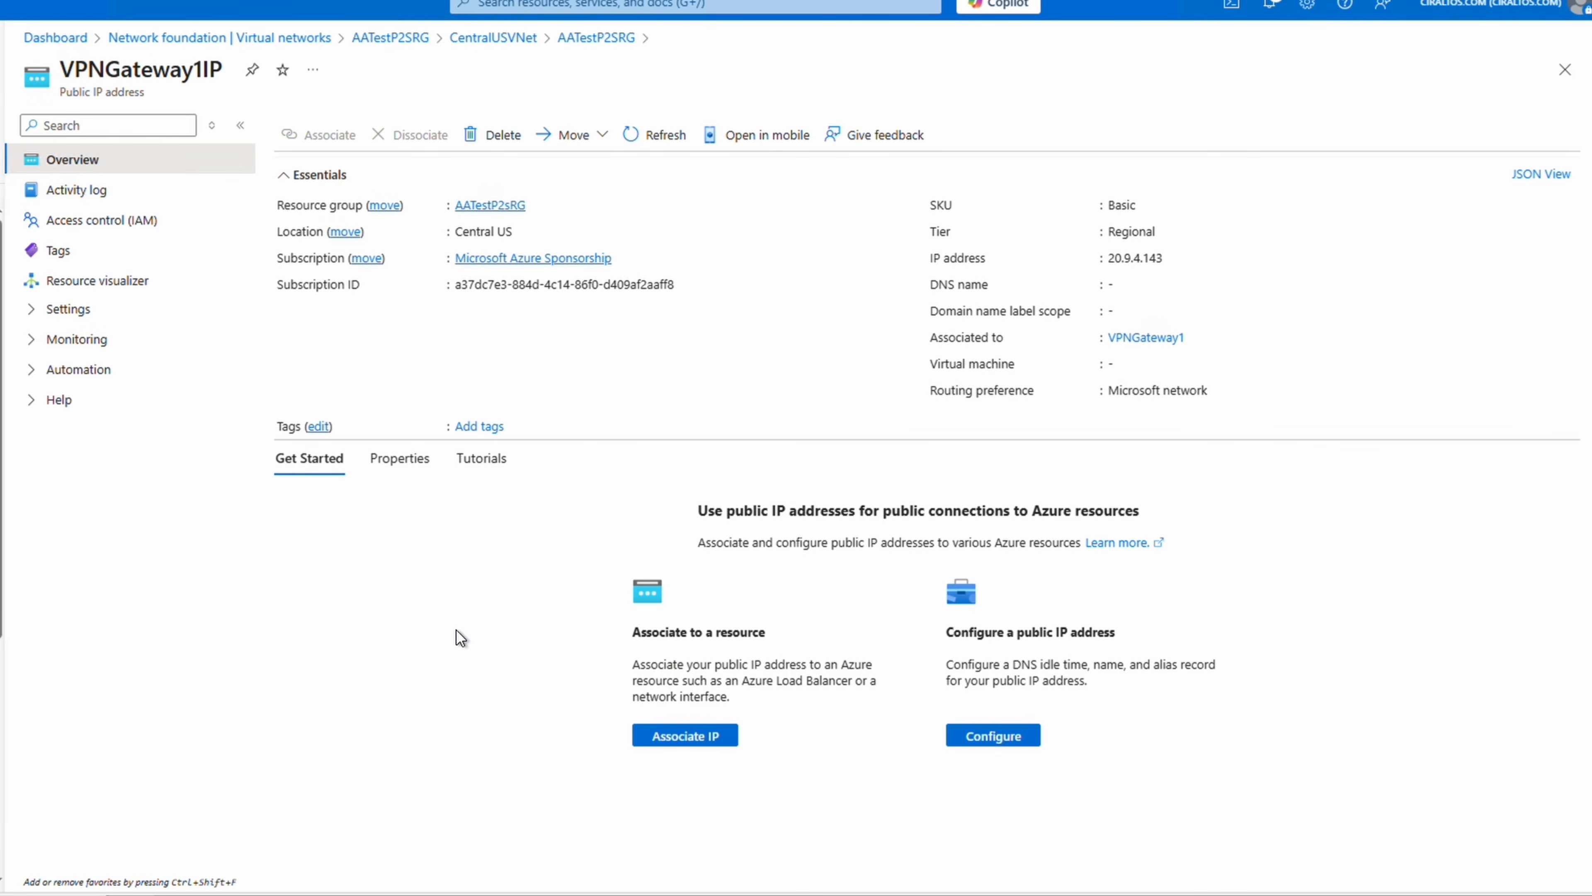
left_click(491, 206)
scroll(814, 434, "down", 2)
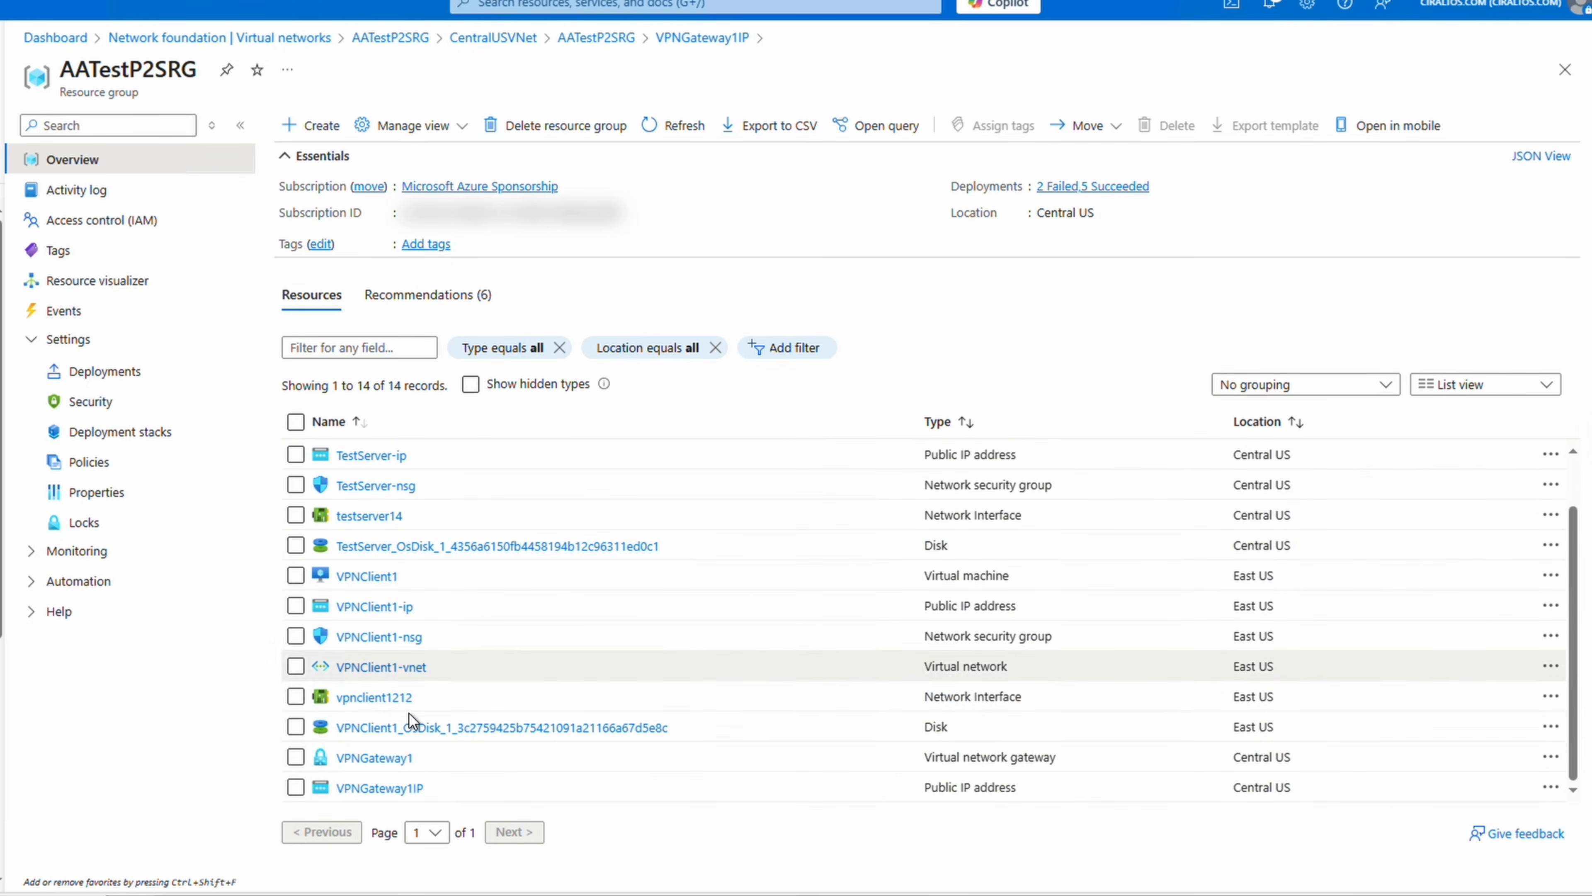
left_click(374, 757)
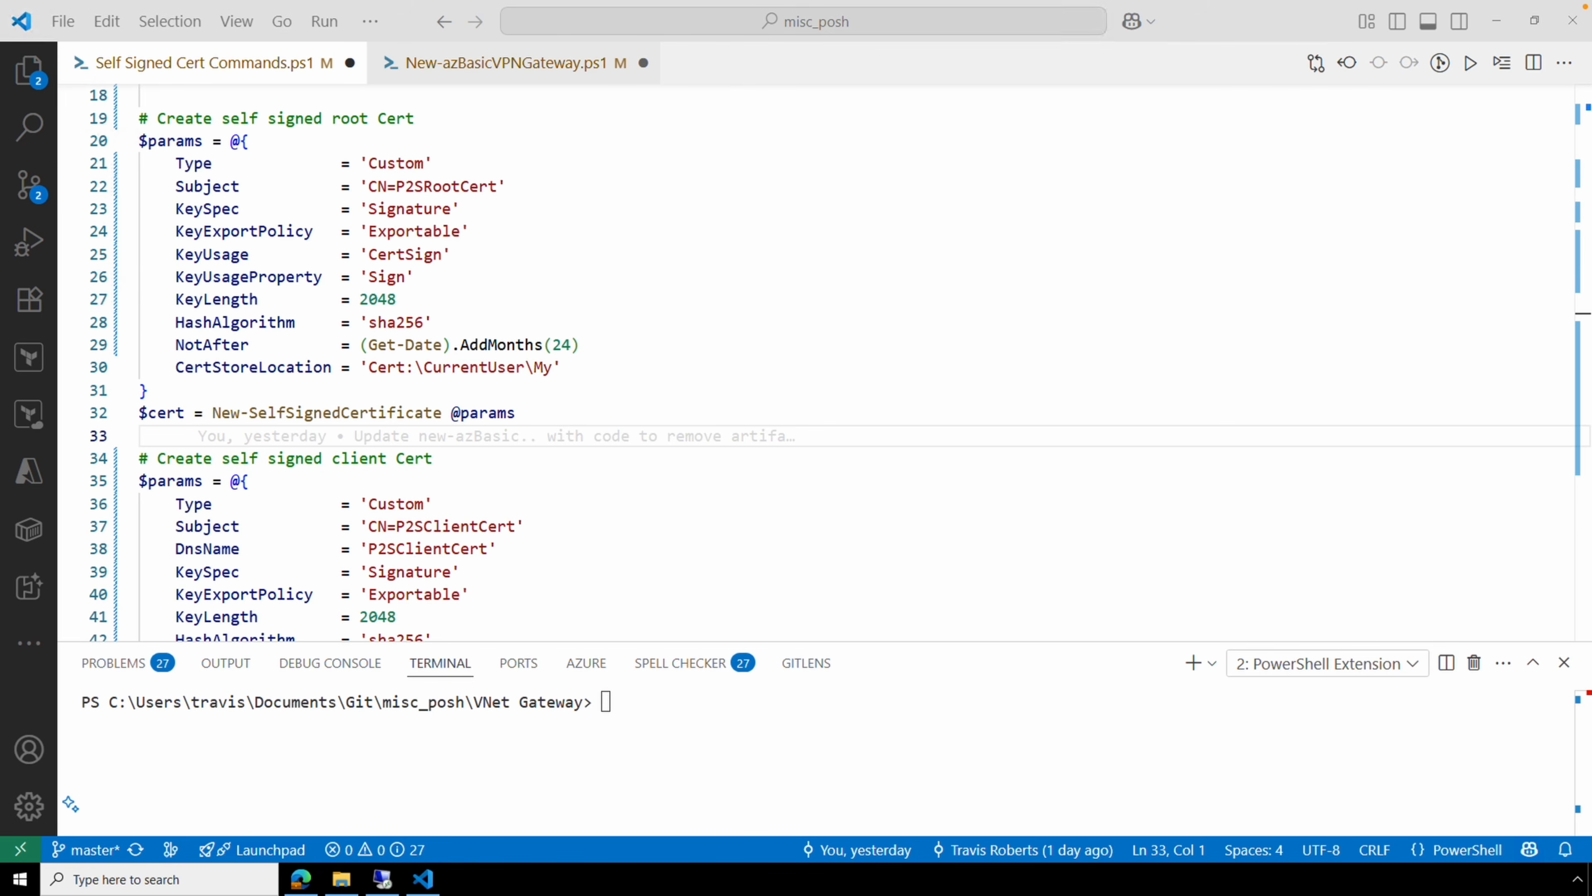
Run the P2SRootCert self-signed root certificate creation block.
left_click_drag(516, 414, 69, 140)
key("F8")
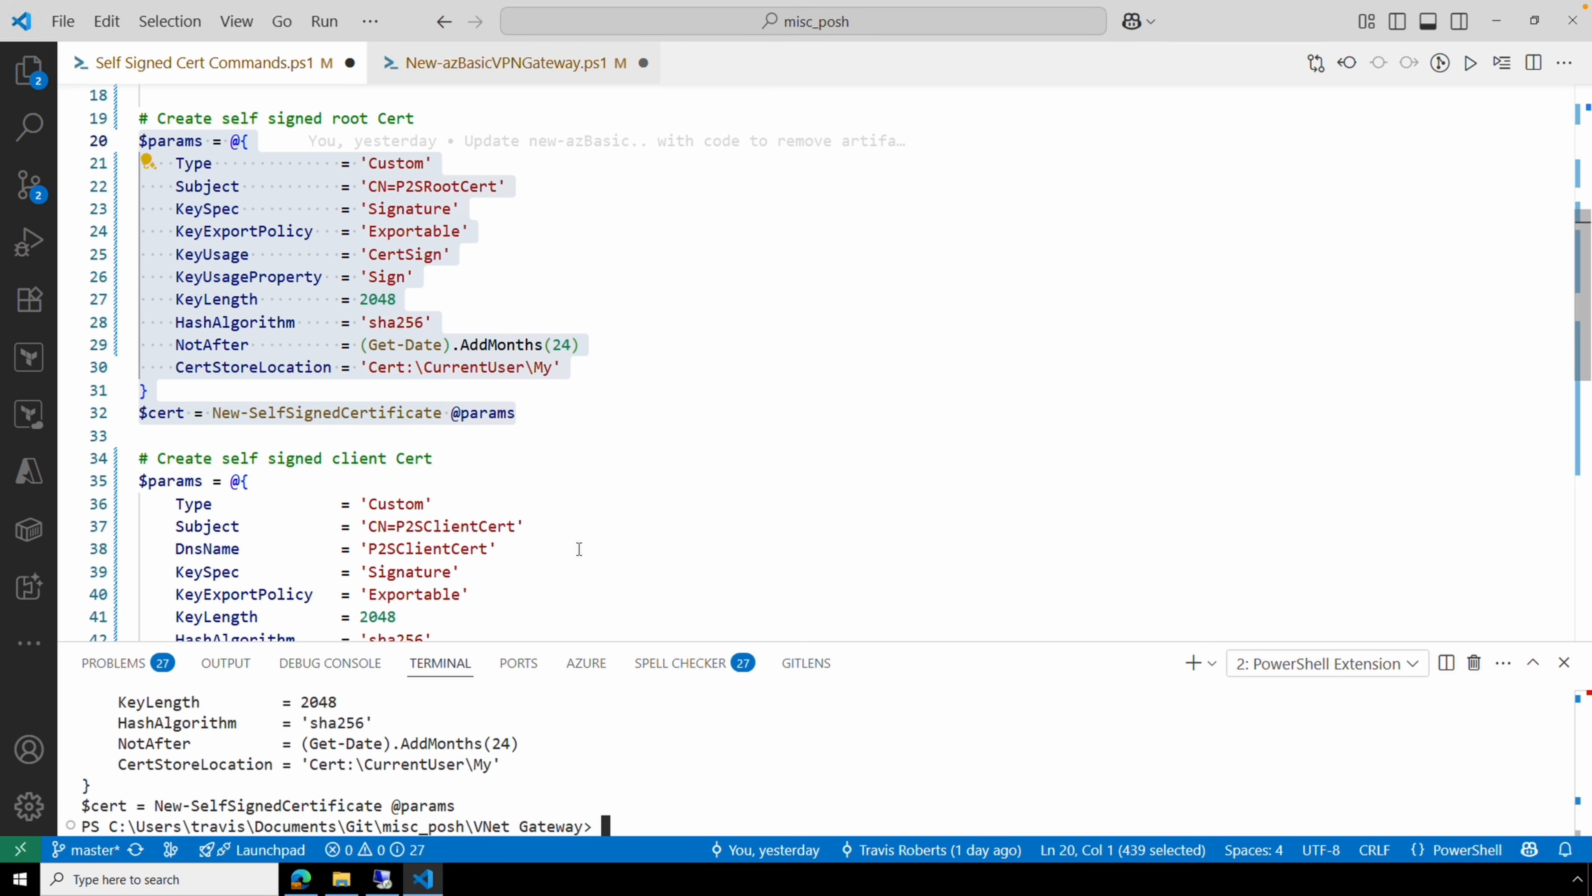
scroll(583, 545, "down", 3)
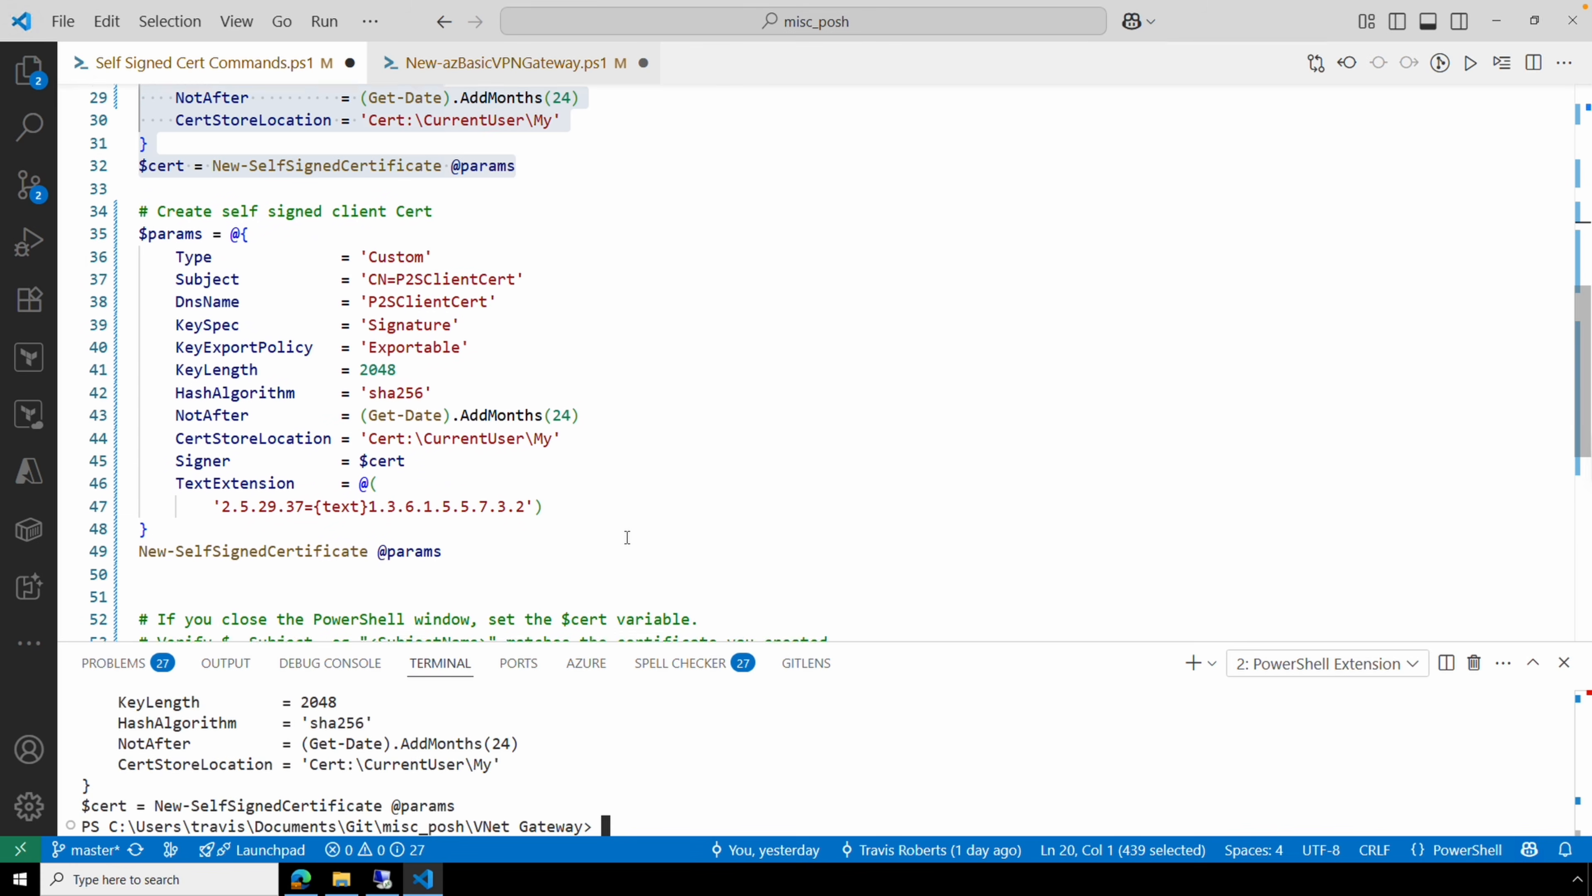
scroll(621, 534, "down", 2)
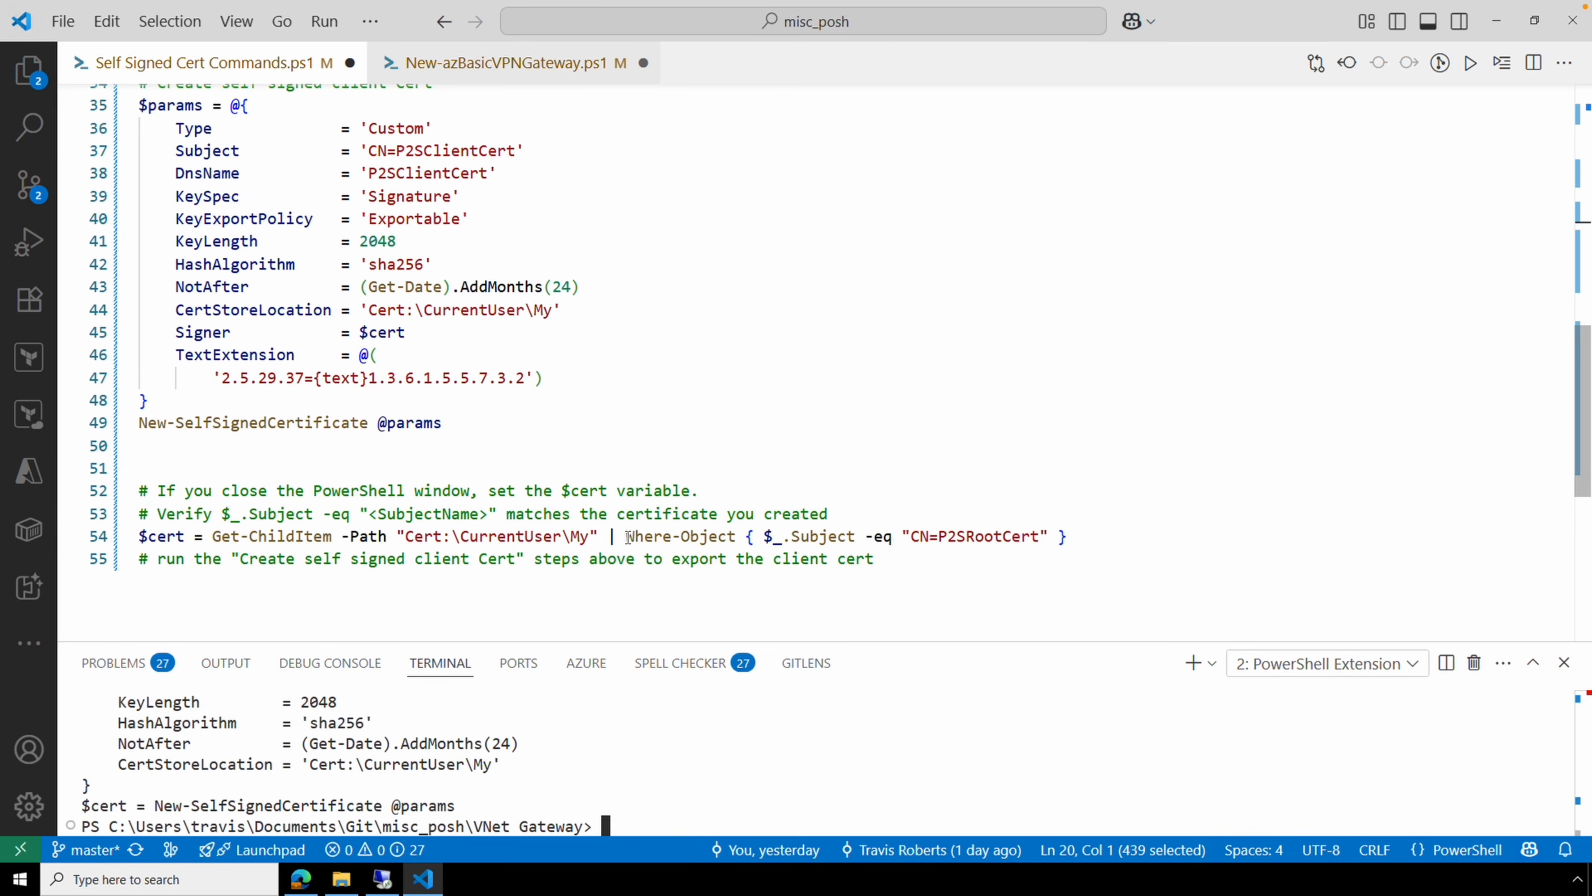
Run the P2SClientCert client certificate block with F8.
scroll(628, 537, "up", 2)
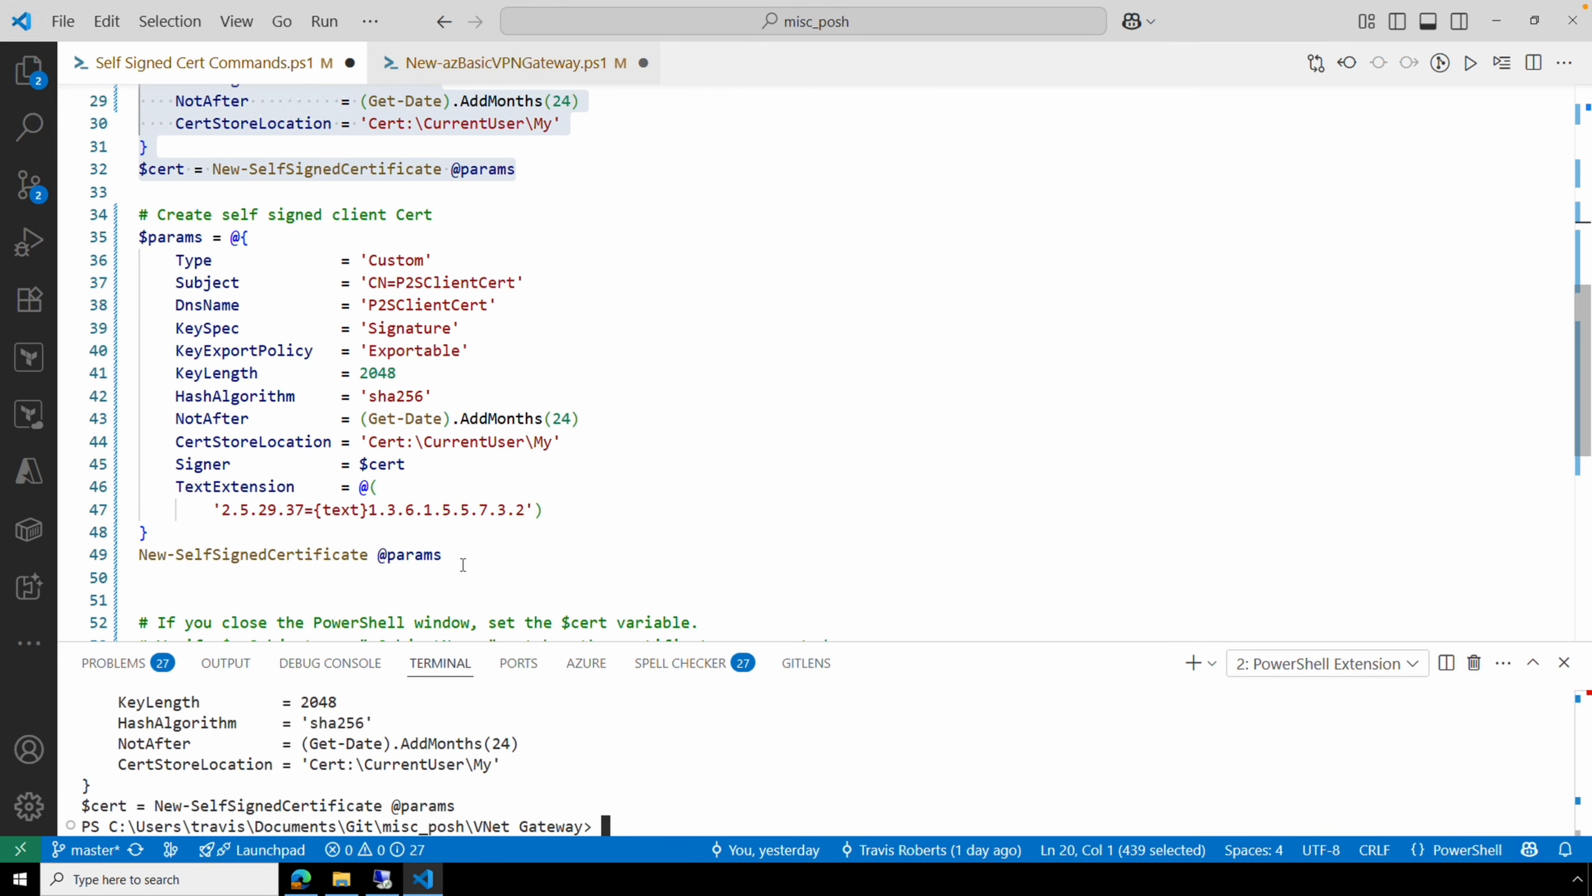
left_click_drag(463, 565, 136, 239)
key("F8")
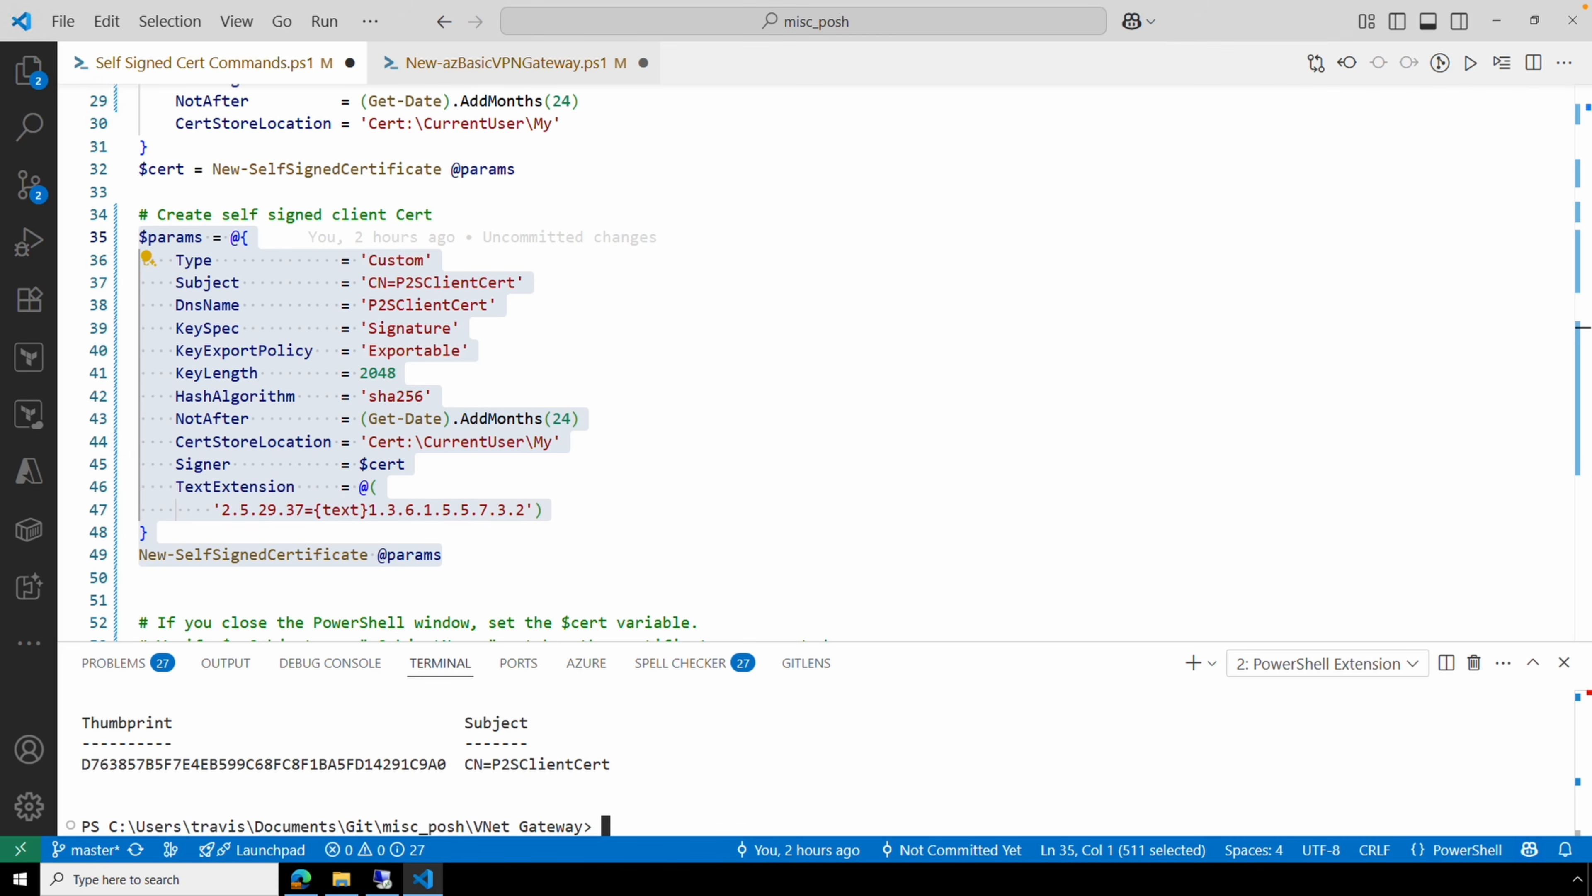
Search Windows for 'certi' and open Manage user certificates.
left_click(204, 887)
type("certi")
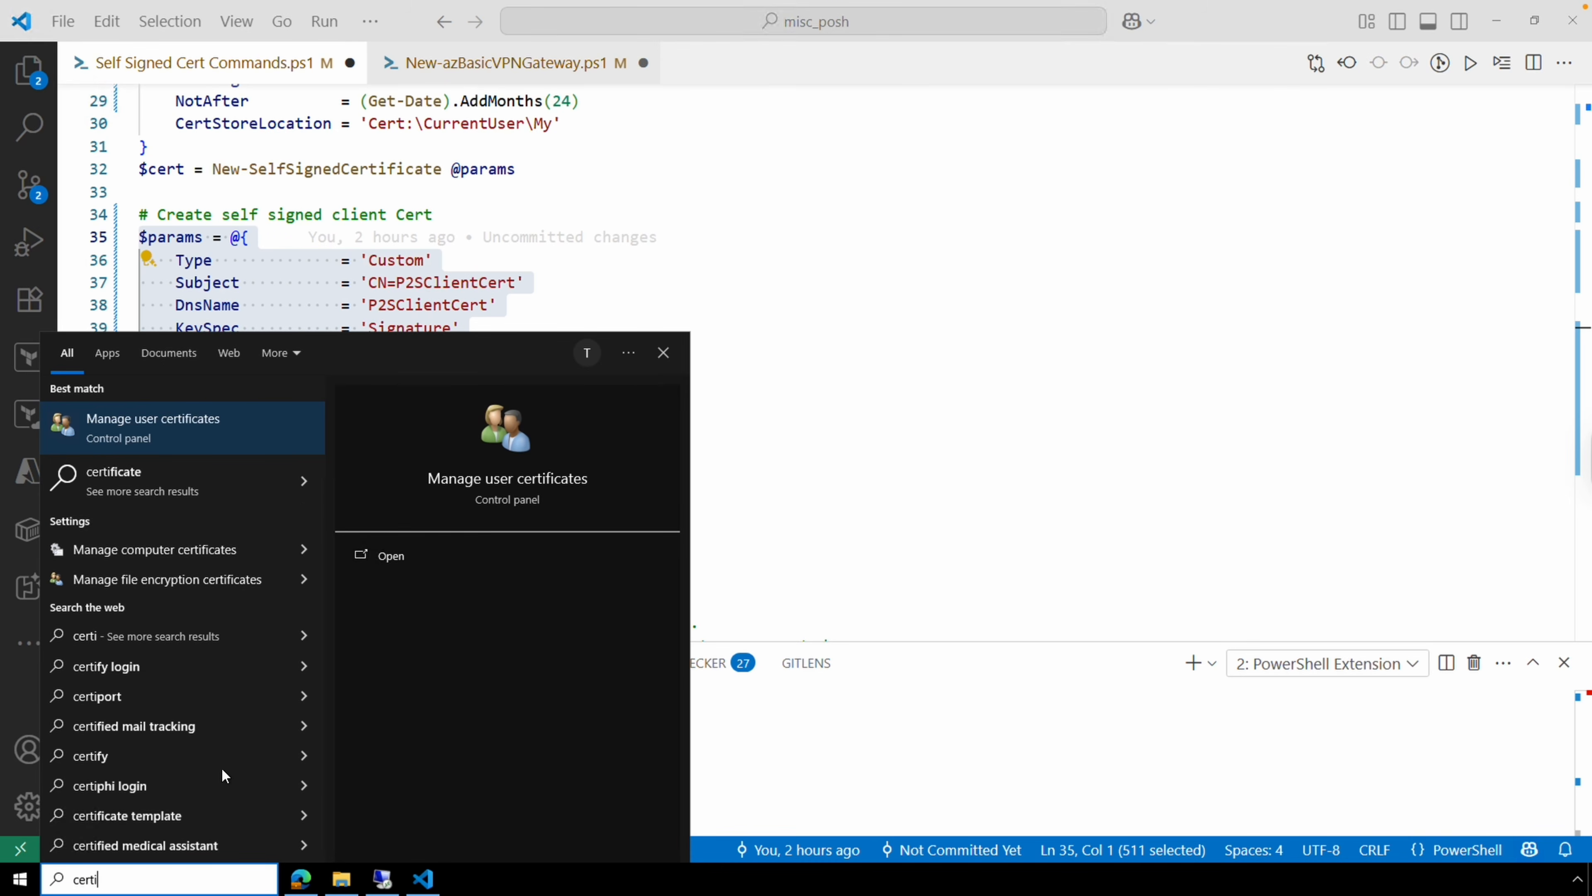
left_click(219, 437)
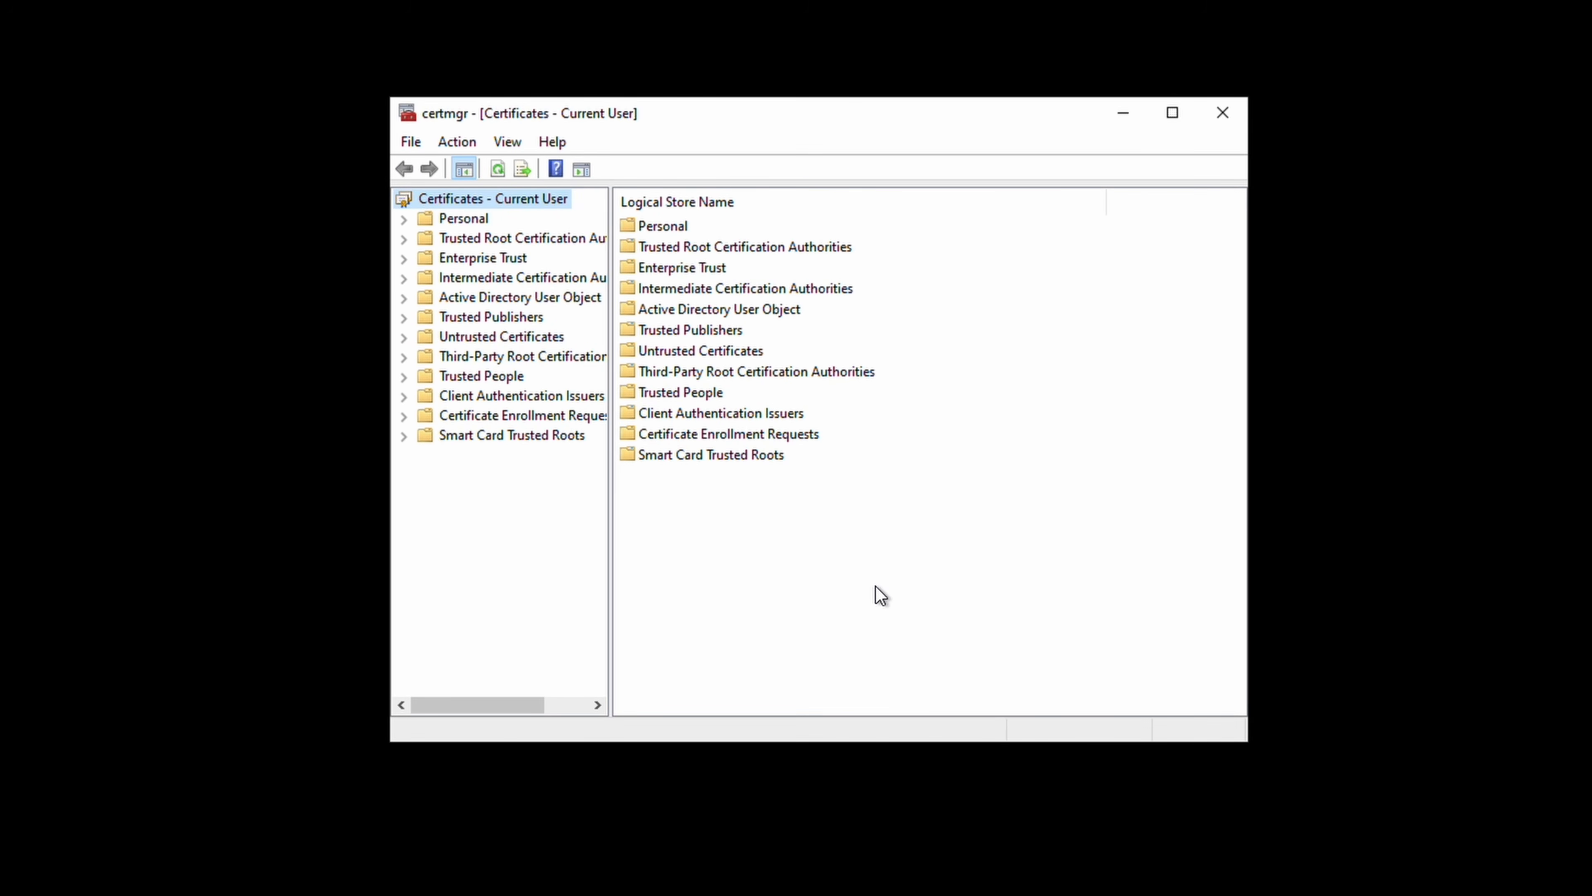
List the Personal store's certificates and bring up All Tasks for P2SRootCert.
left_click(405, 218)
left_click(482, 238)
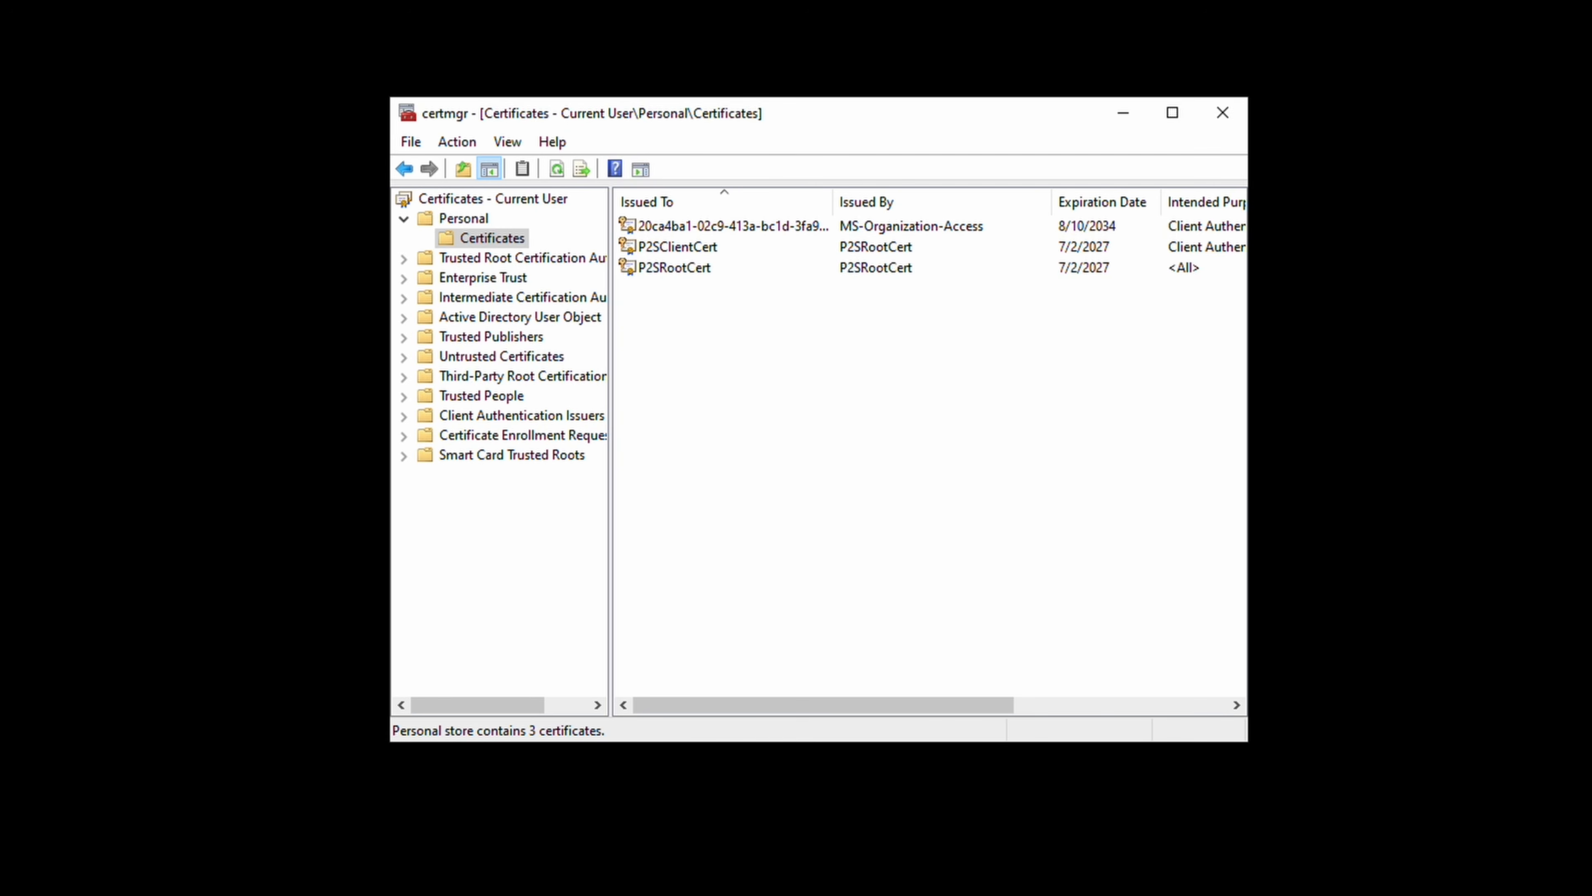
right_click(707, 275)
mouse_move(744, 307)
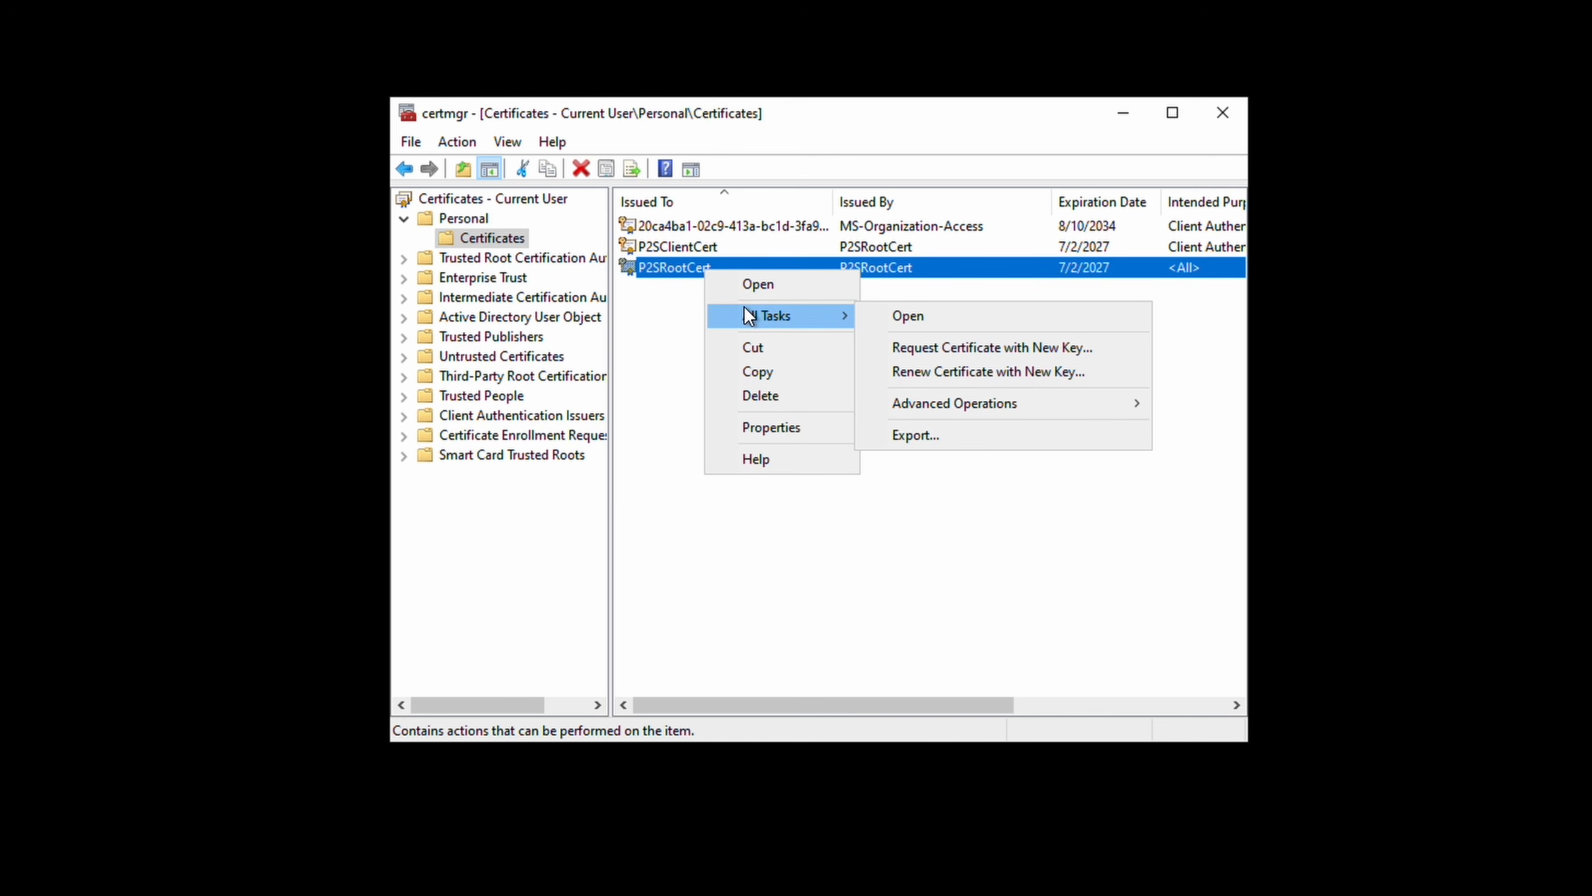
Export P2SRootCert without private key as Base-64 X.509 to Documents\Certs\P2SRootCert.cer.
left_click(936, 440)
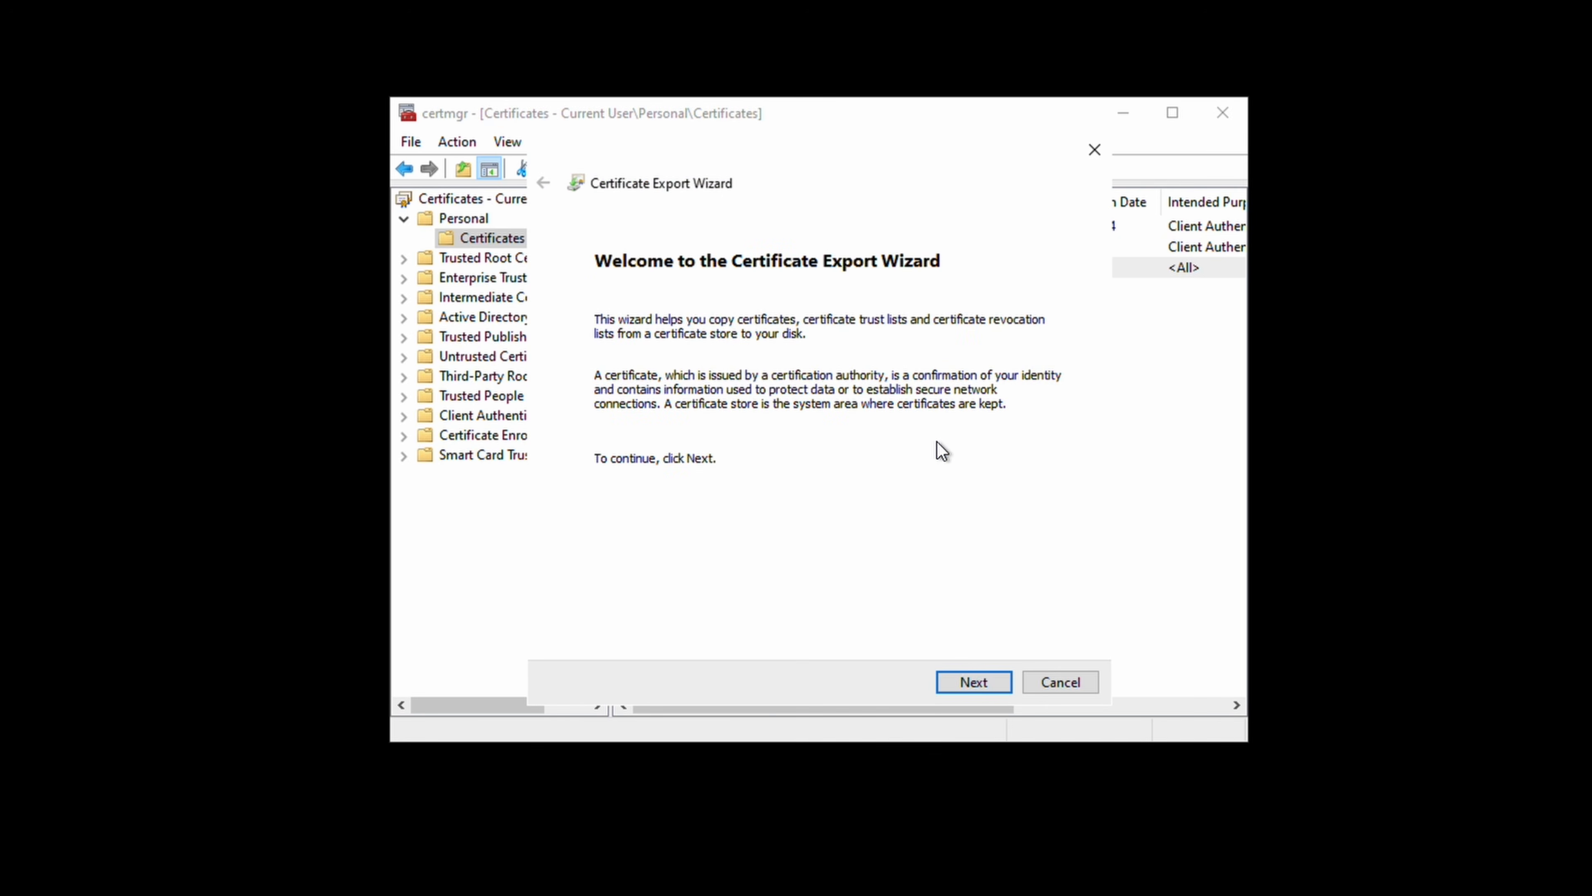
left_click(973, 683)
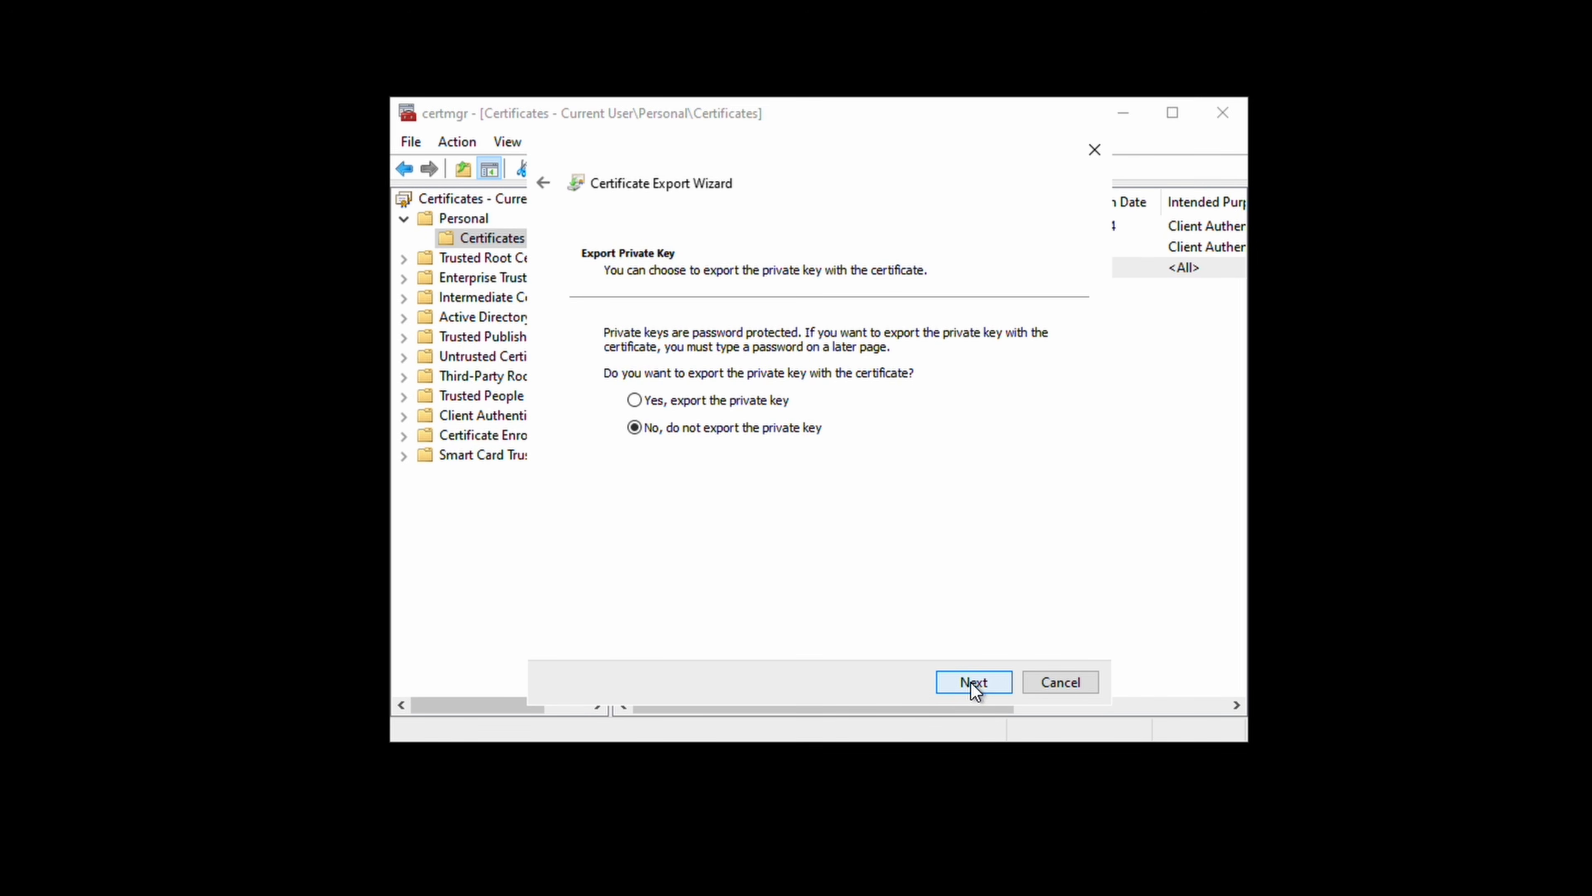
left_click(973, 683)
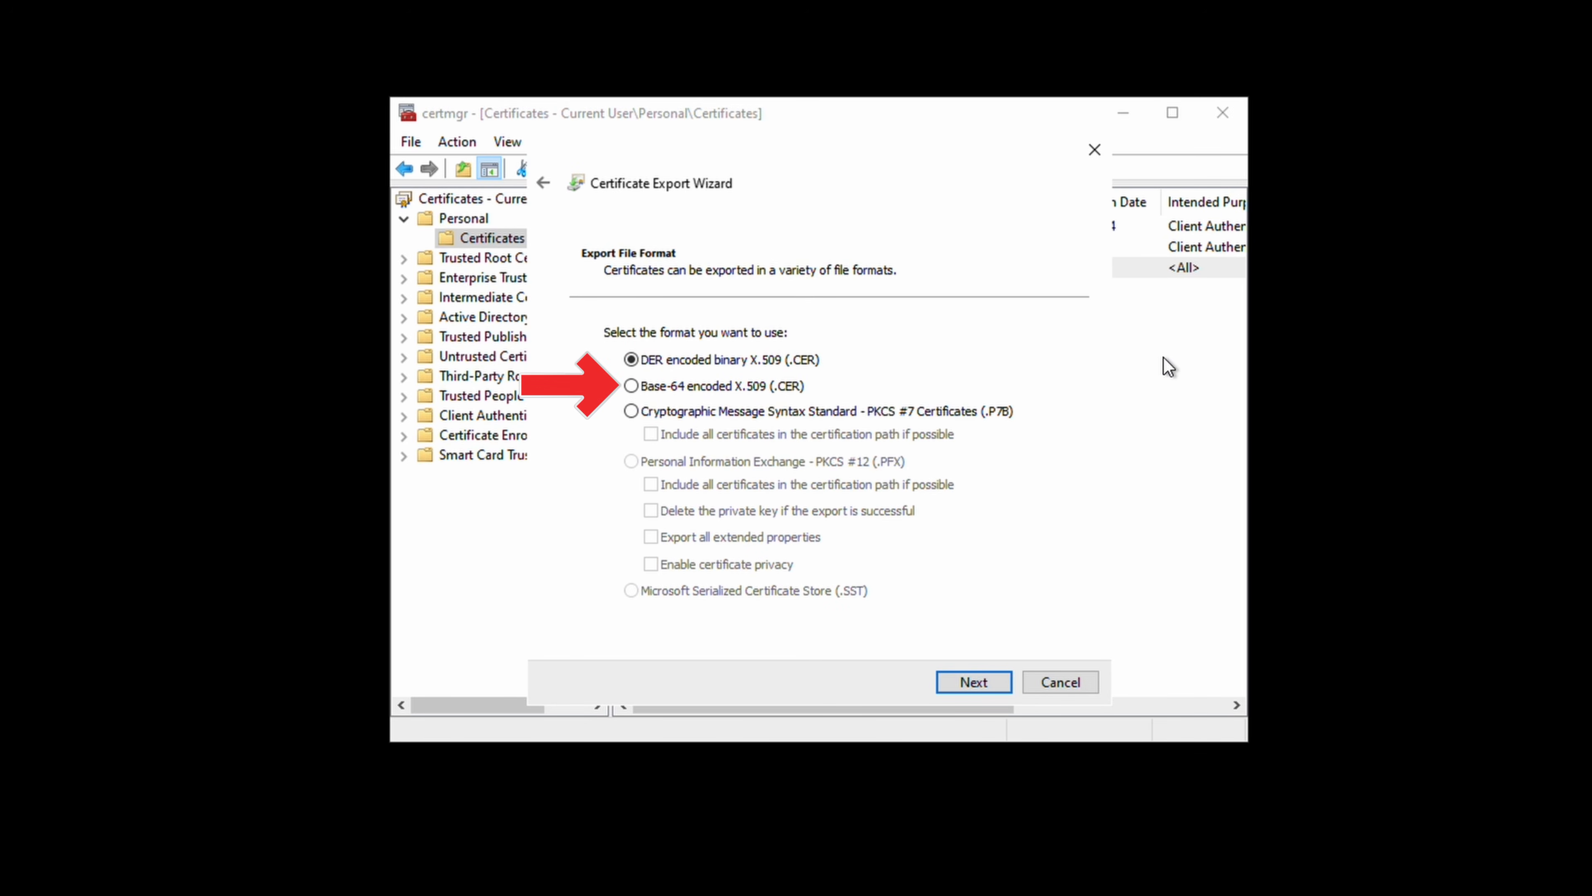
left_click(686, 394)
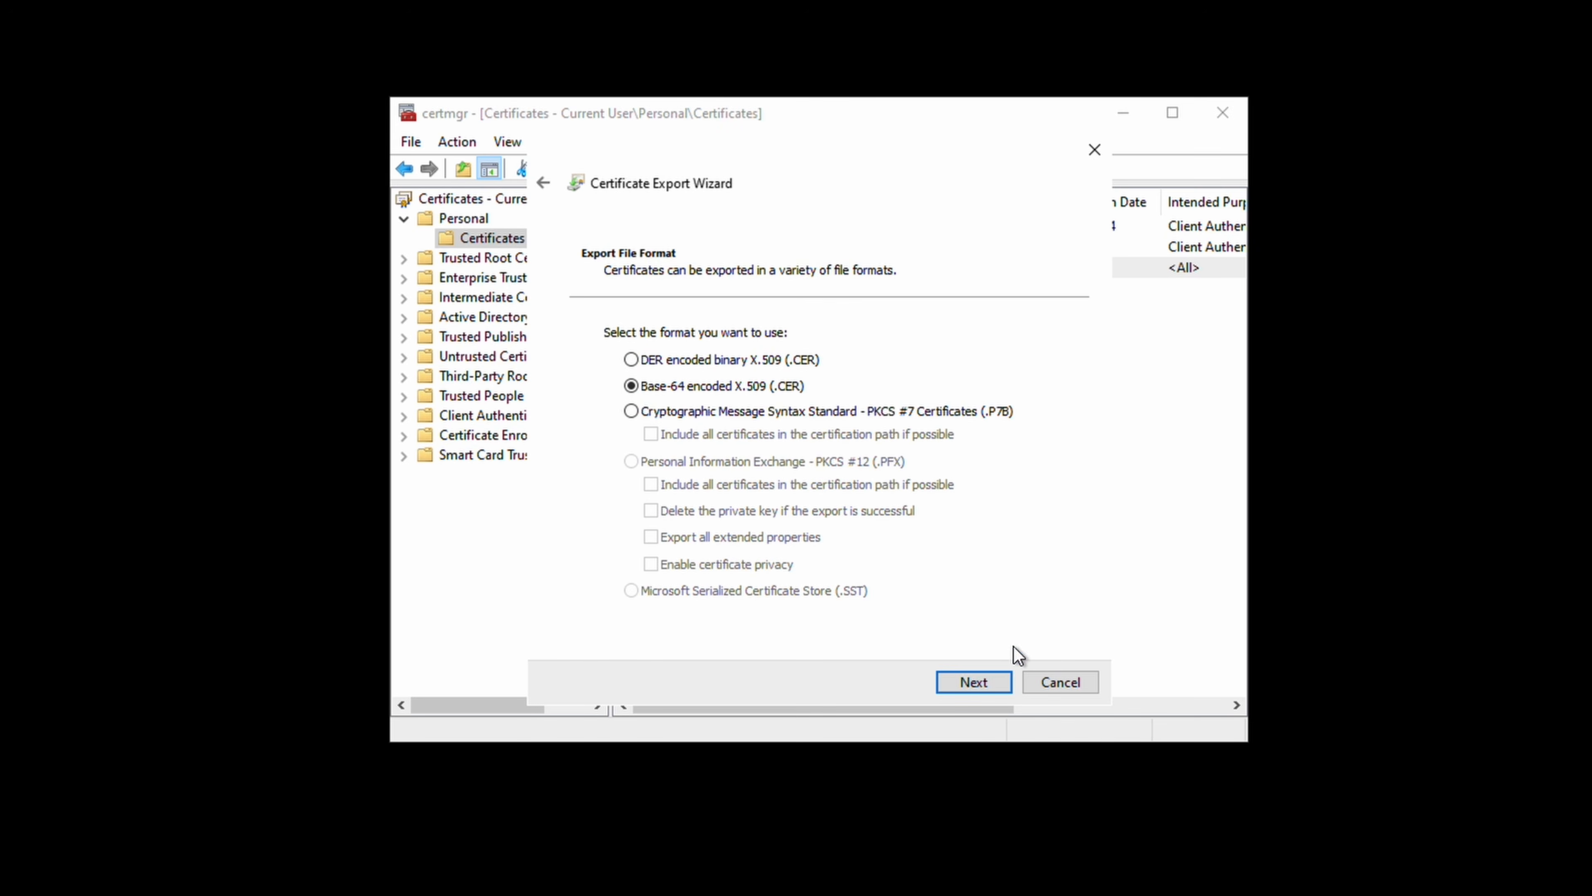
left_click(988, 677)
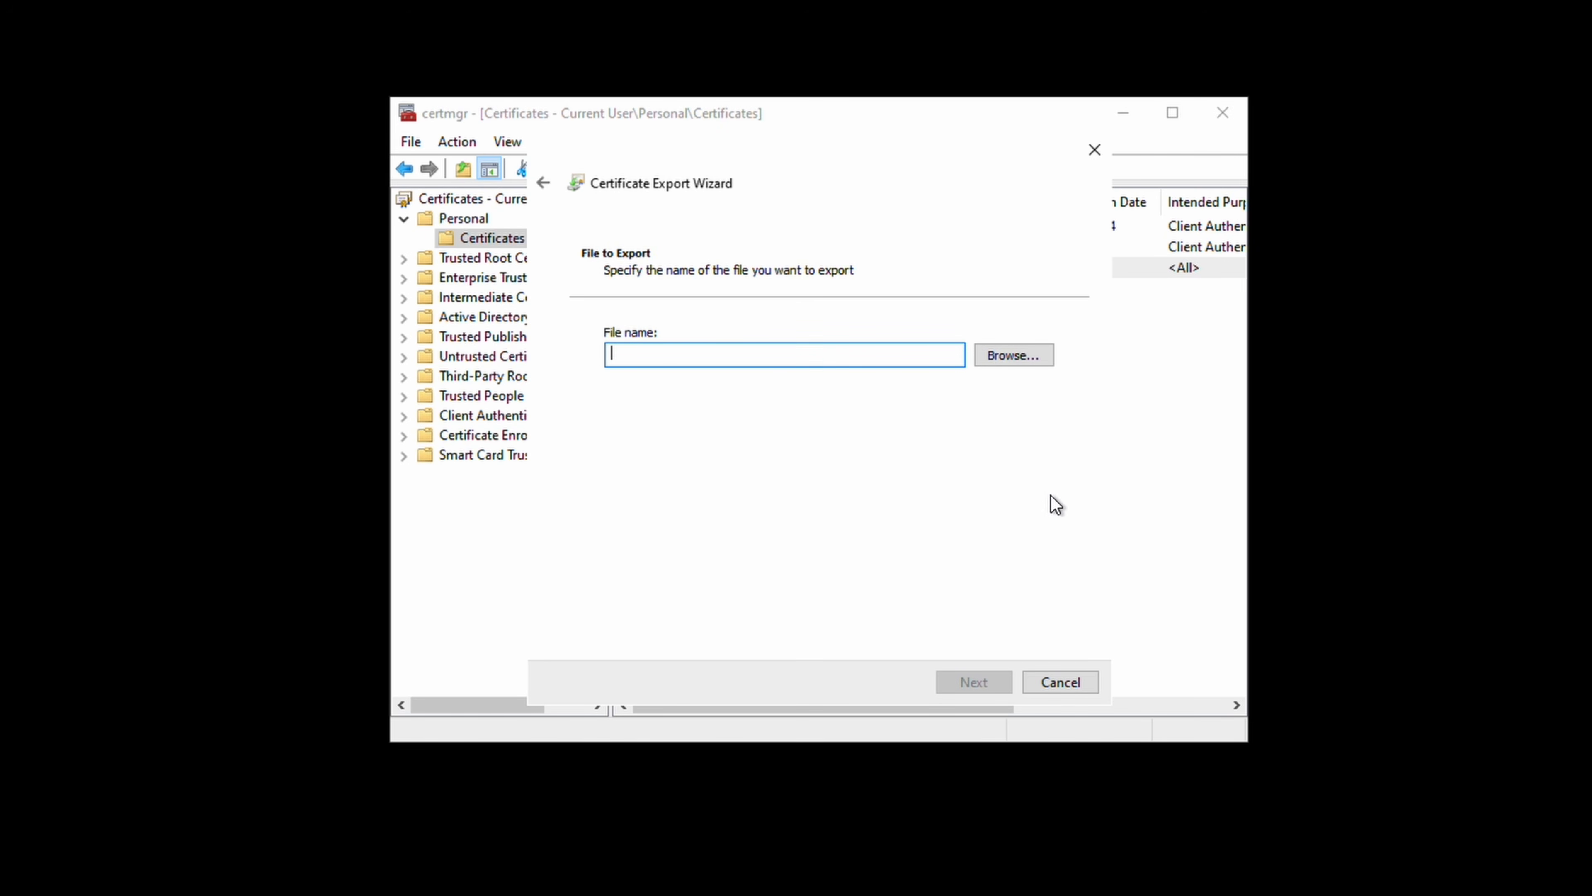
left_click(1026, 362)
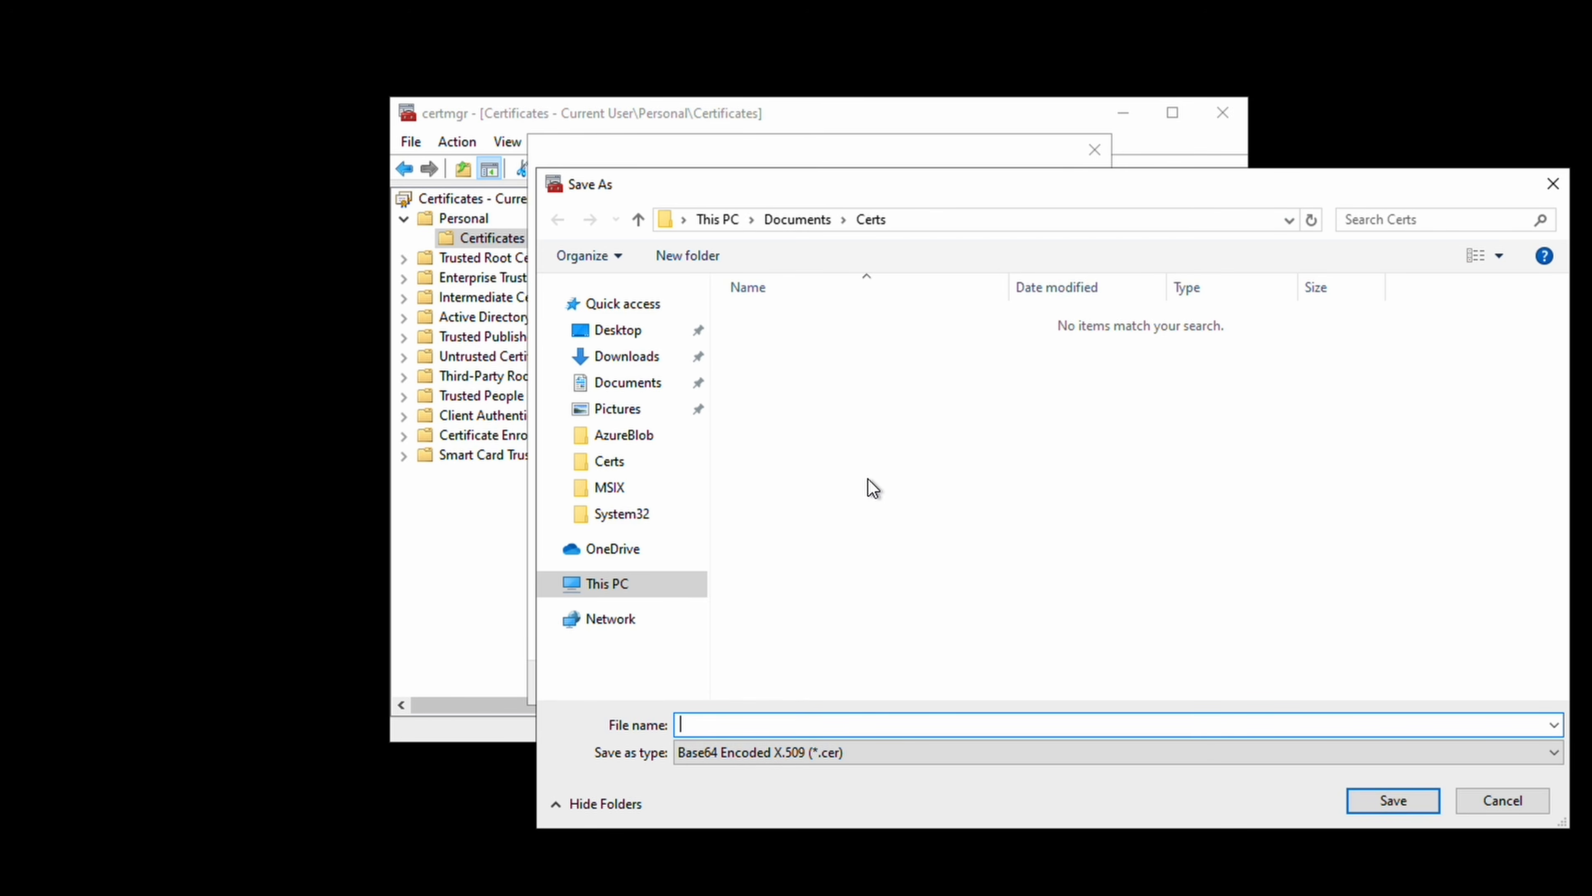
type("P2SRootCert")
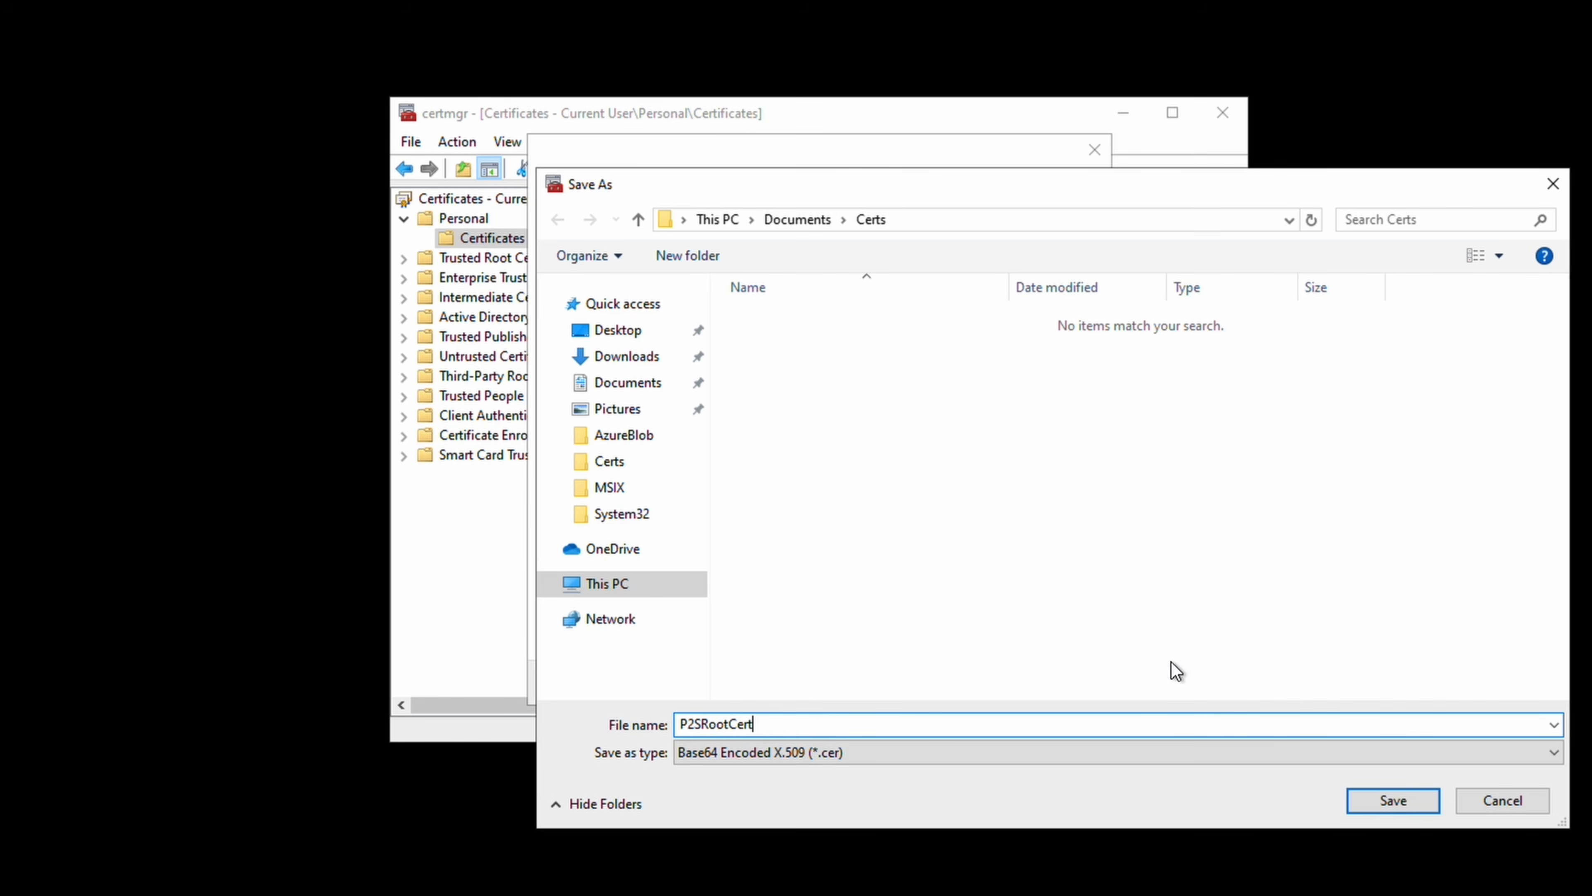
left_click(1411, 810)
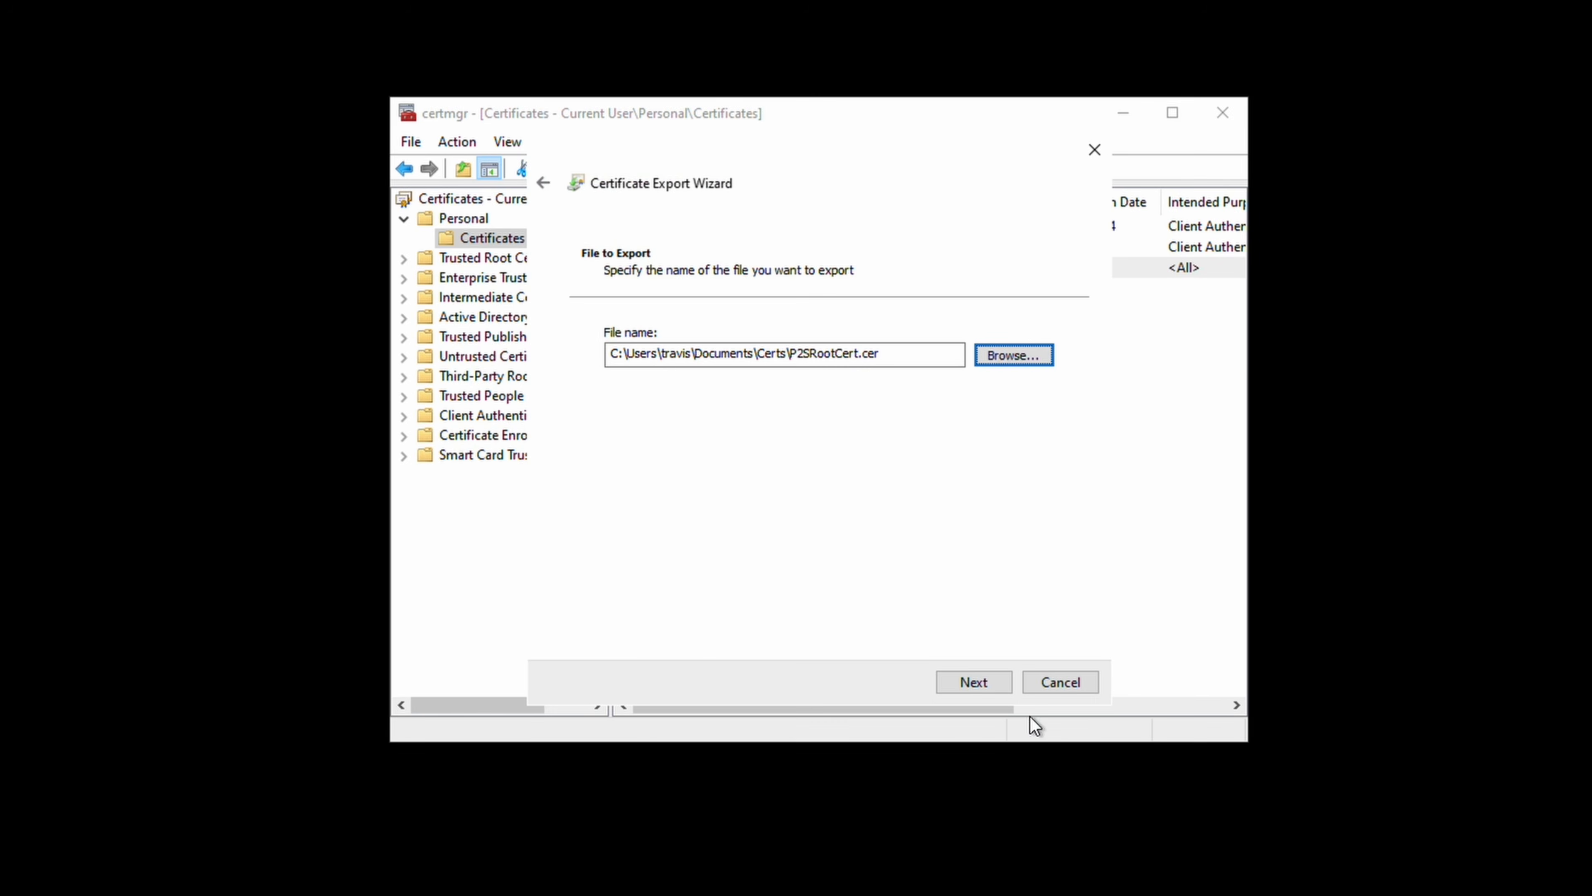
left_click(983, 681)
left_click(975, 681)
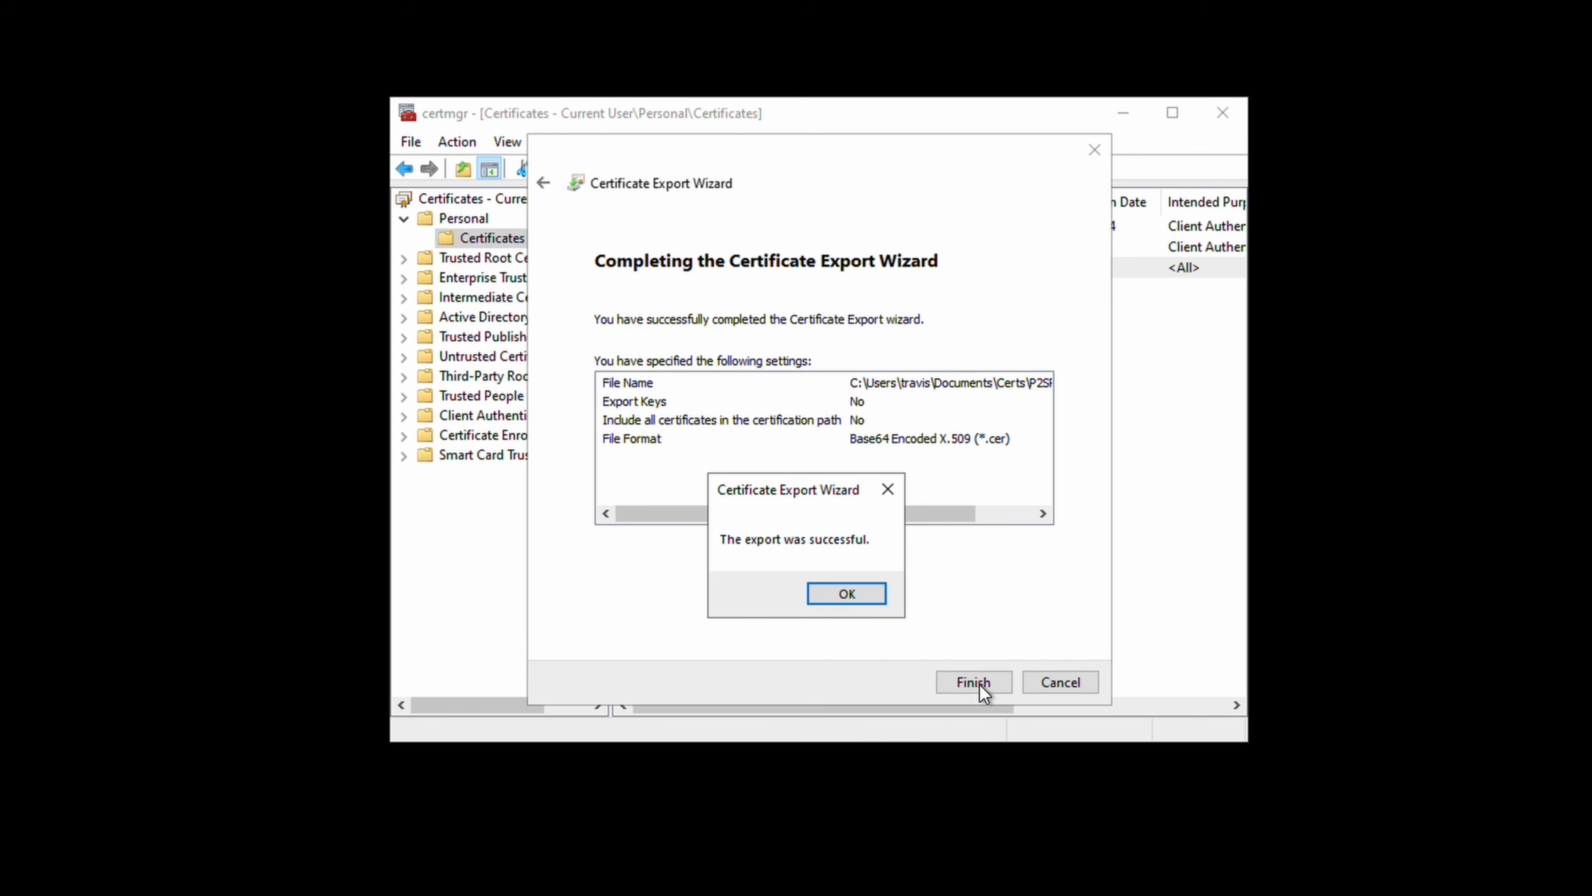
left_click(868, 592)
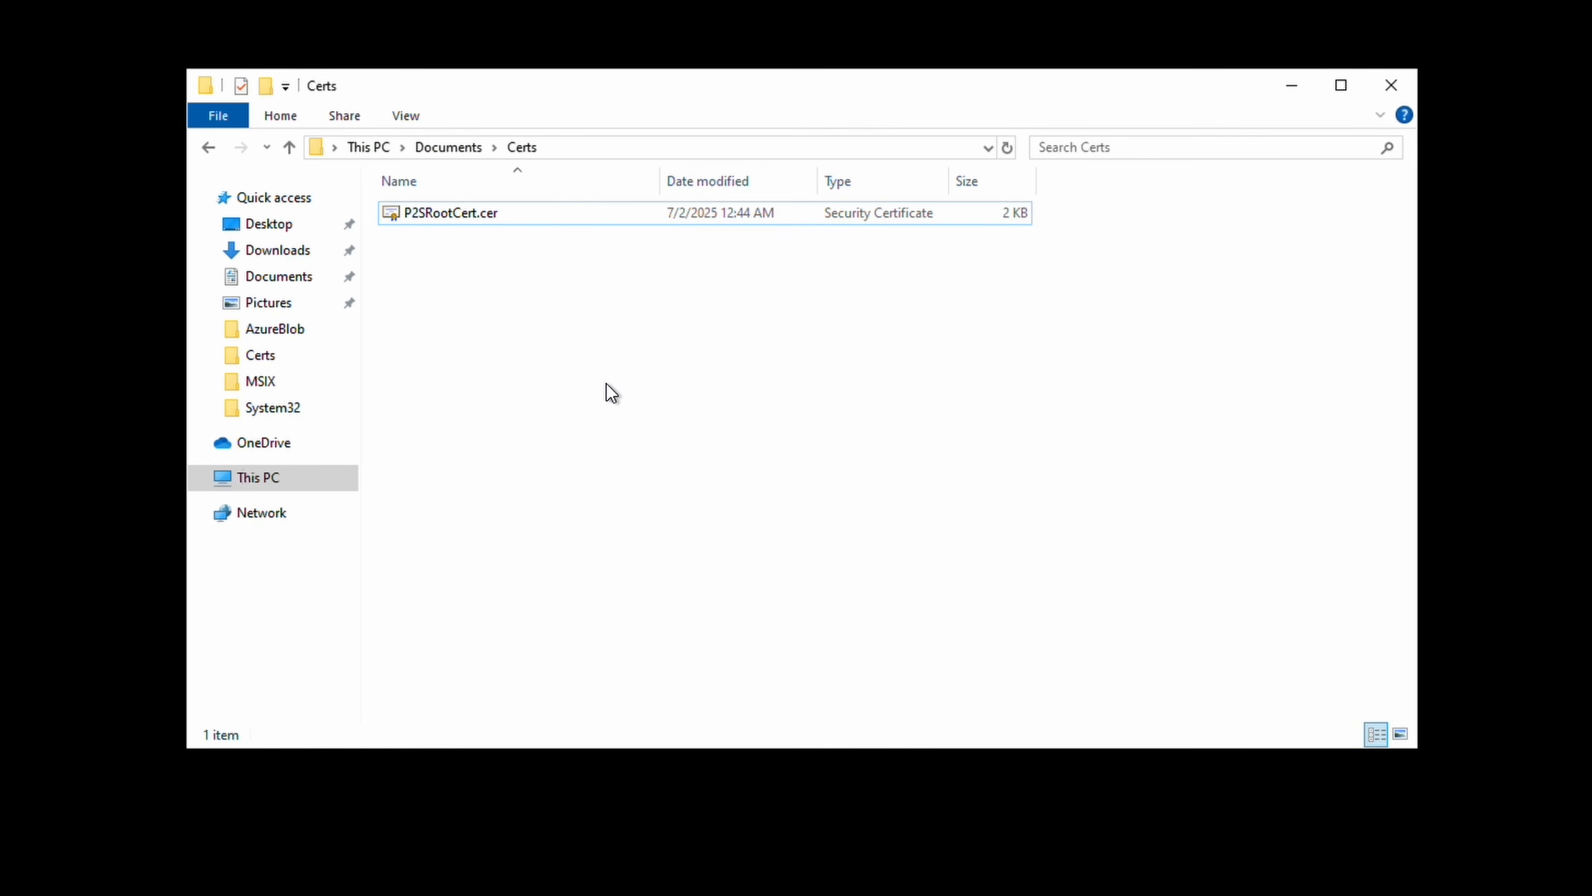
Open P2SRootCert.cer in Notepad, select its Base-64 body, and minimize Notepad.
right_click(466, 209)
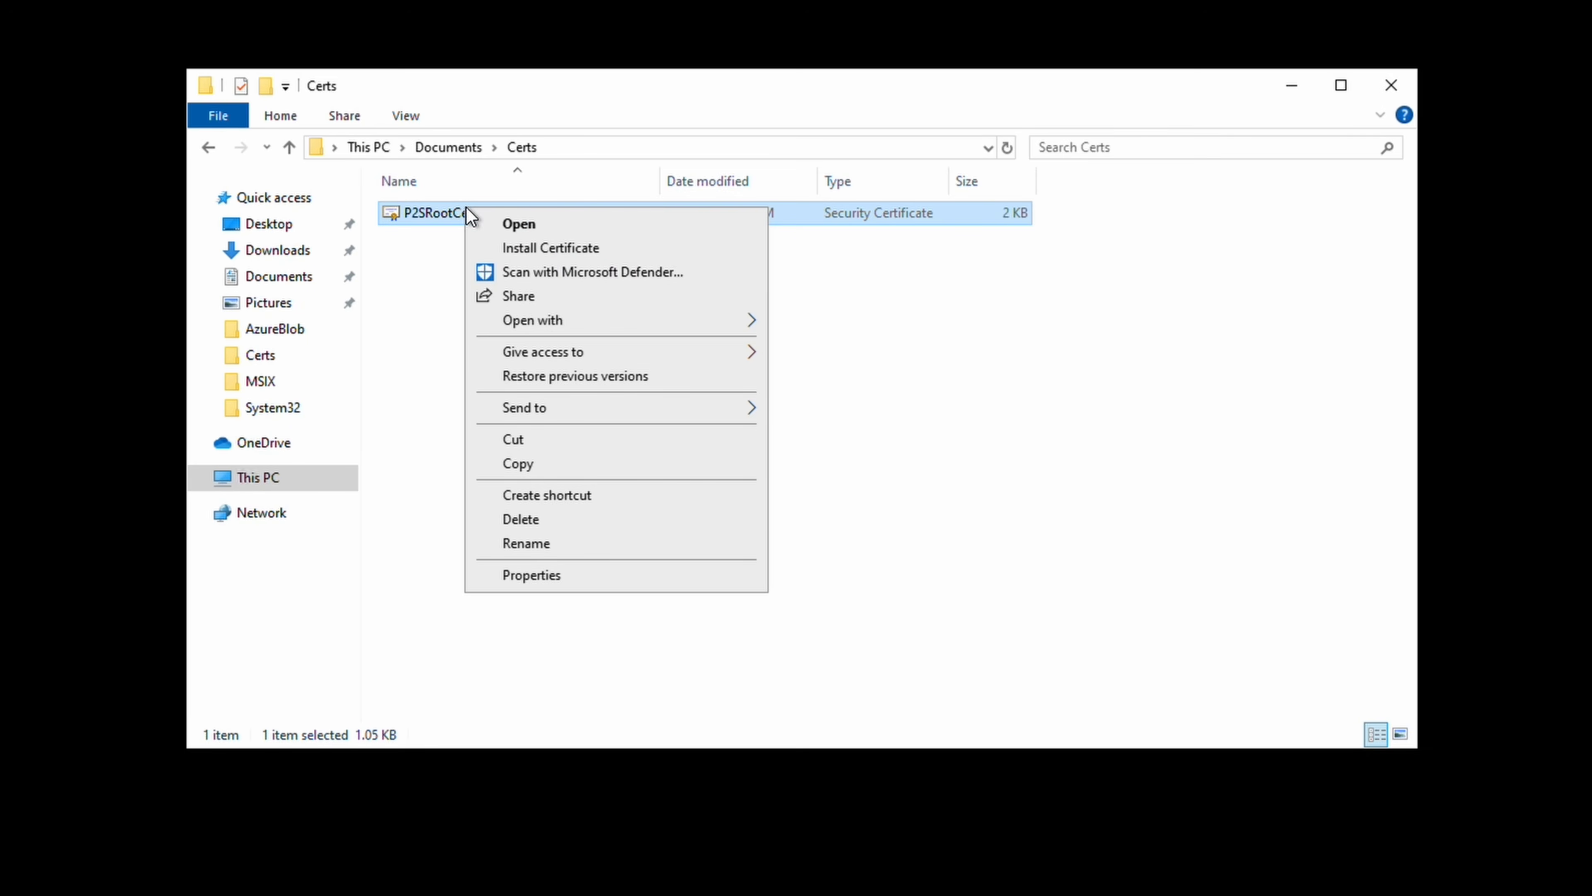
mouse_move(599, 315)
left_click(843, 345)
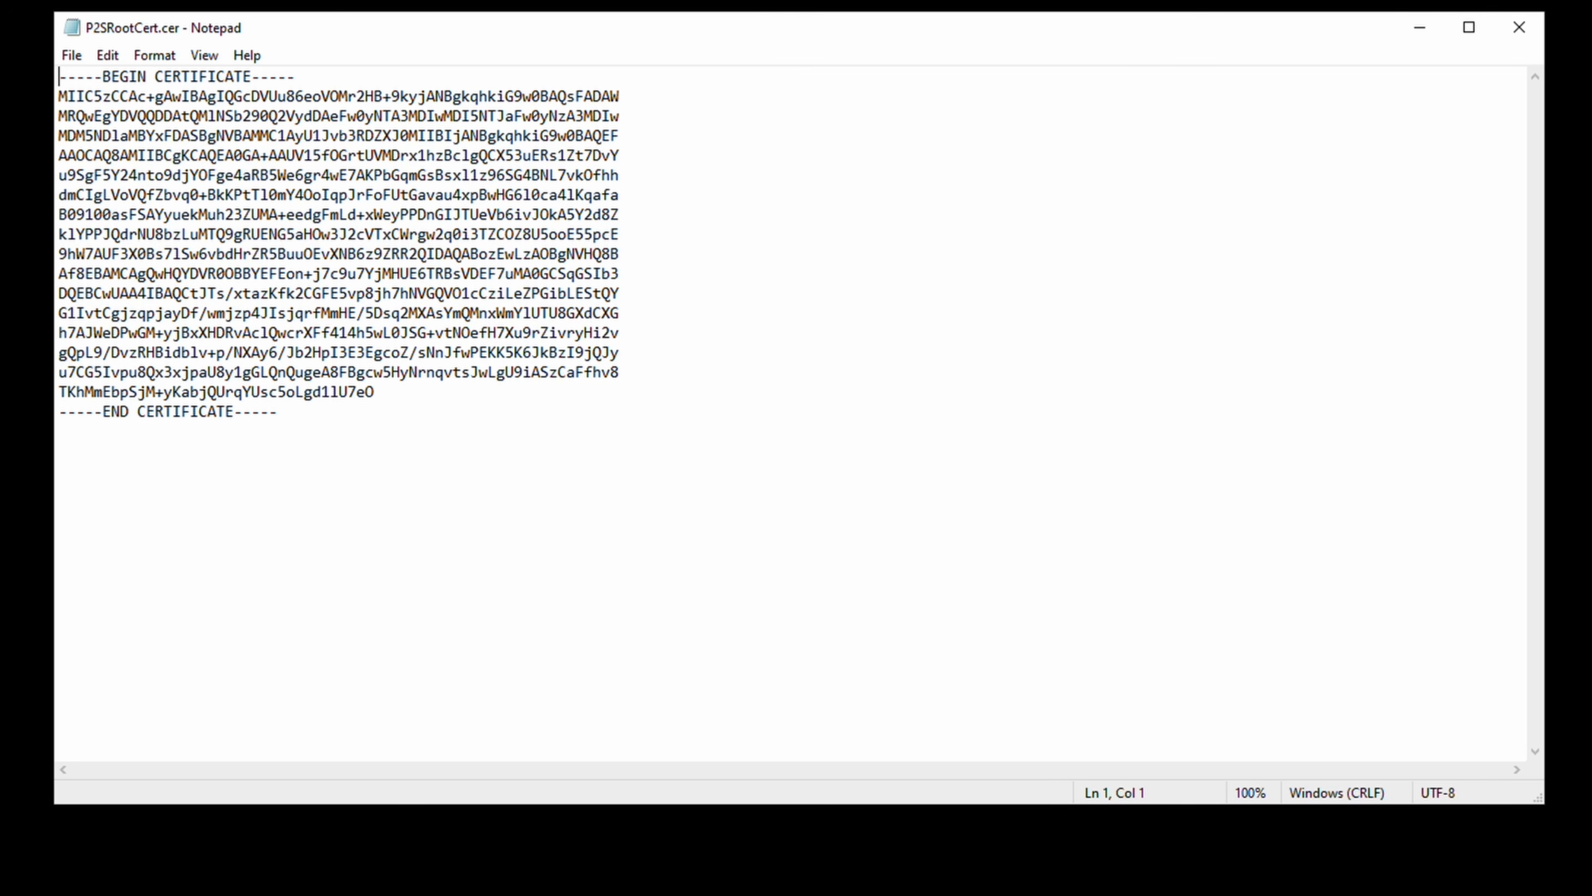
left_click_drag(375, 392, 59, 95)
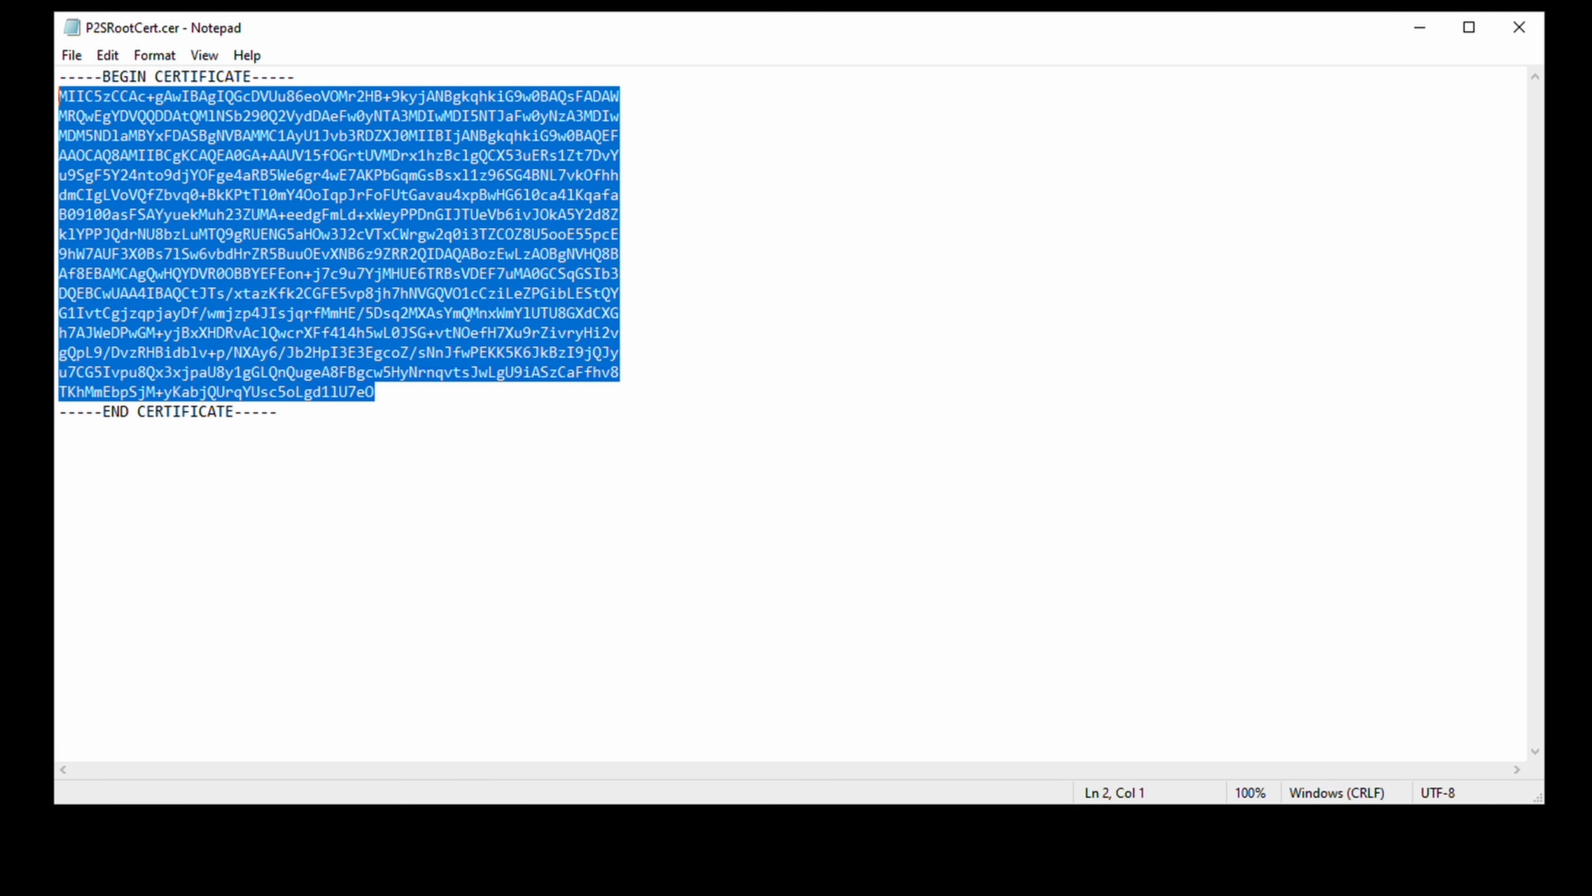
left_click(1430, 36)
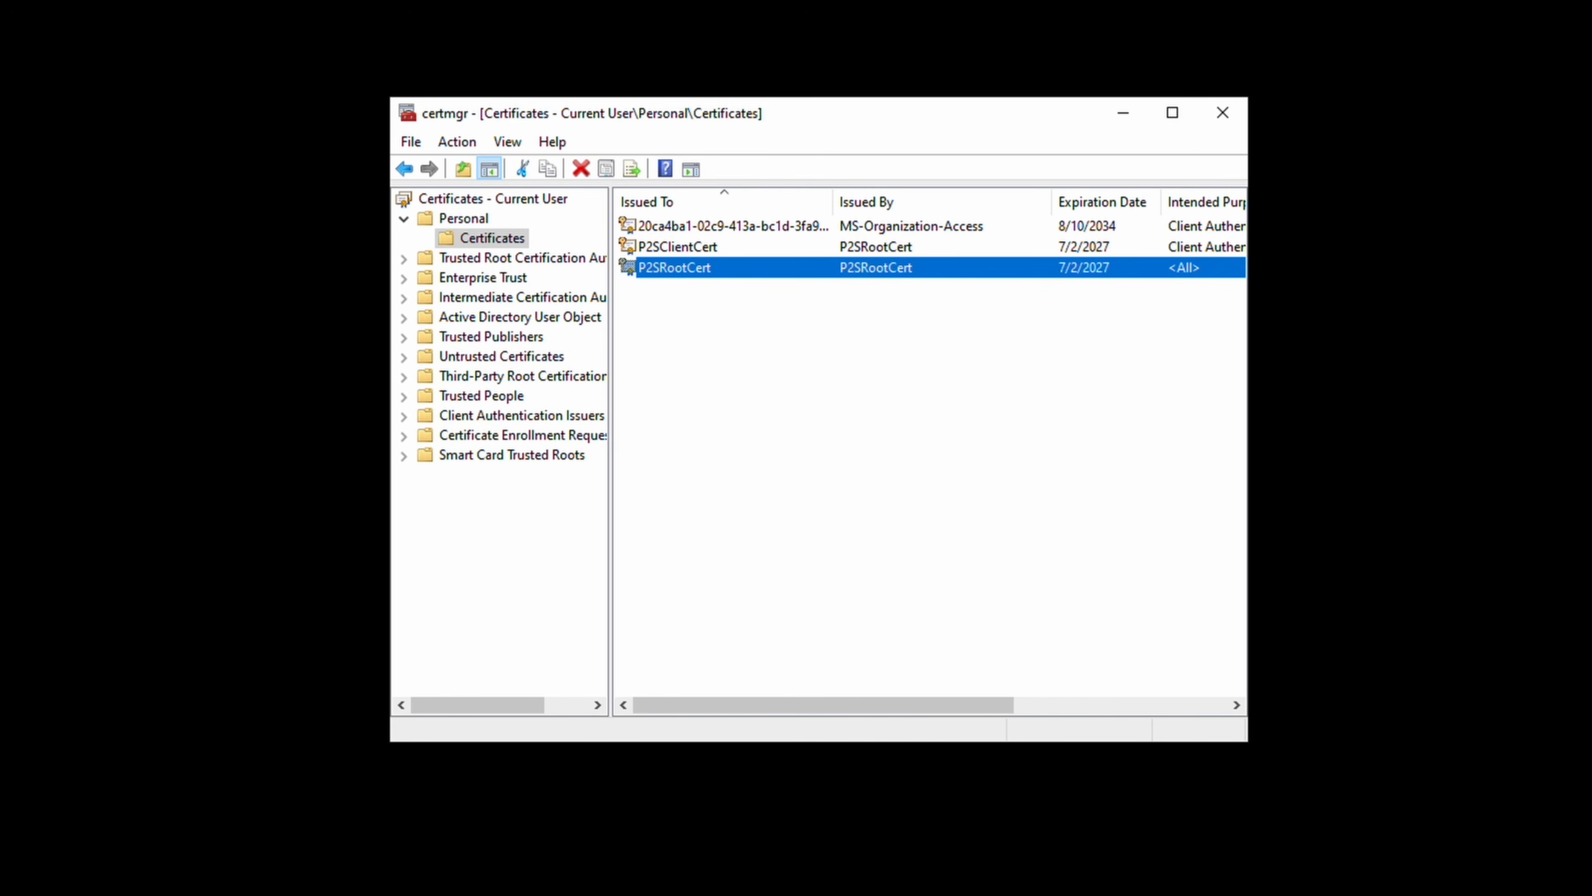
Start exporting P2SClientCert with its private key in PKCS #12 format.
right_click(711, 248)
mouse_move(771, 292)
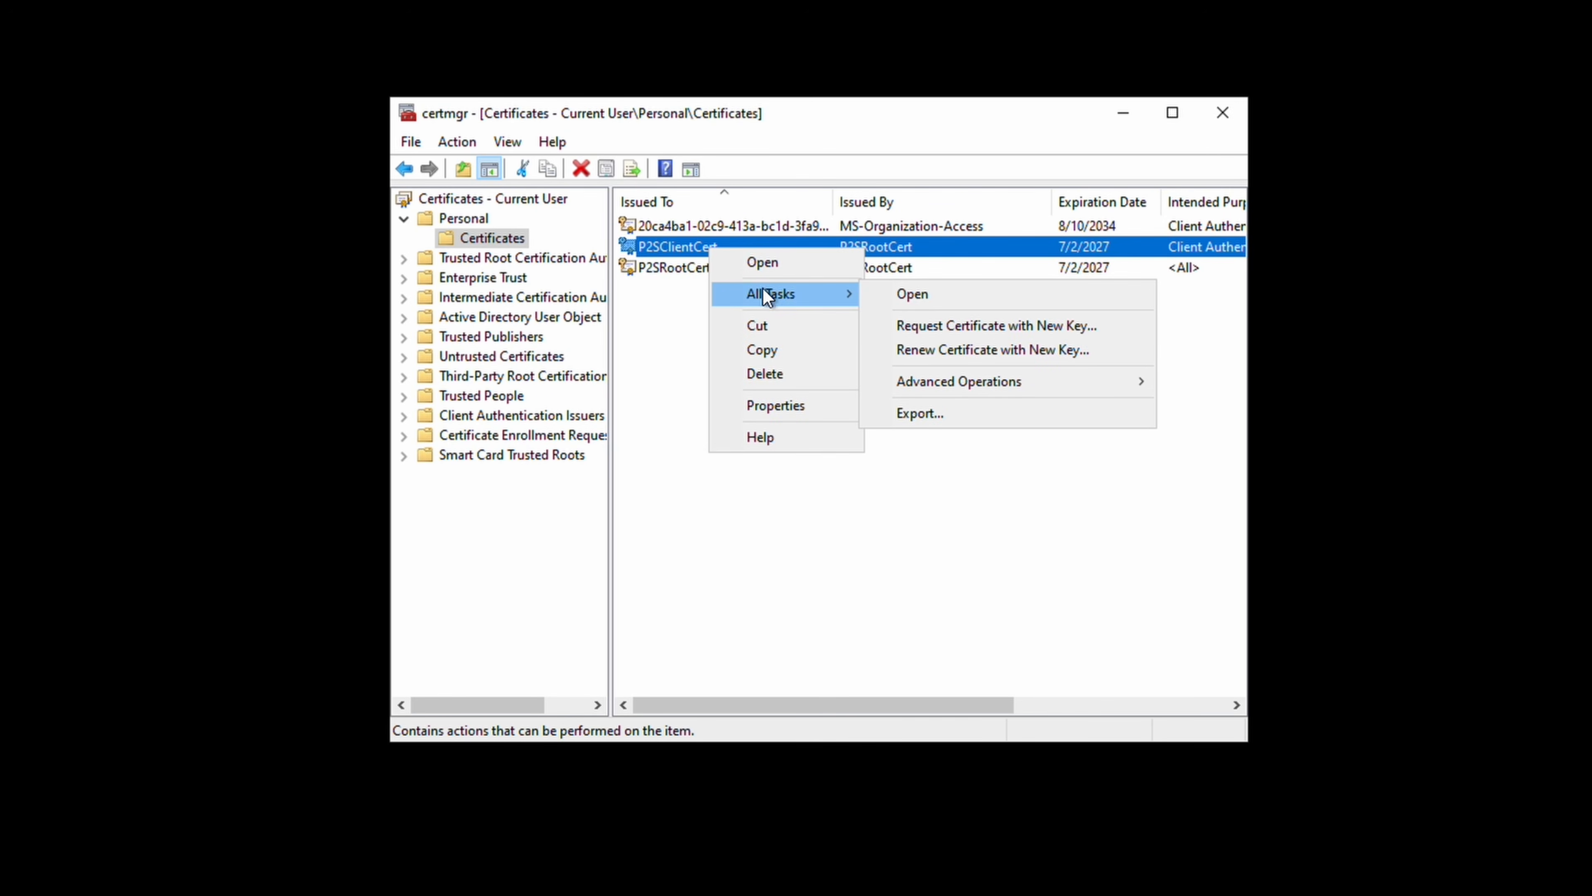
left_click(947, 419)
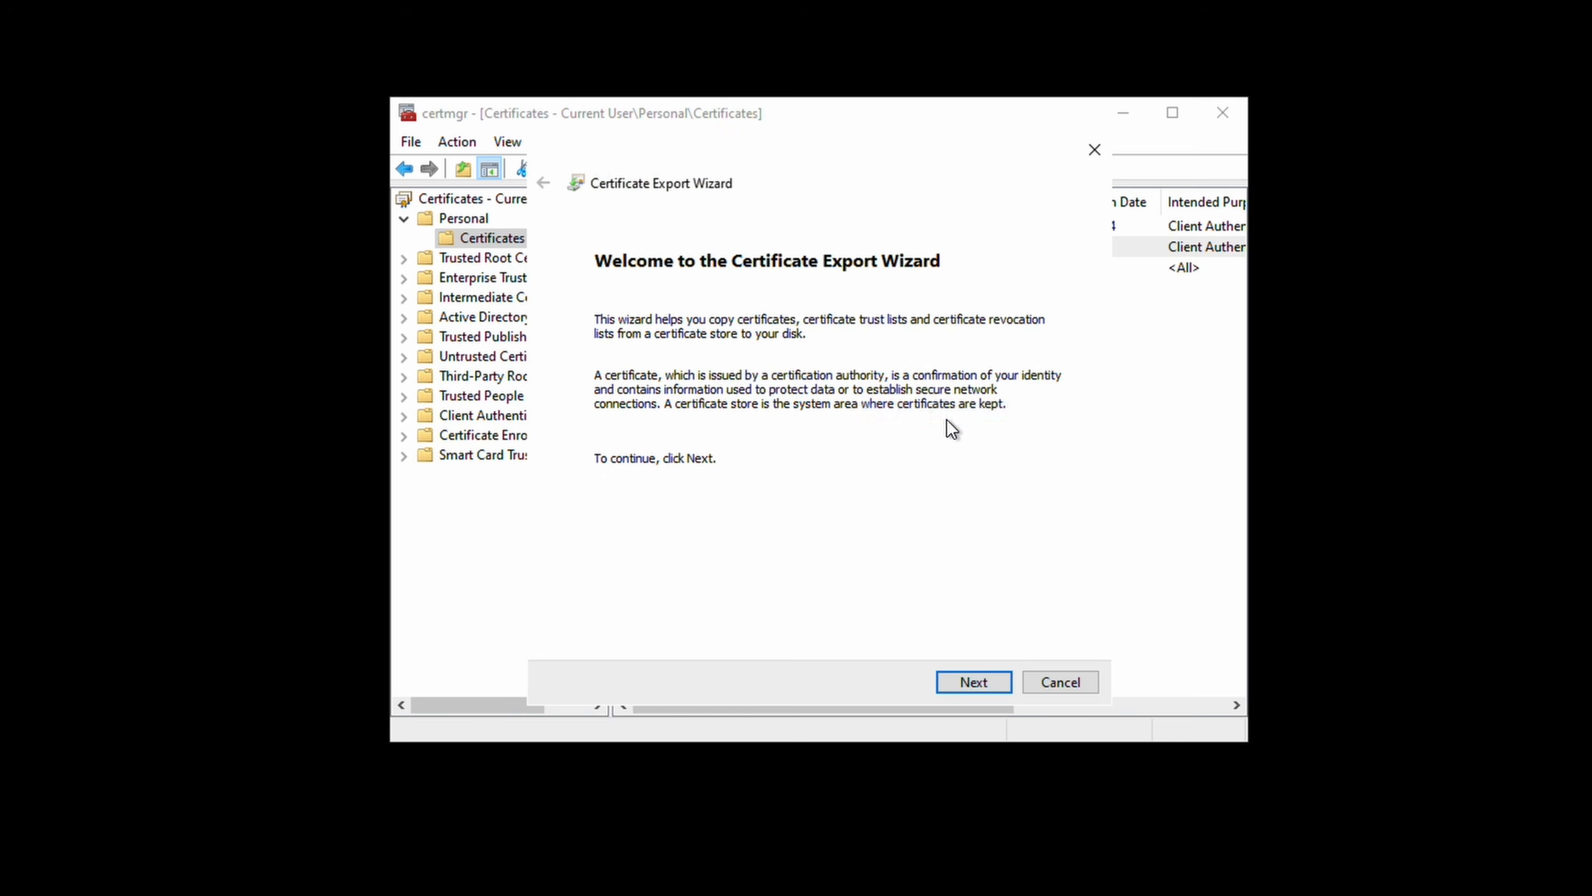
left_click(993, 679)
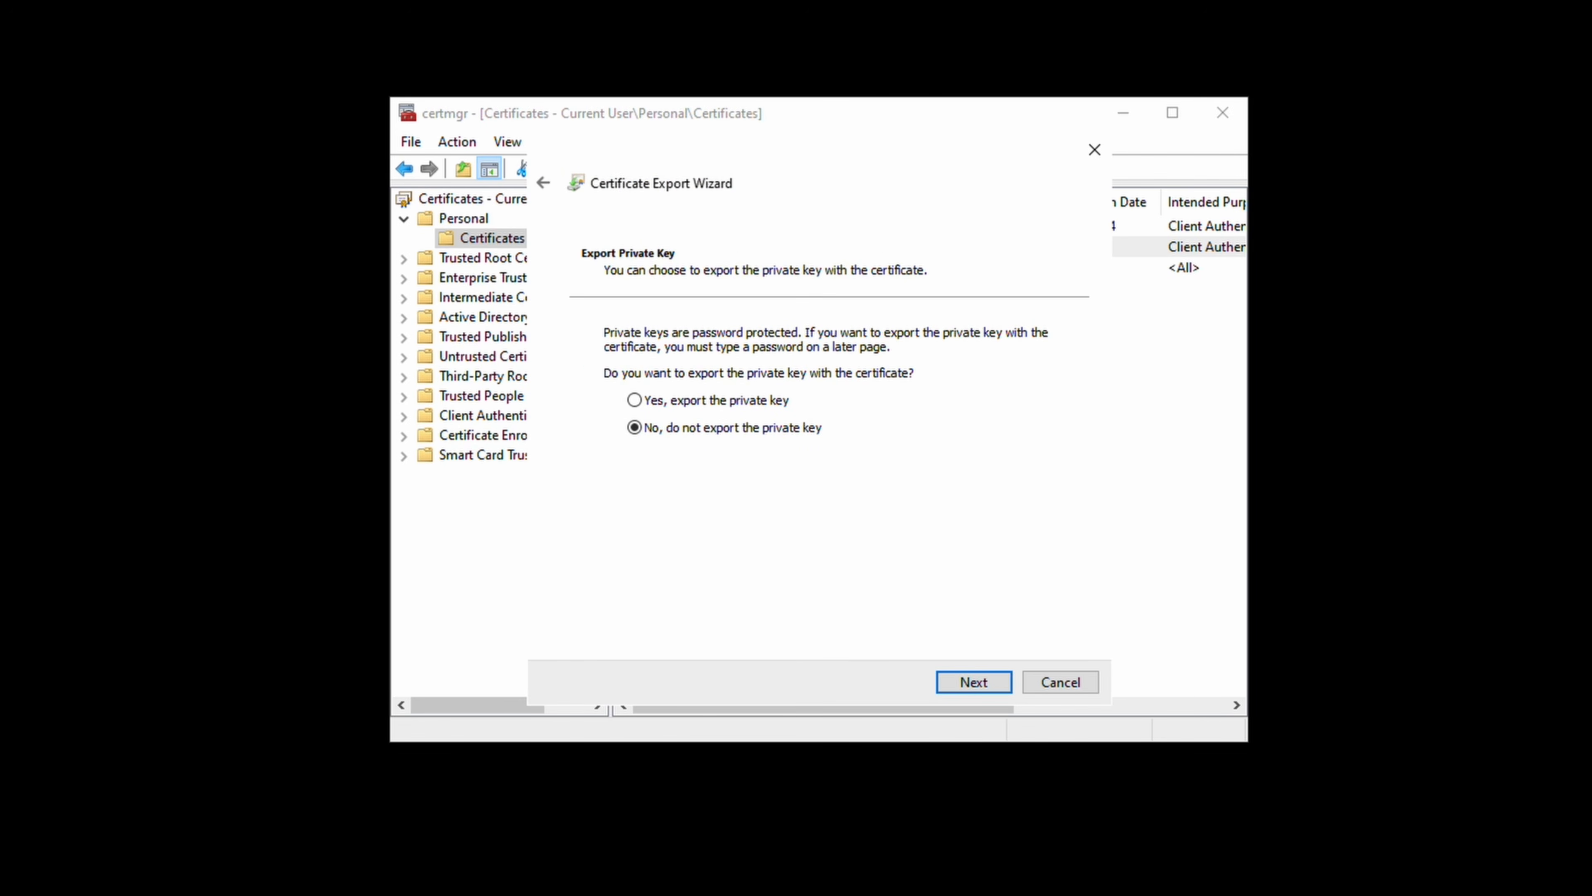
left_click(674, 404)
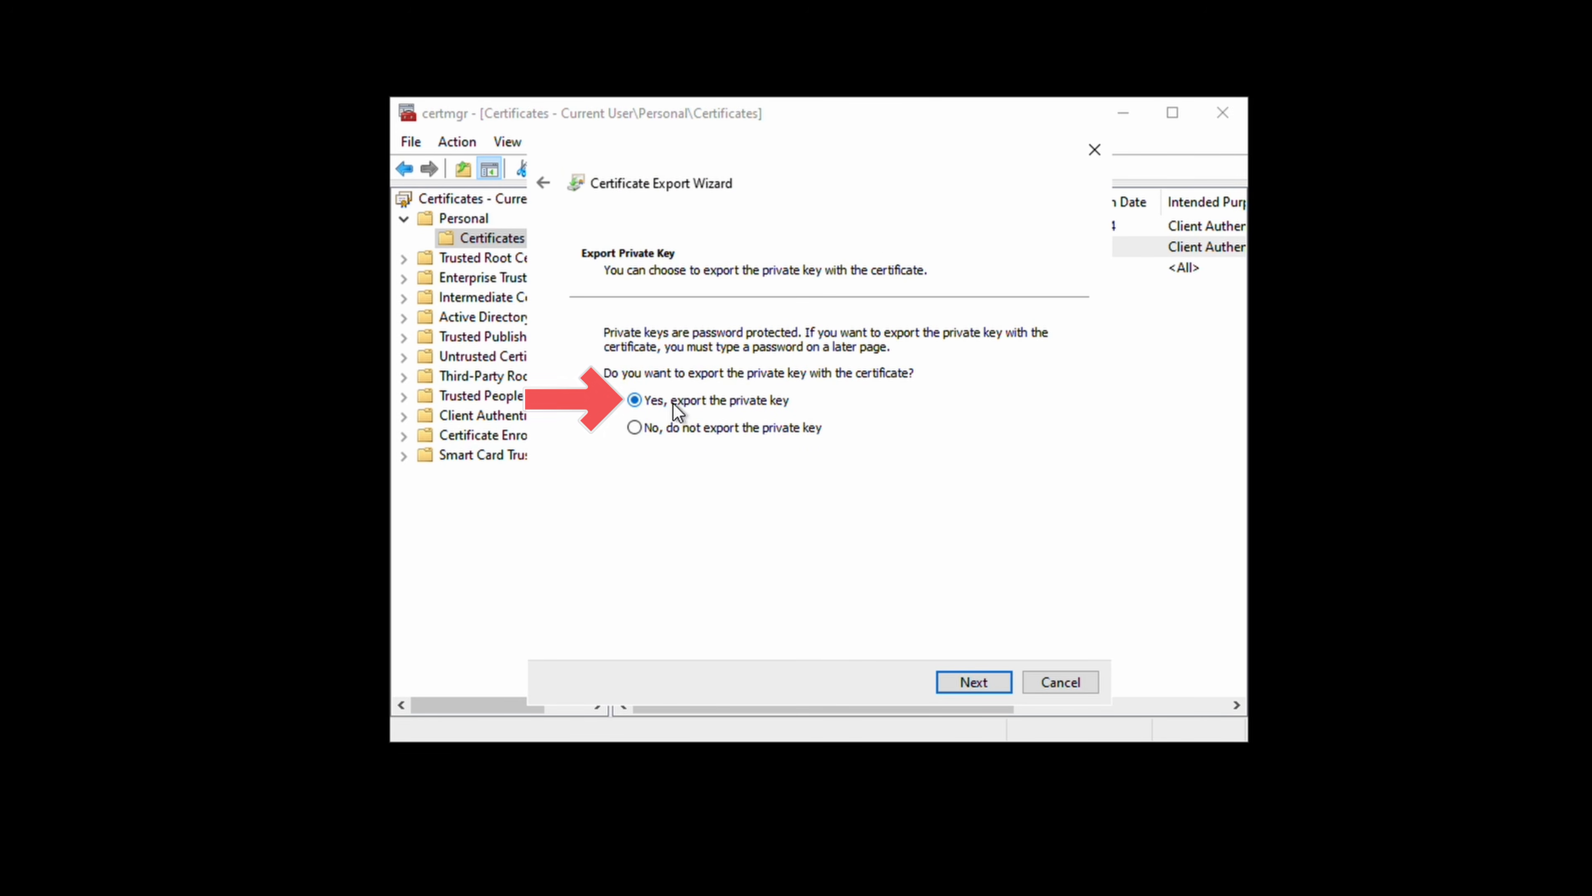
left_click(975, 683)
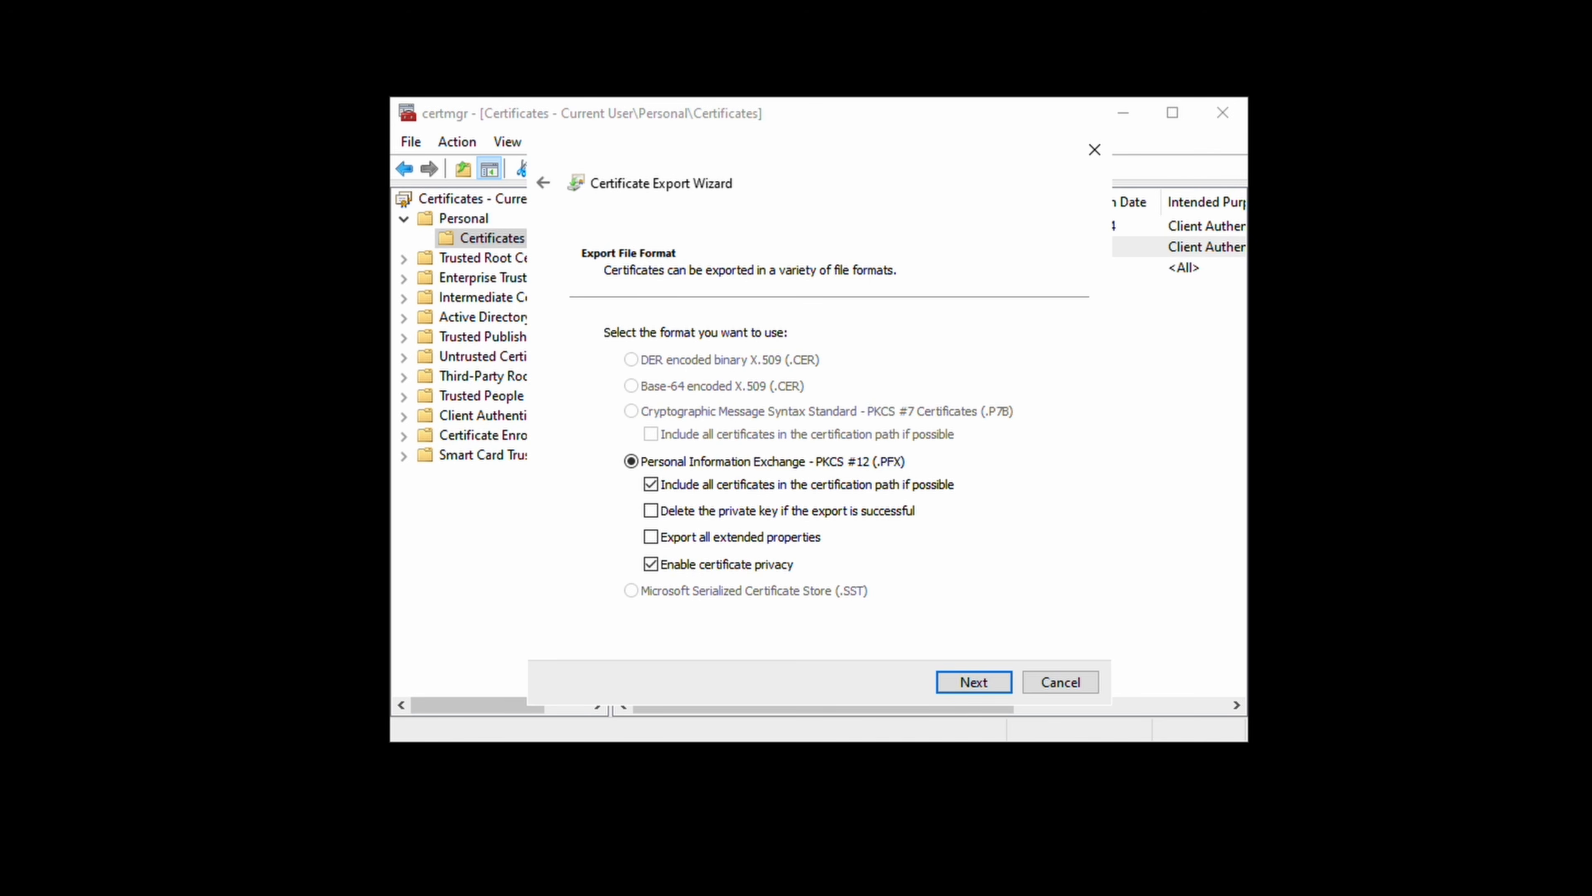
left_click(991, 685)
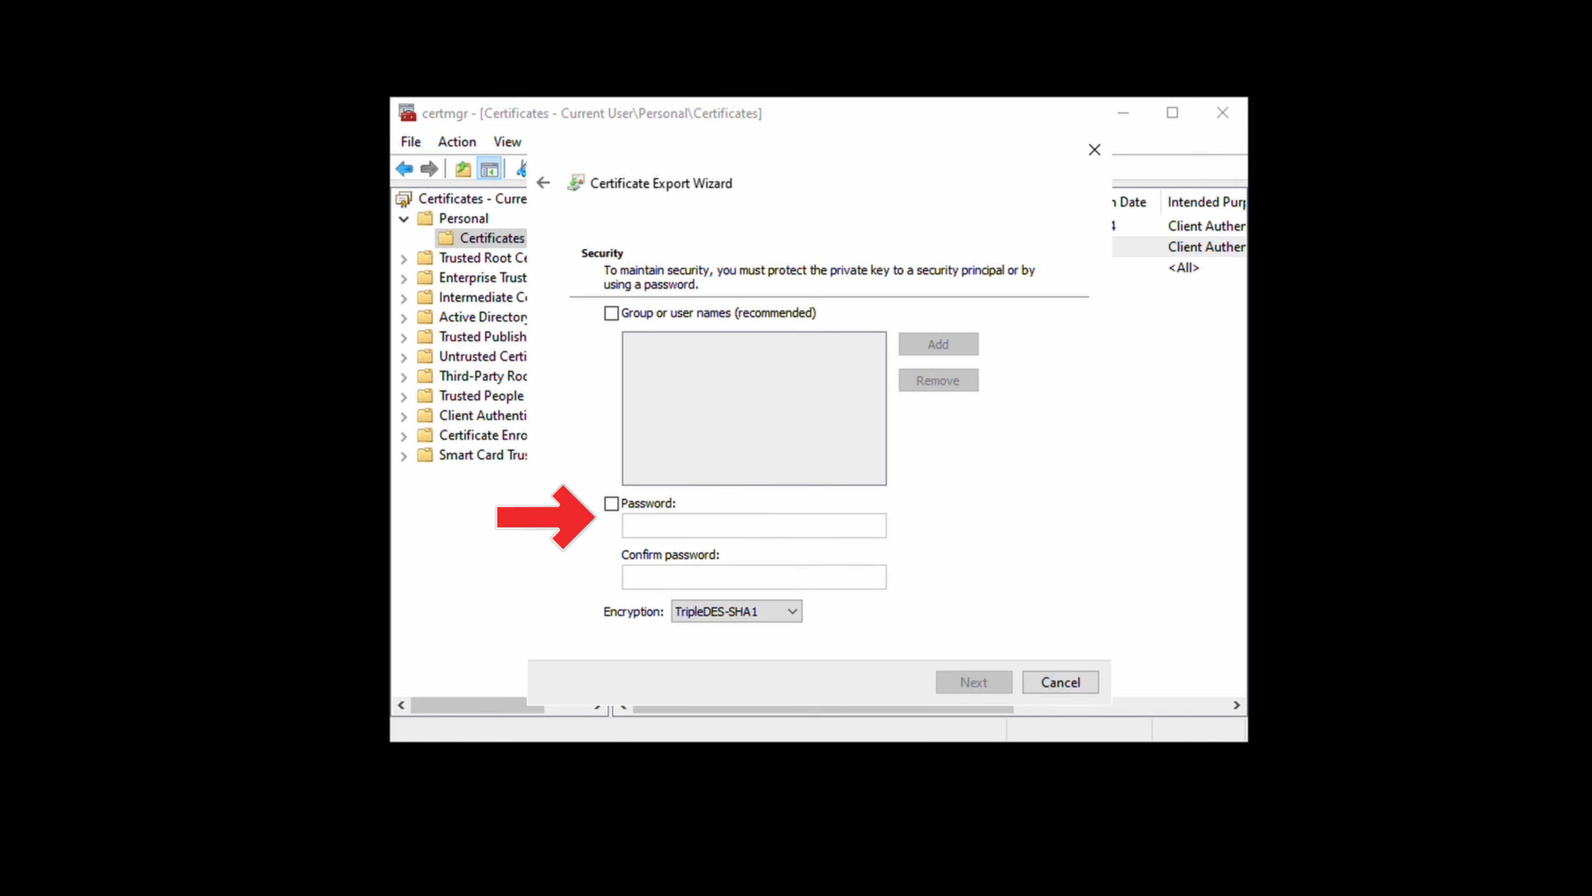
Protect the exported private key with a password, entered and confirmed.
left_click(612, 505)
left_click(655, 527)
type("123456")
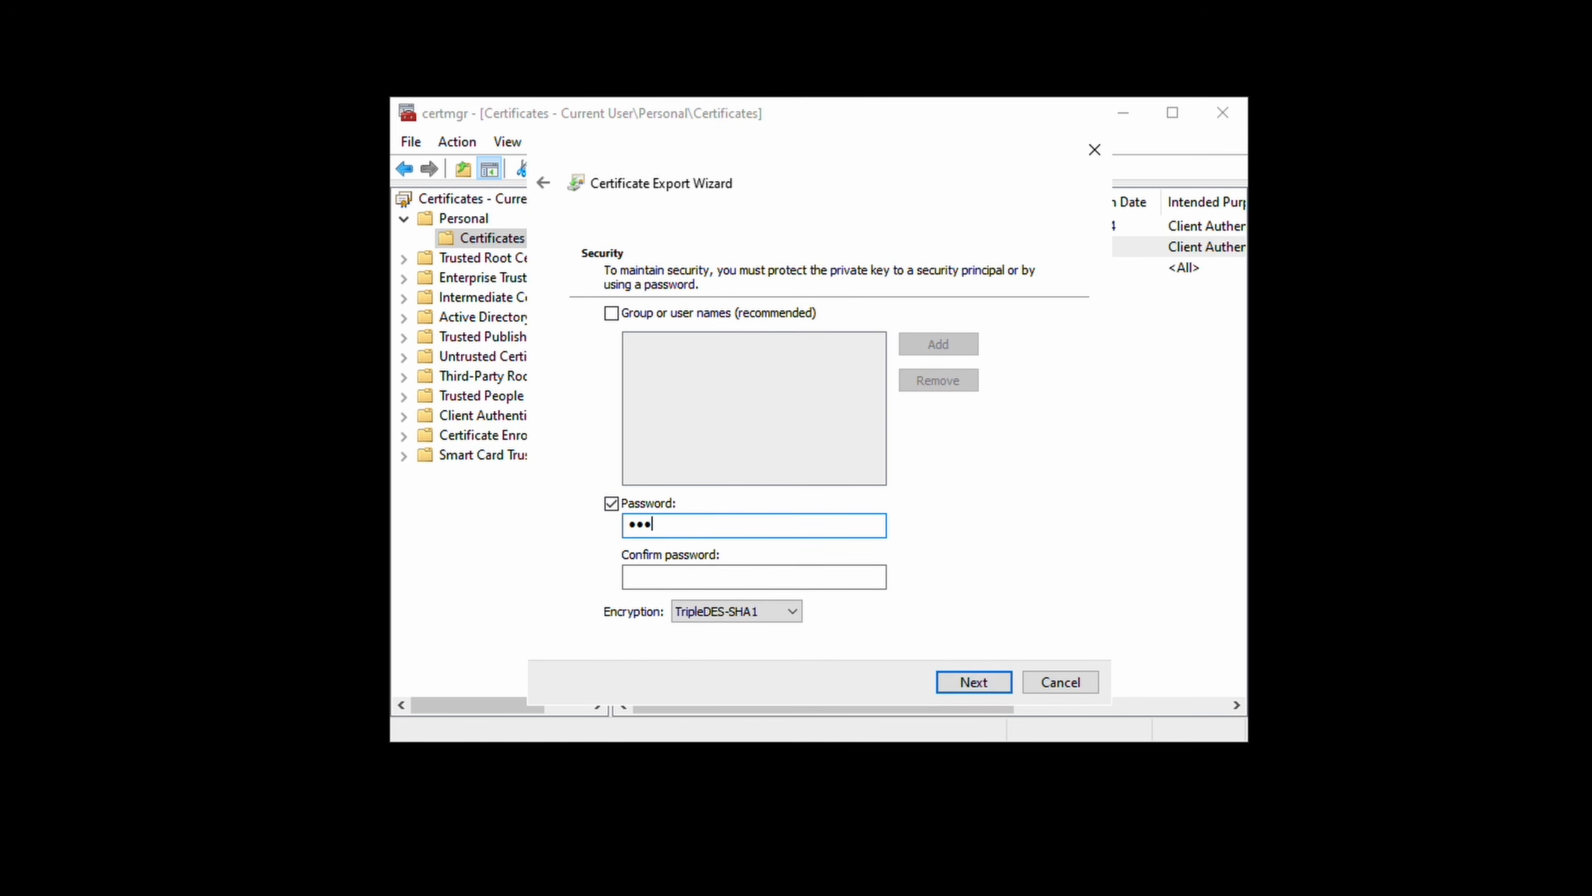
type("789")
key("Tab")
type("123456")
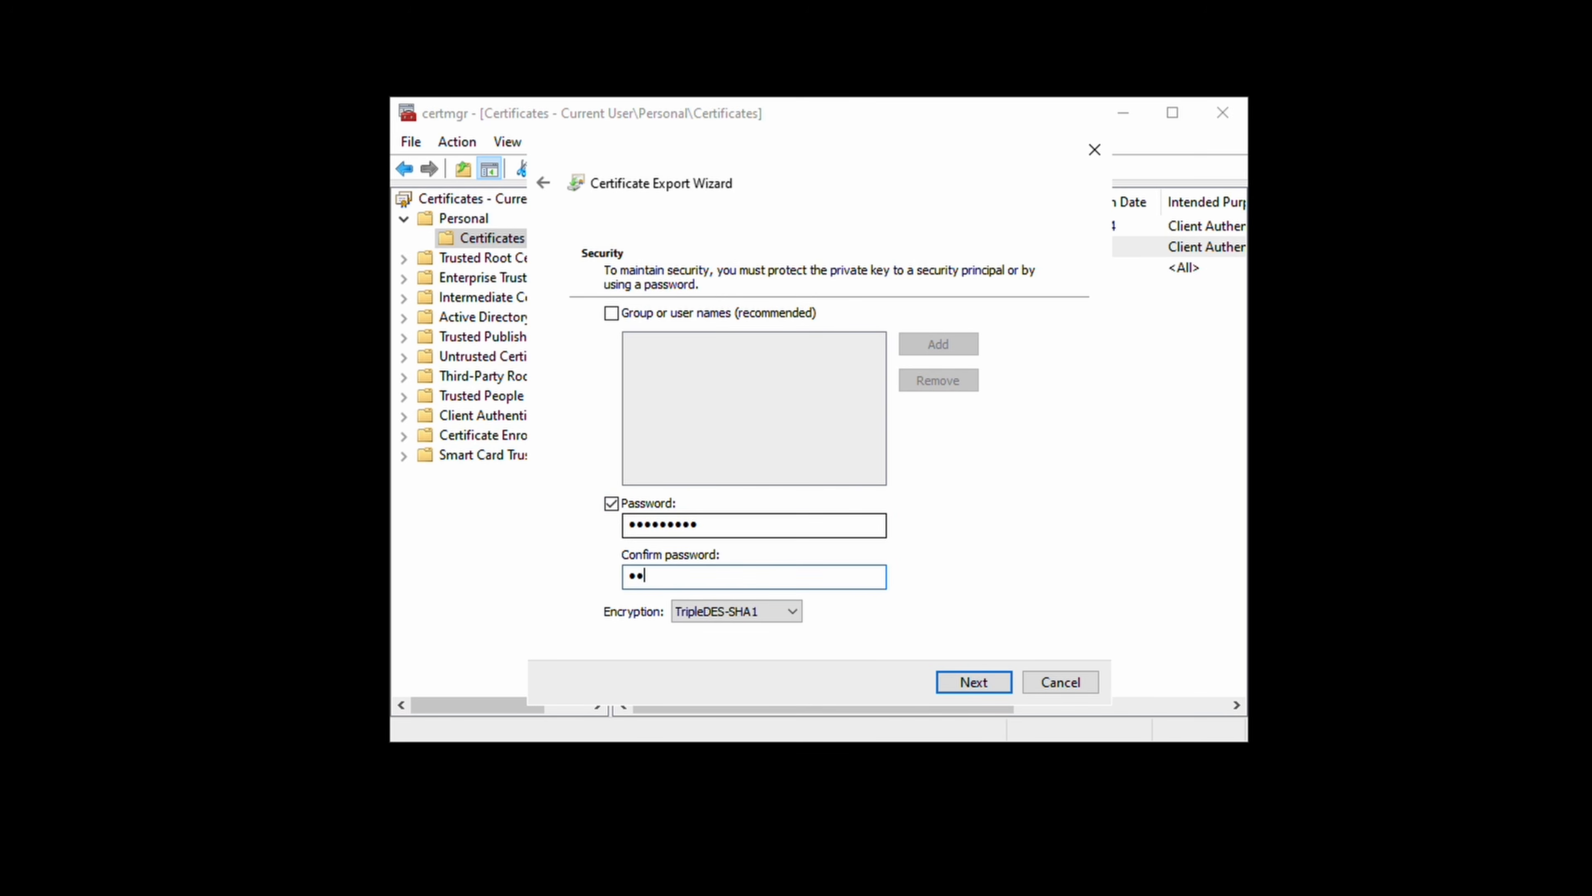
type("789")
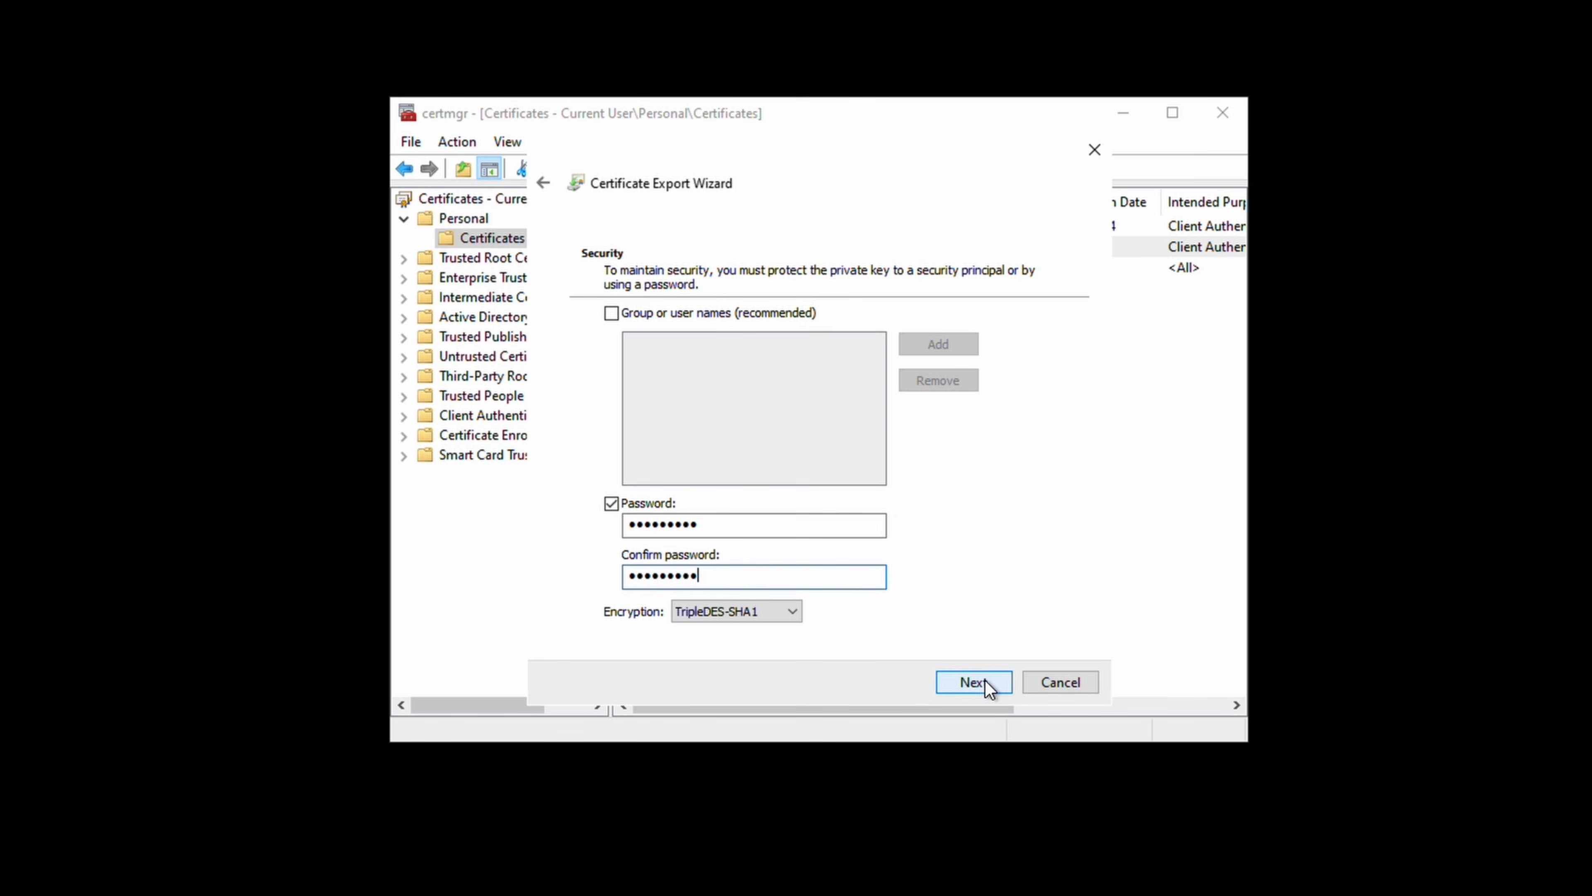
left_click(985, 681)
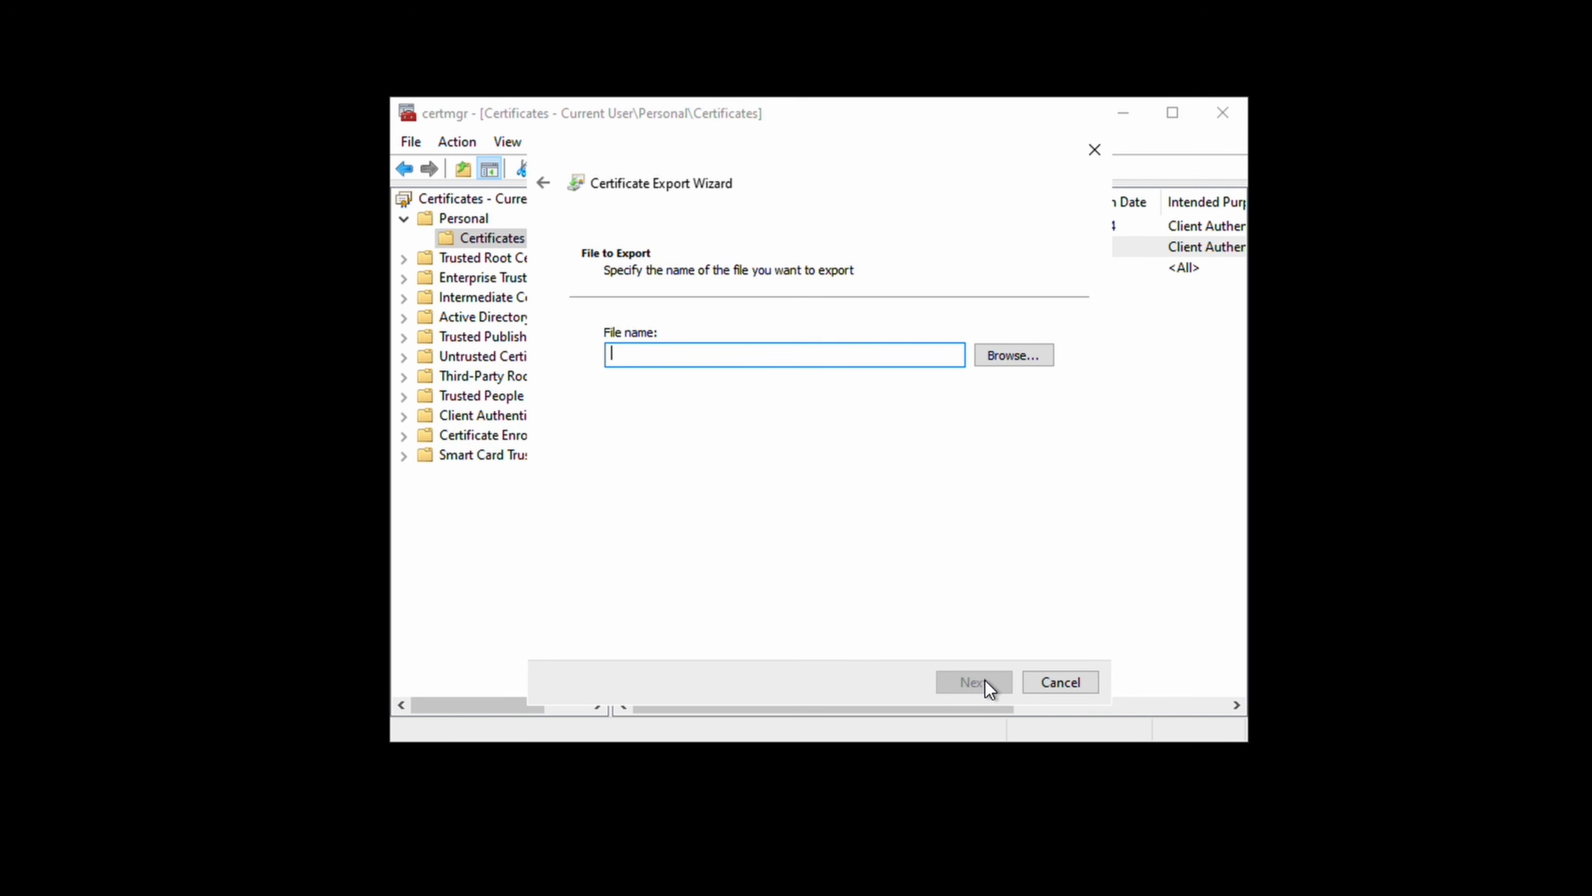
Save the export as P2SClientCert.pfx in Documents\Certs and complete the wizard.
left_click(1007, 361)
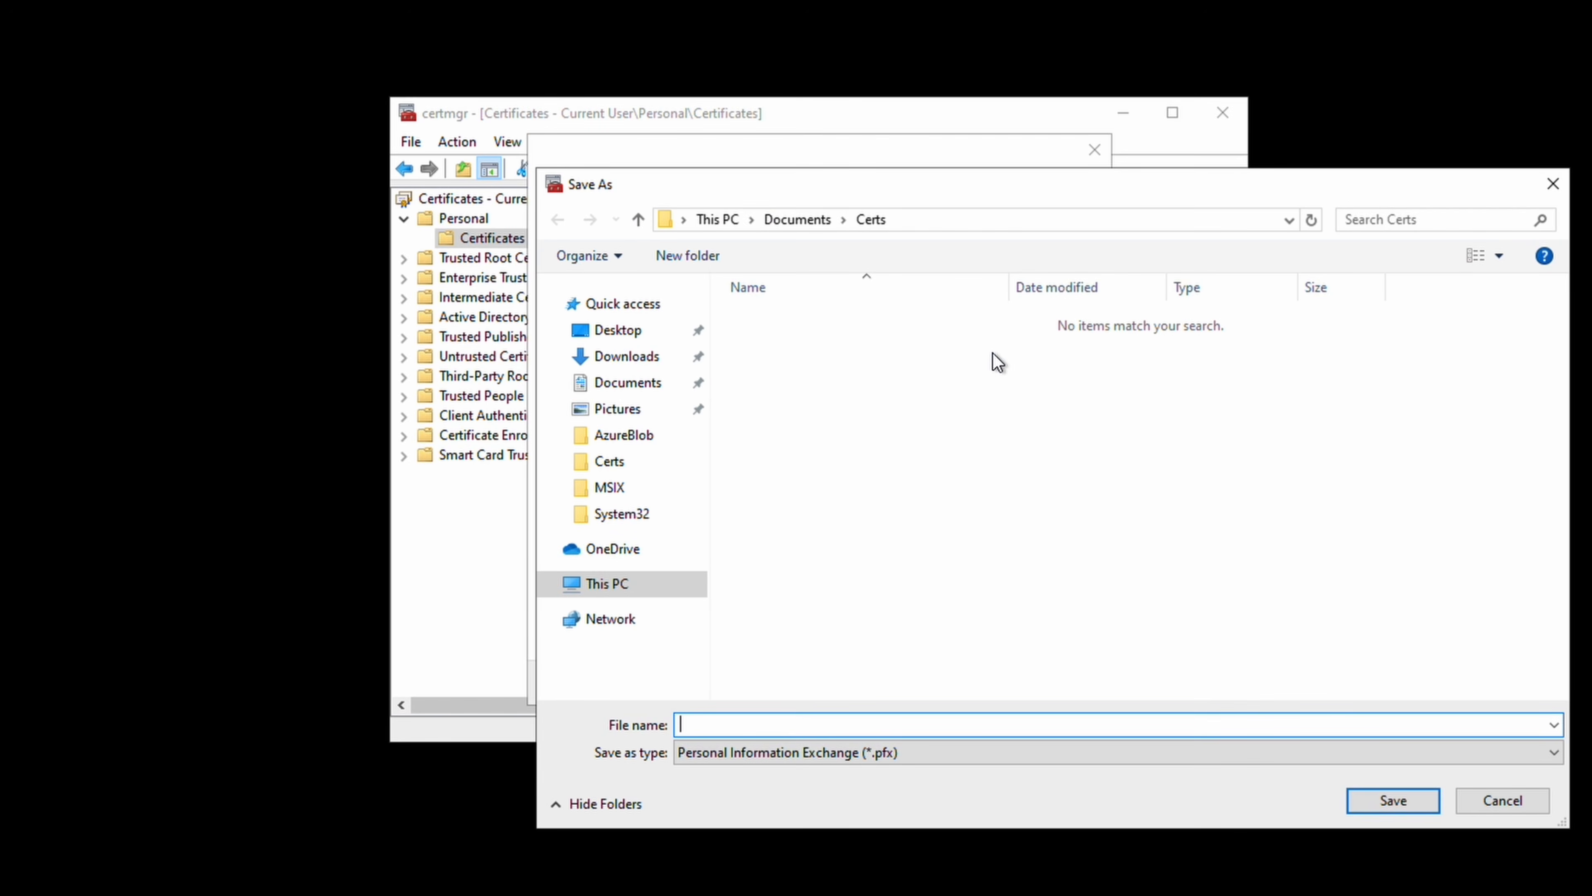
type("P2SClientCert")
left_click(1382, 806)
left_click(973, 682)
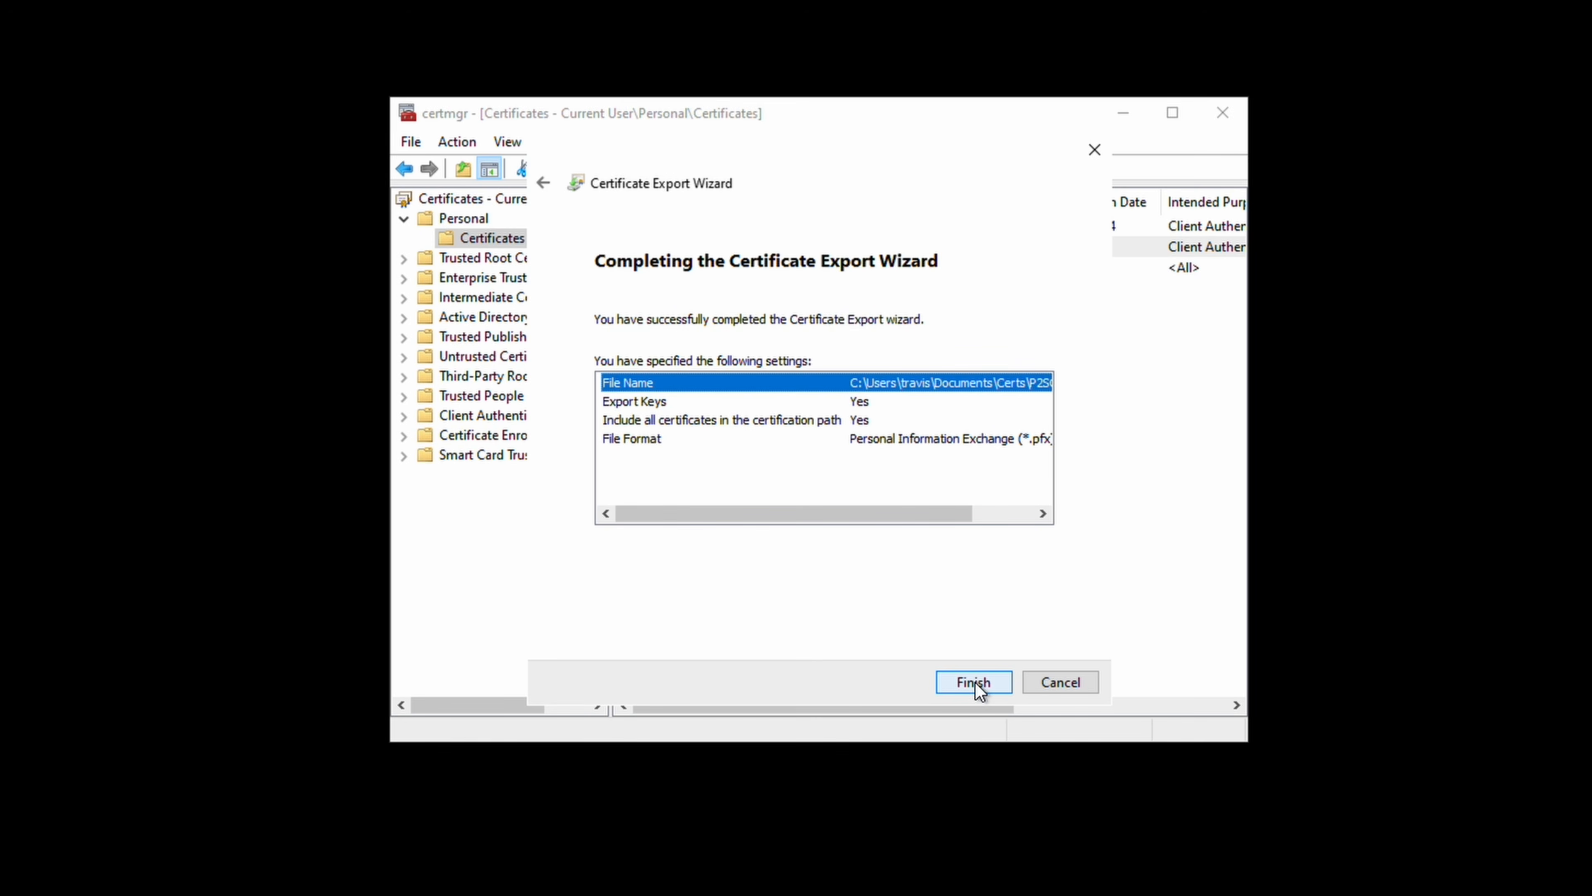
left_click(974, 682)
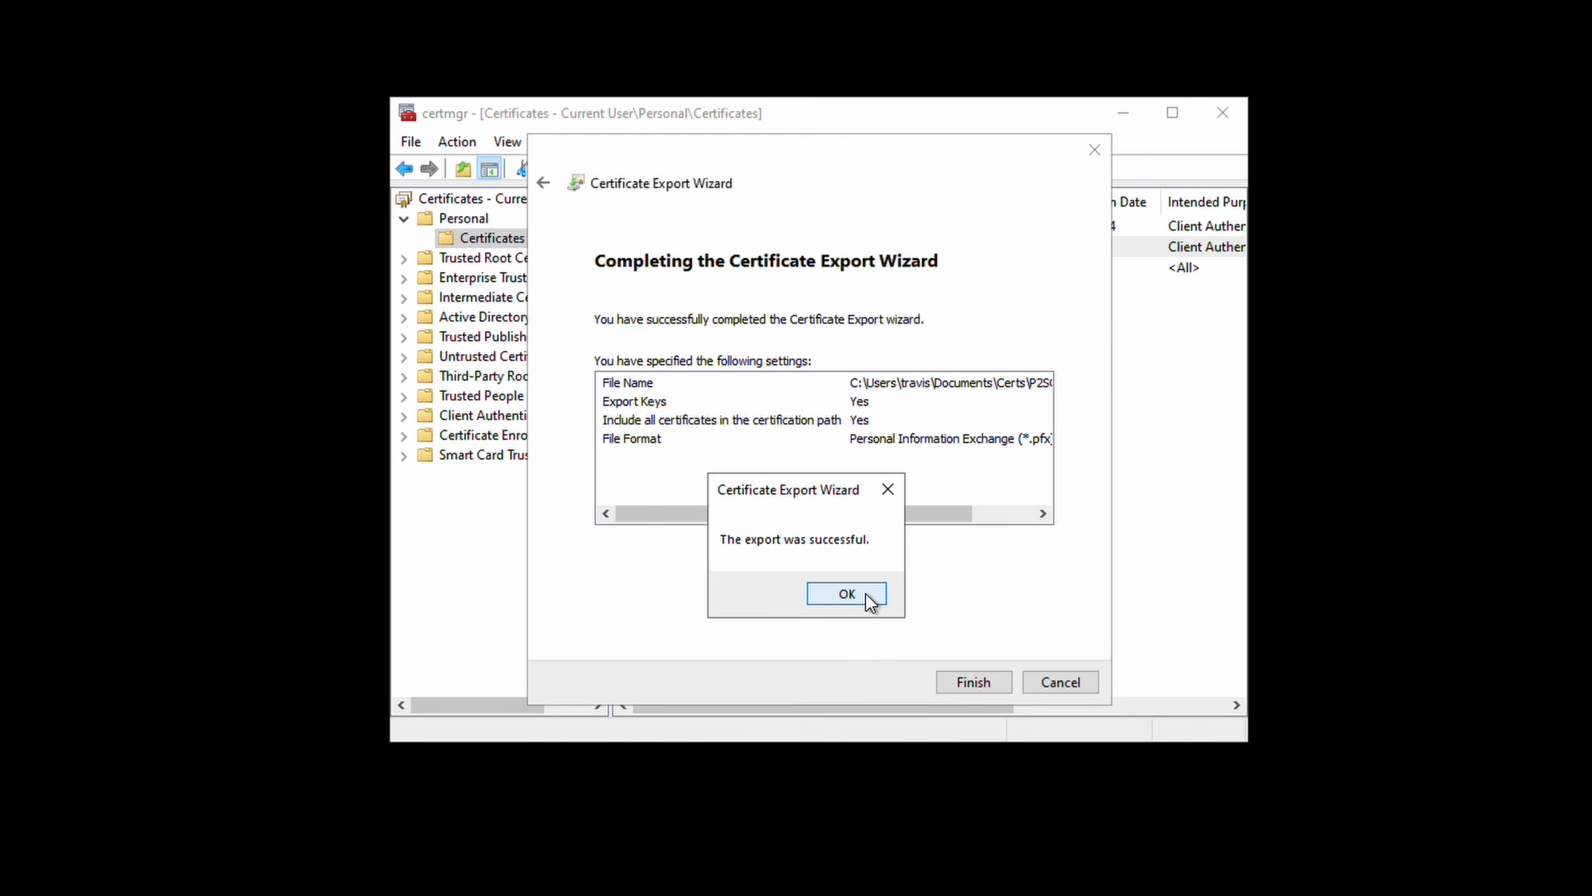
left_click(847, 593)
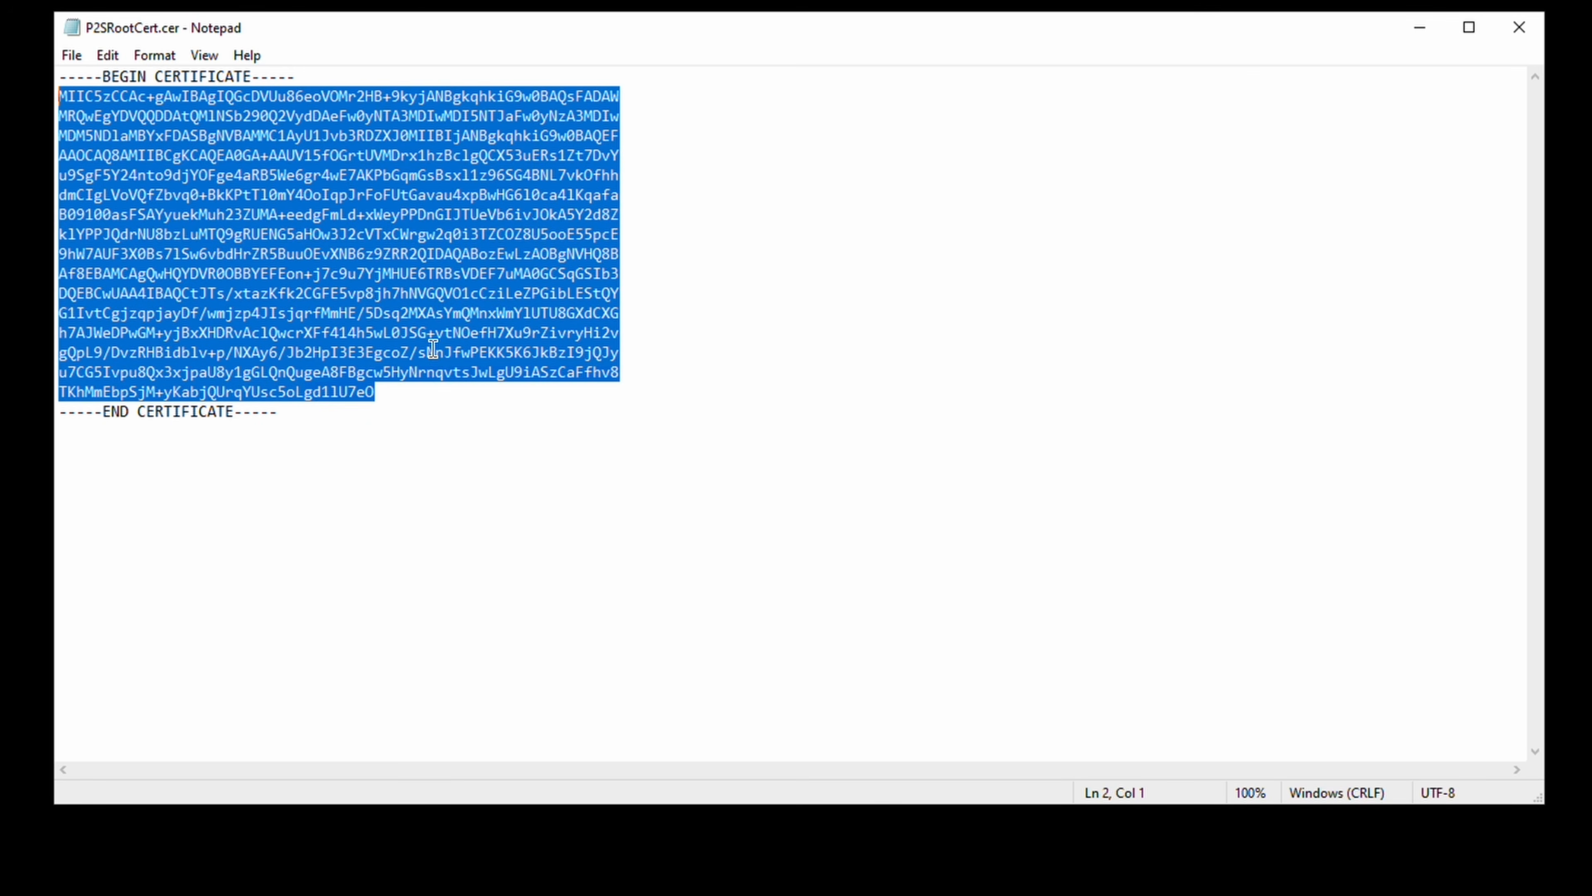
Copy the selected P2SRootCert Base64 certificate text from Notepad.
right_click(433, 349)
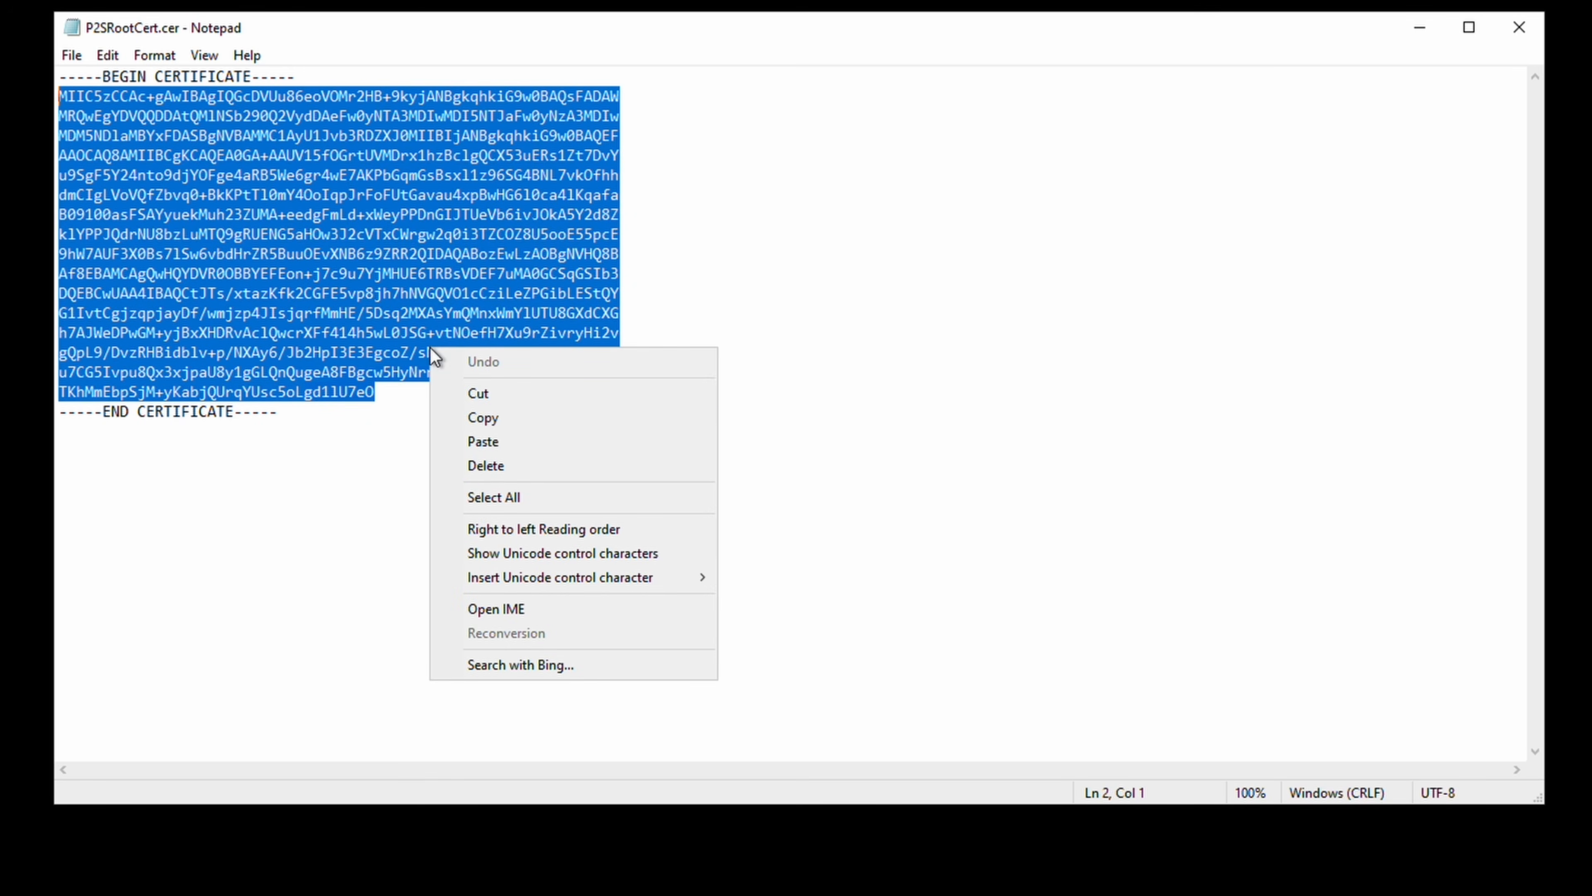
left_click(480, 414)
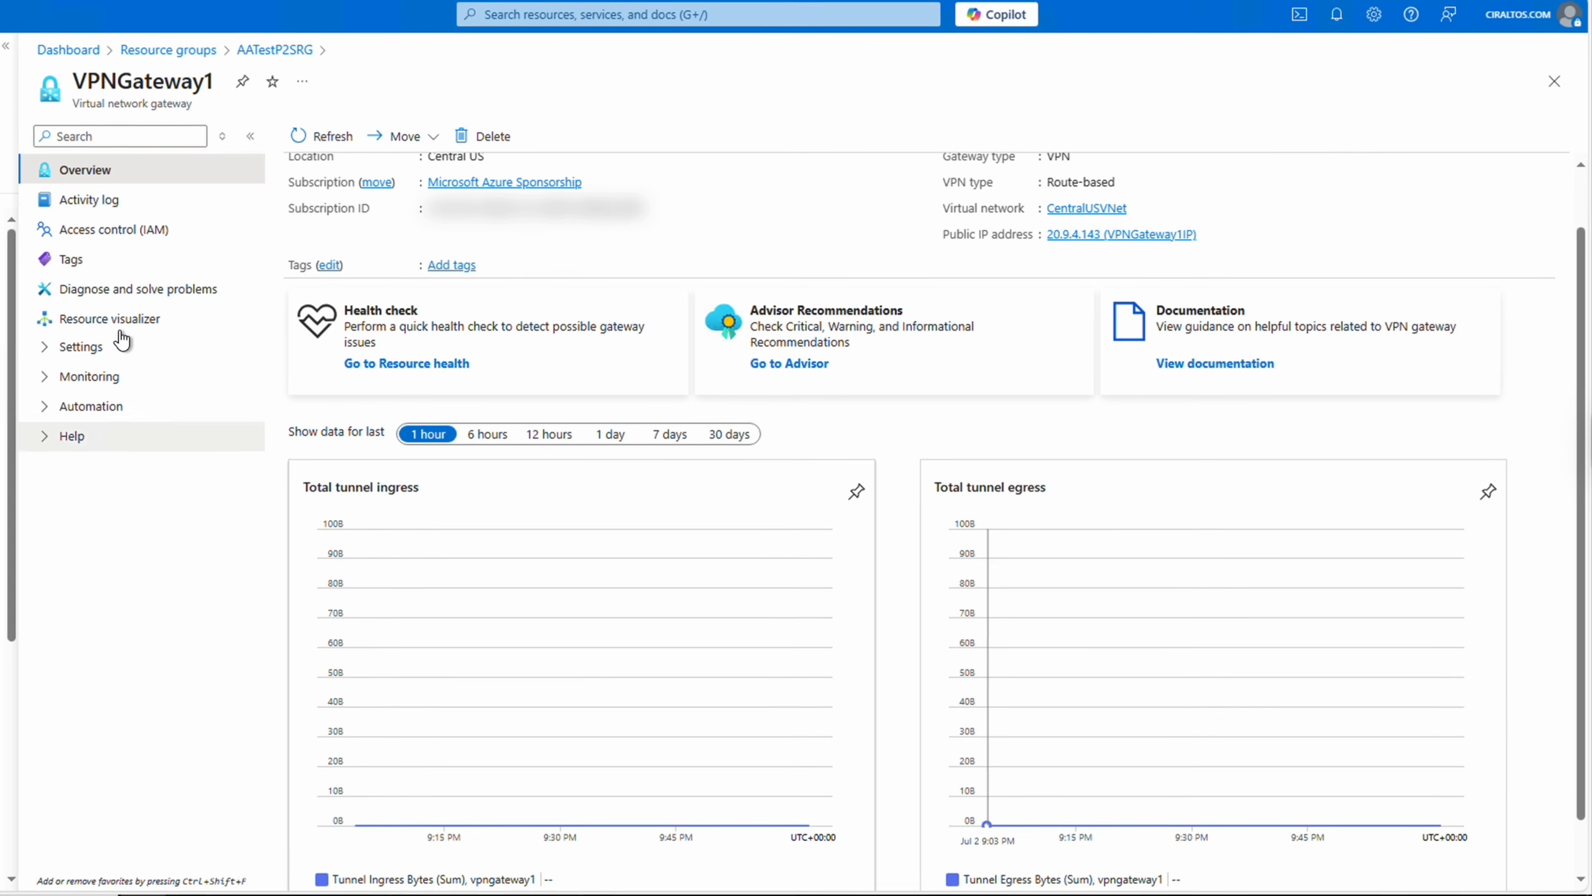
Open VPNGateway1's Point-to-site configuration via Configure now and select the Address pool field.
left_click(122, 342)
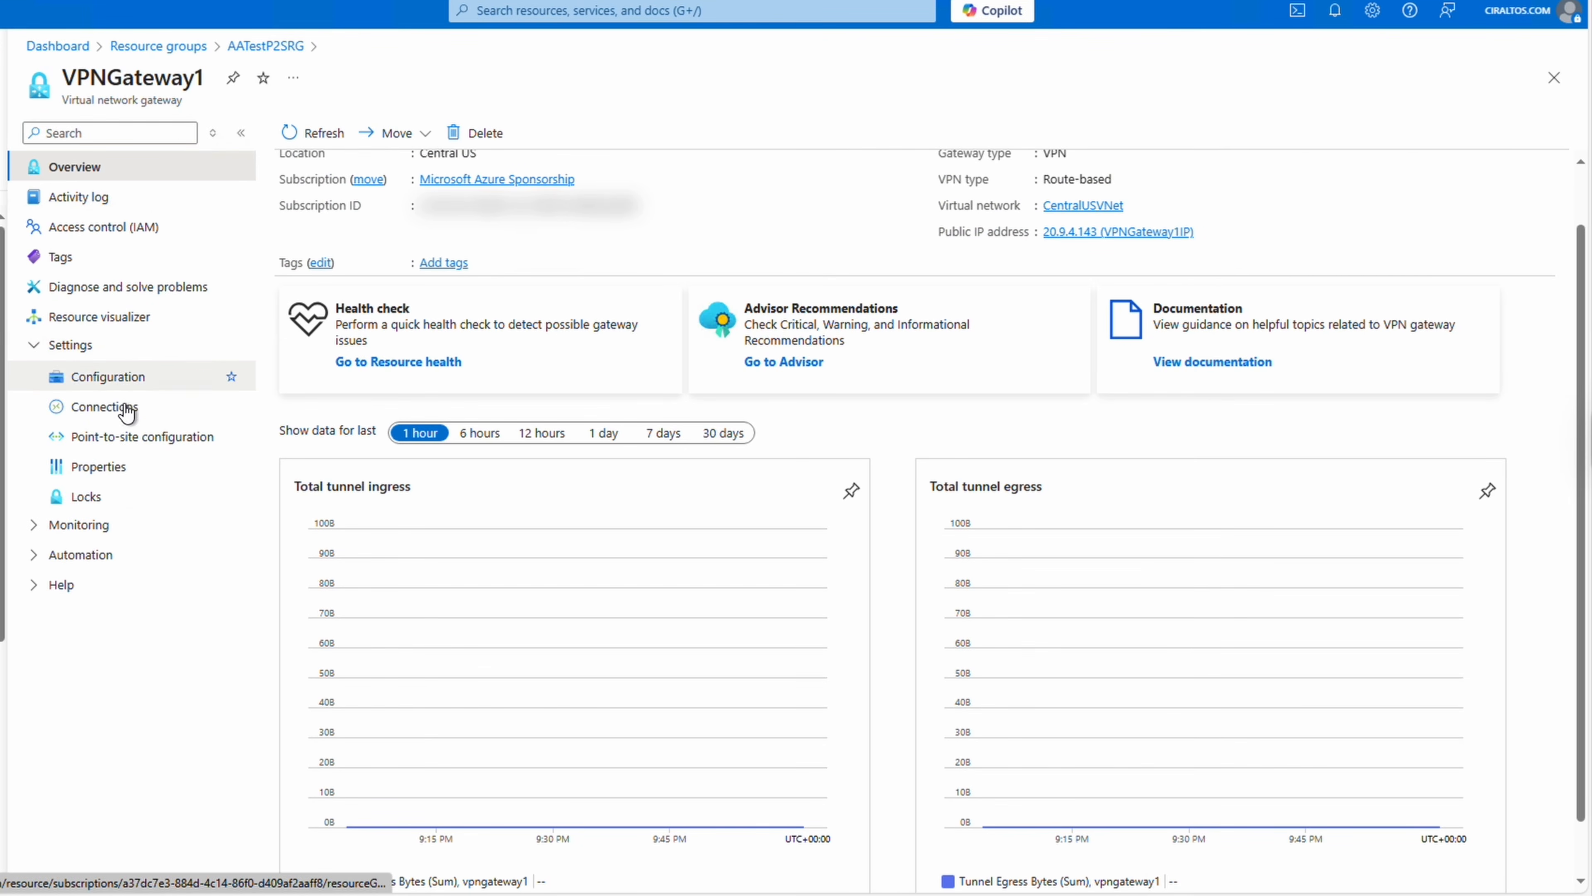
left_click(125, 437)
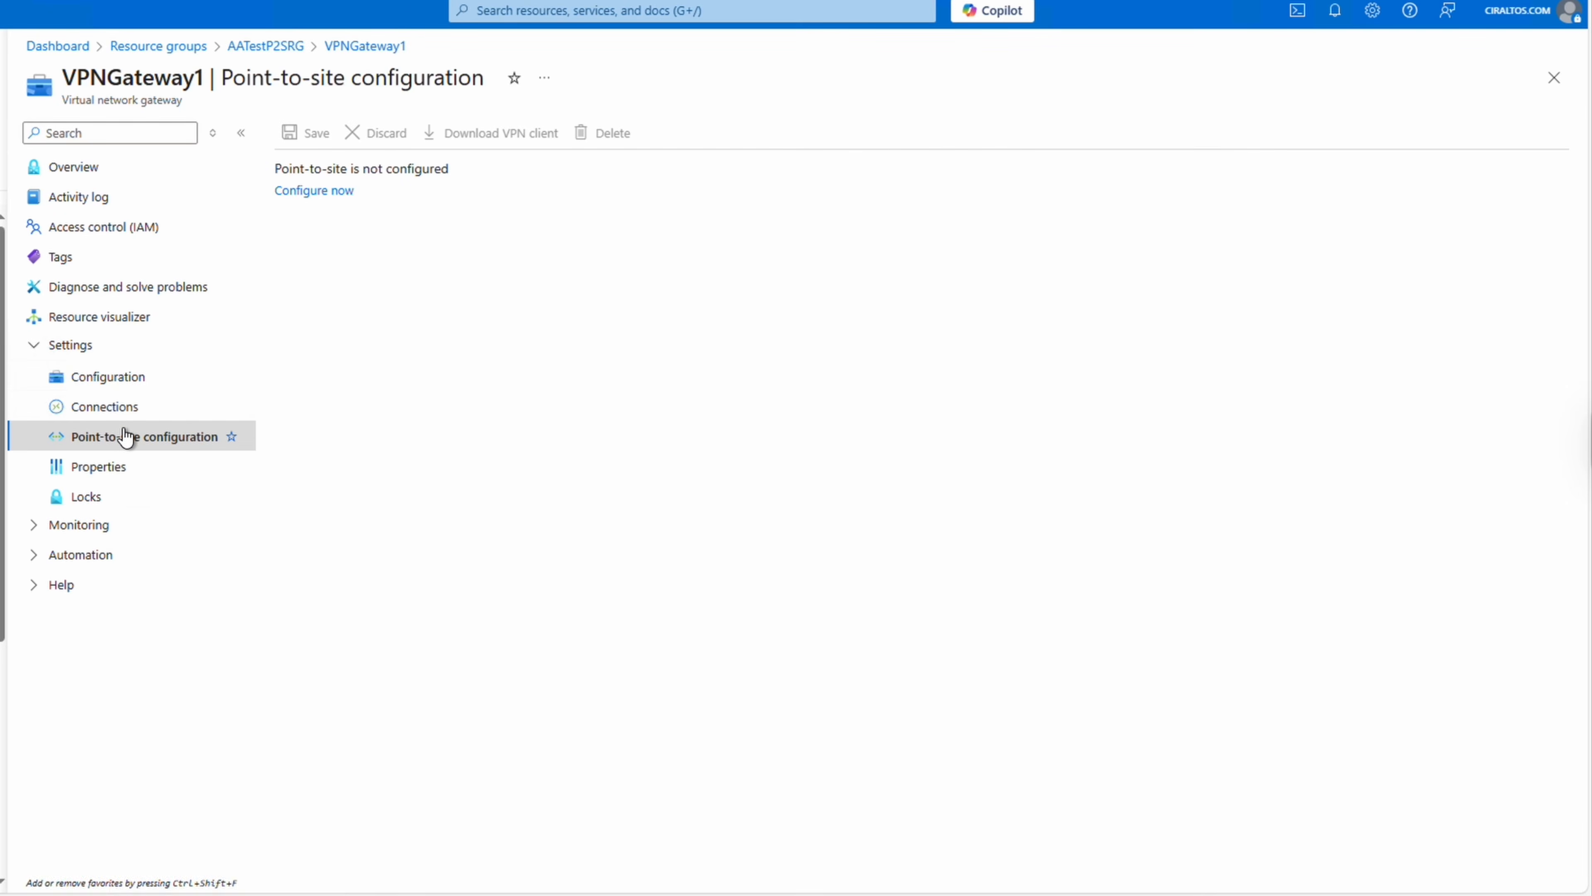
left_click(344, 191)
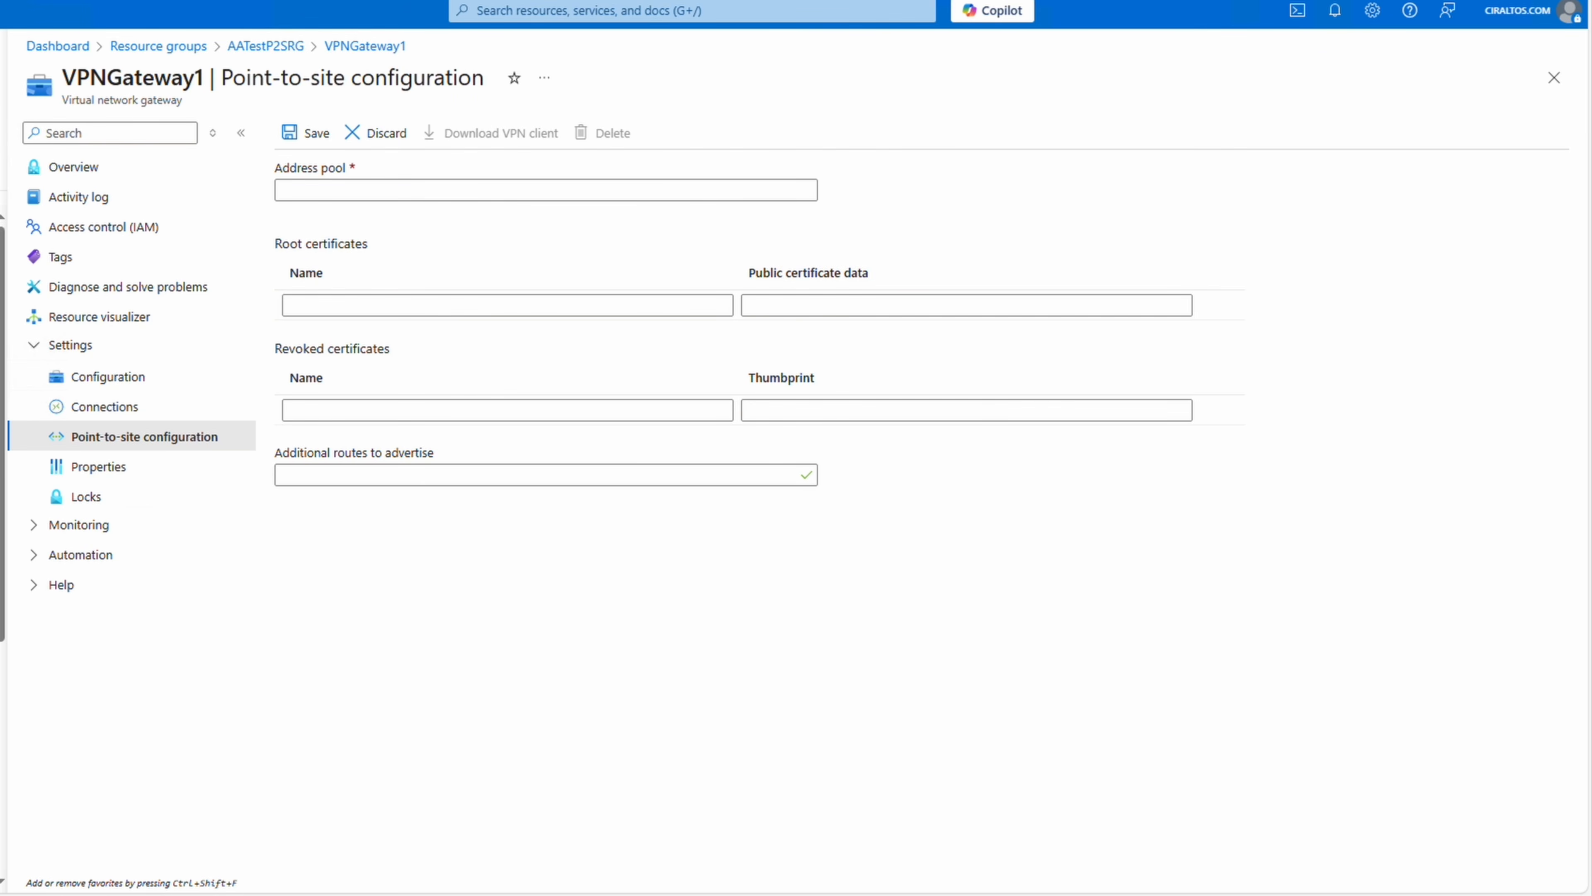
left_click(504, 190)
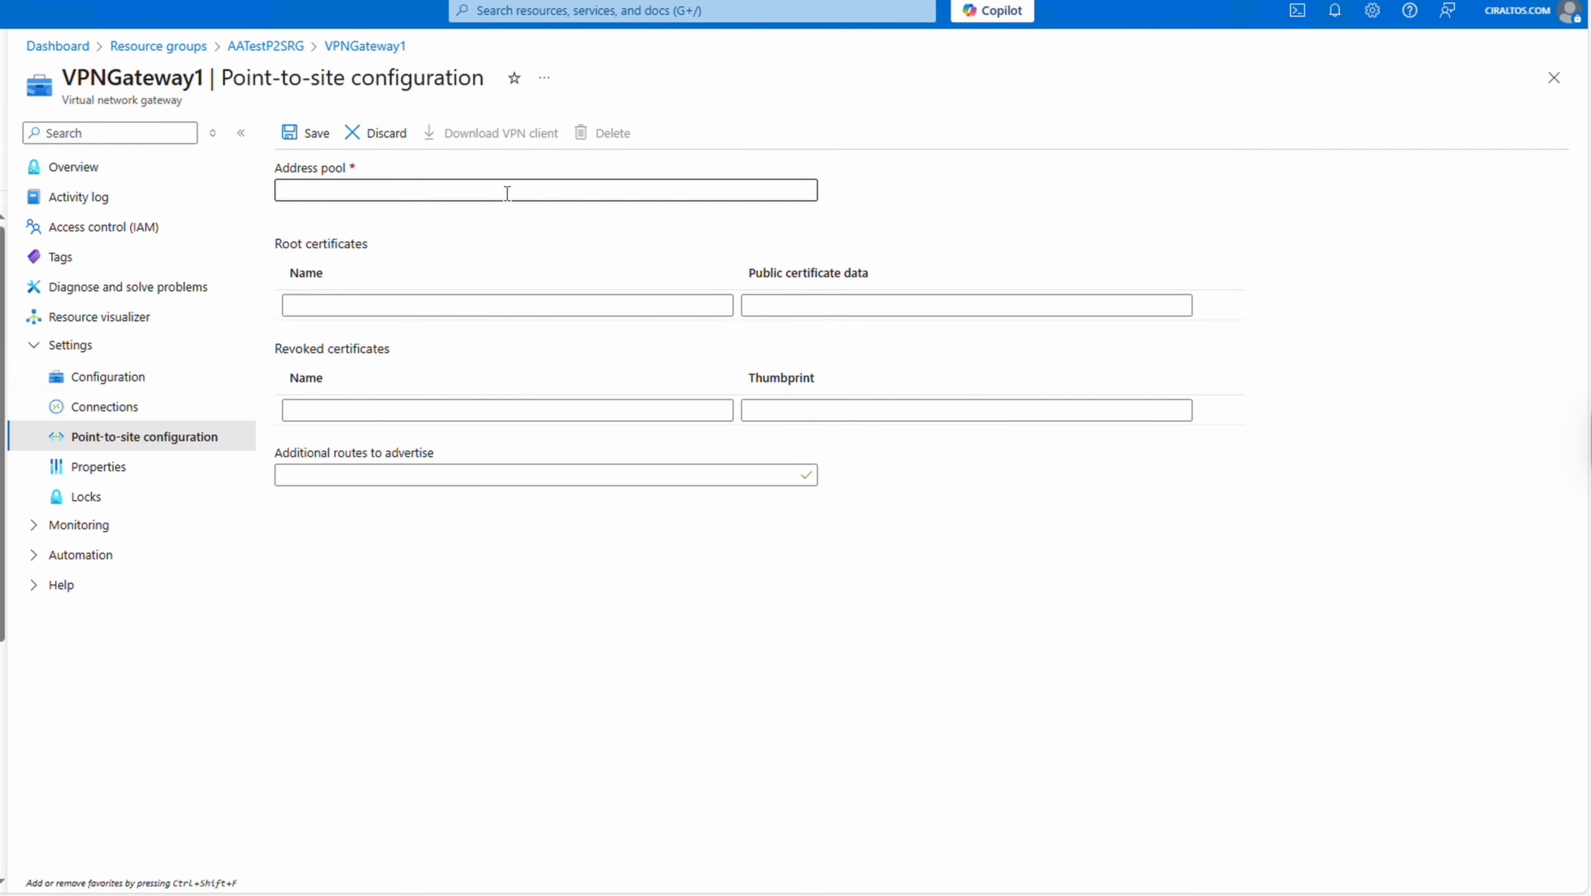
Enter address pool 172.20.0.0/24 and paste P2SRootCert's public certificate data from Notepad.
key("ctrl+v")
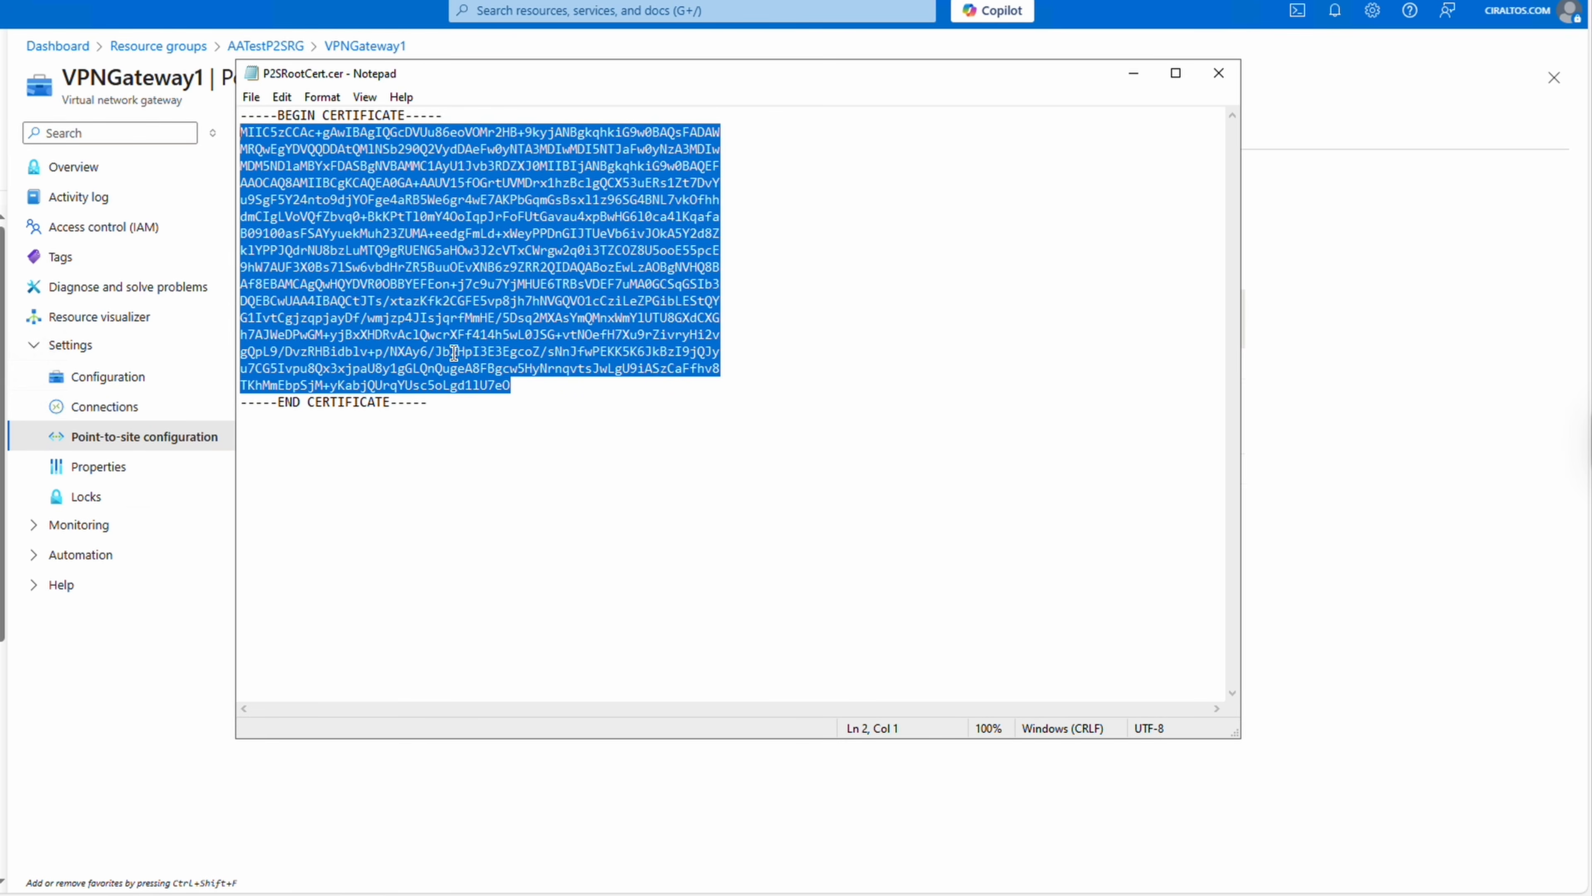
right_click(454, 352)
left_click(505, 408)
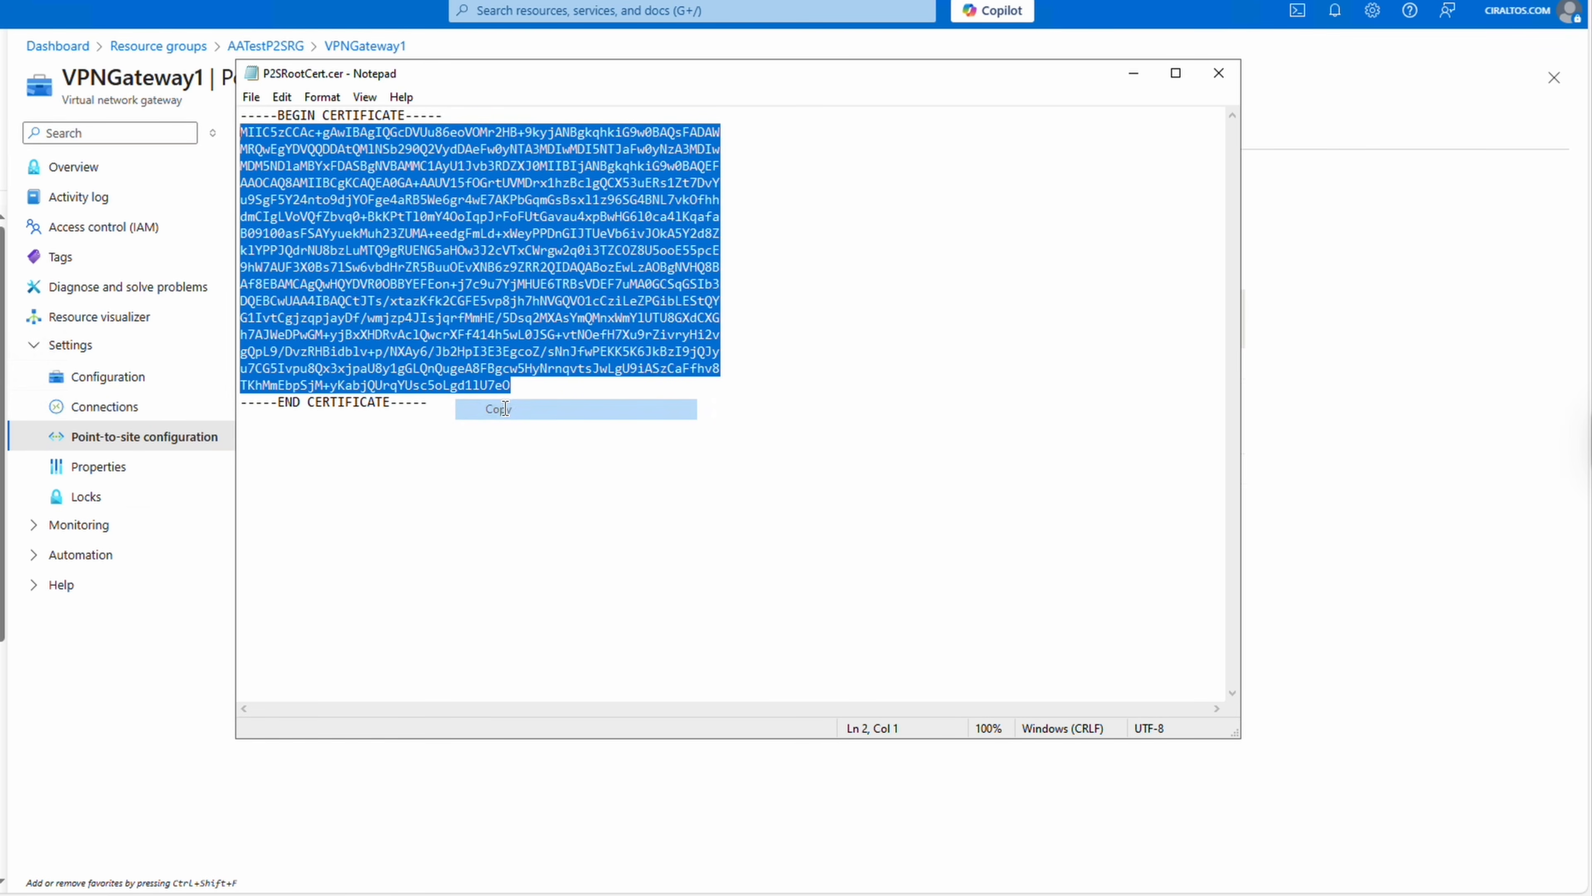
left_click(197, 571)
right_click(861, 302)
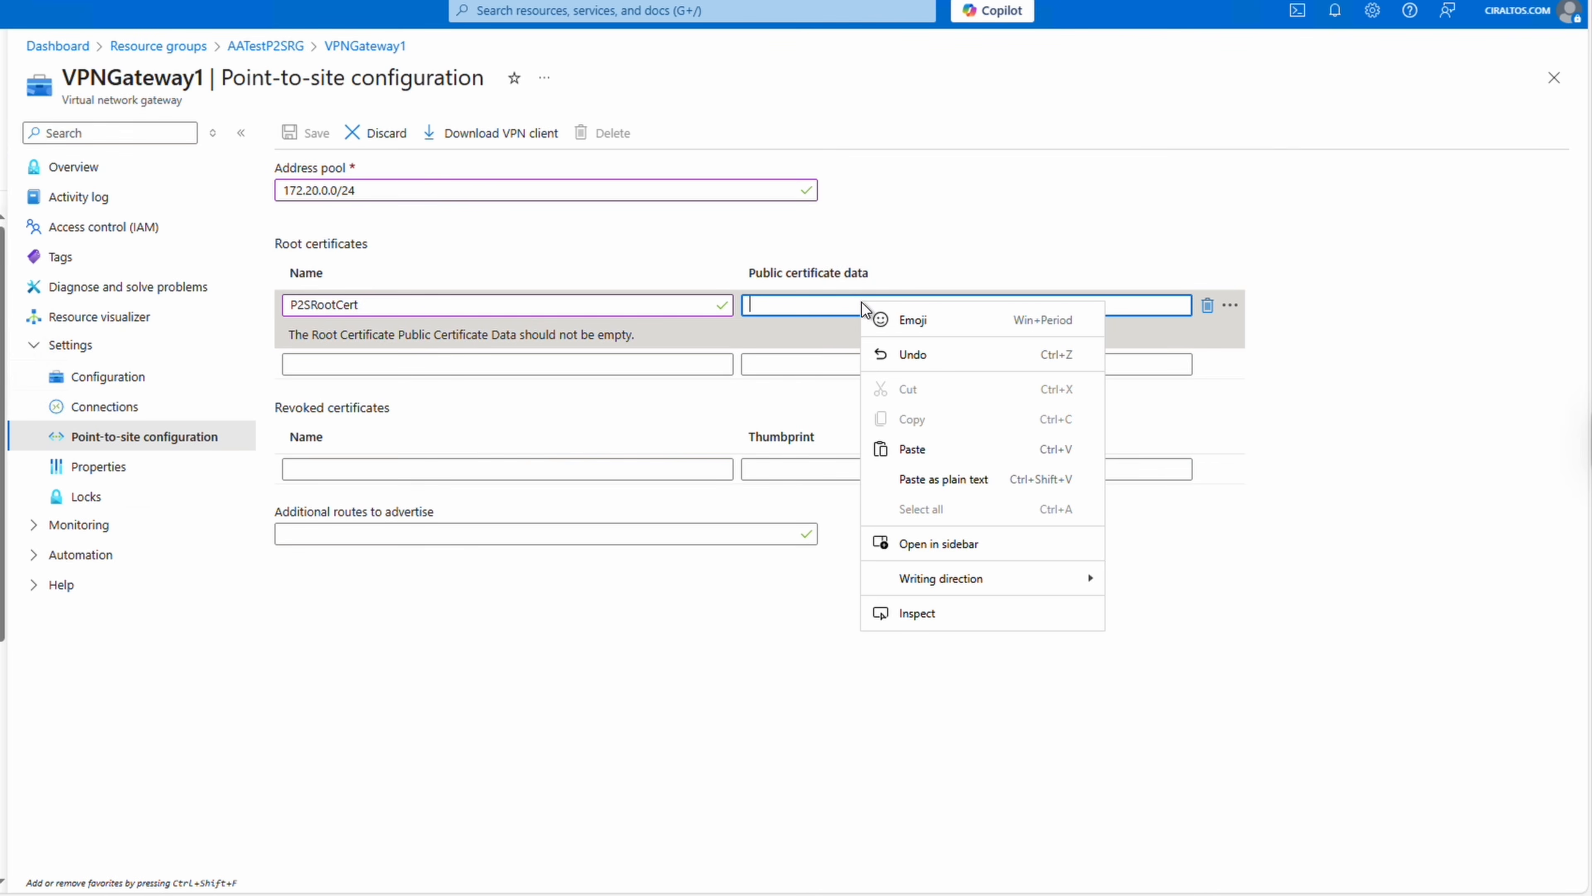
left_click(912, 449)
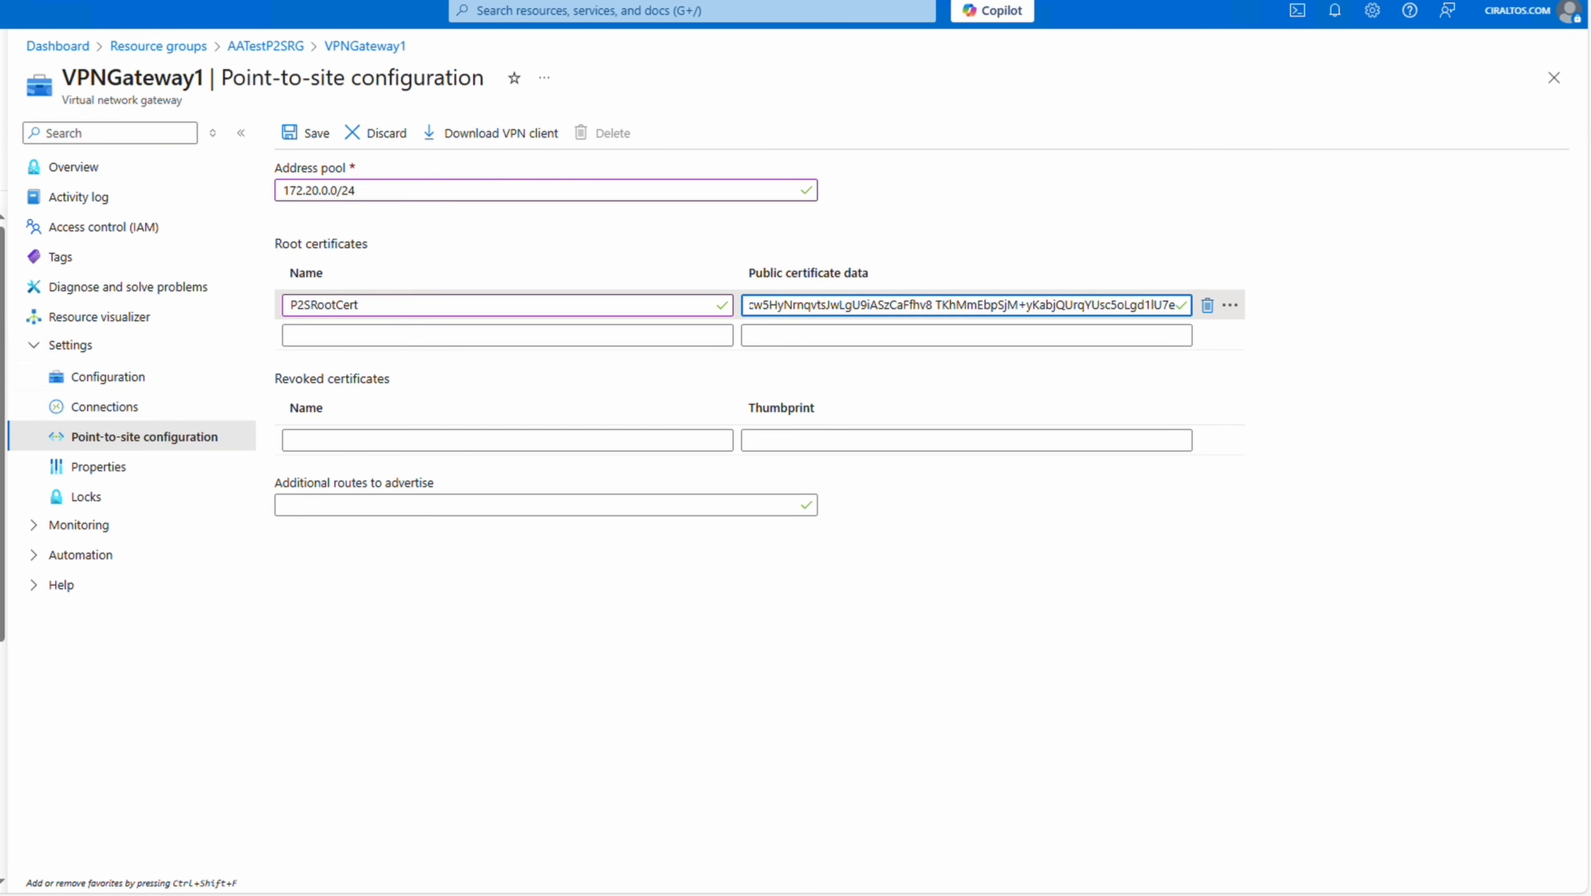
Save the point-to-site settings and download VPNGateway1.zip to Downloads.
left_click(313, 133)
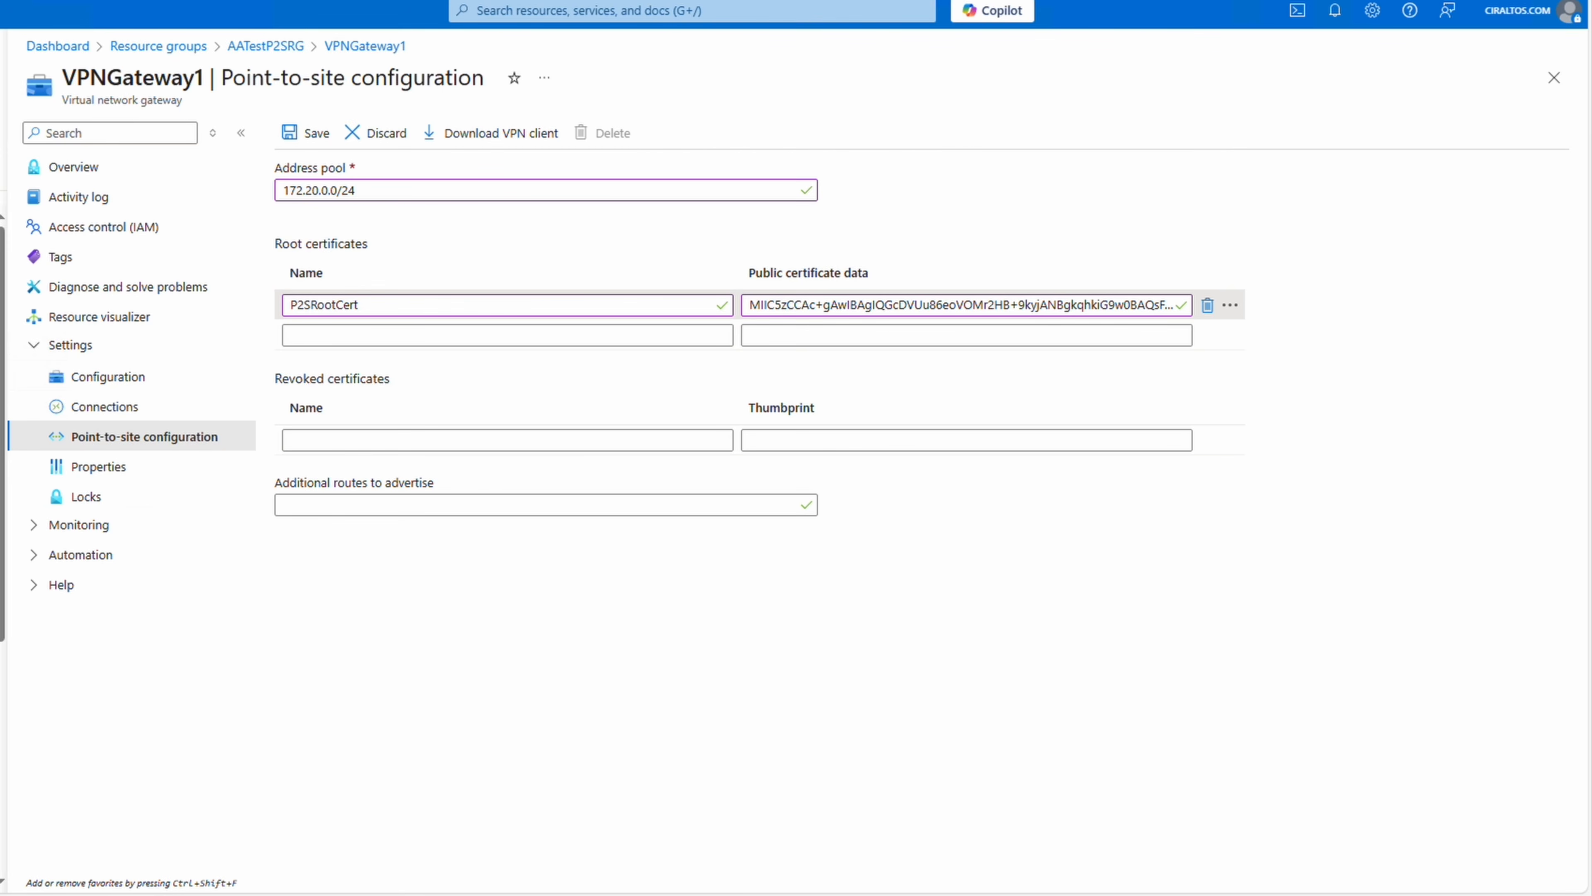
left_click(519, 139)
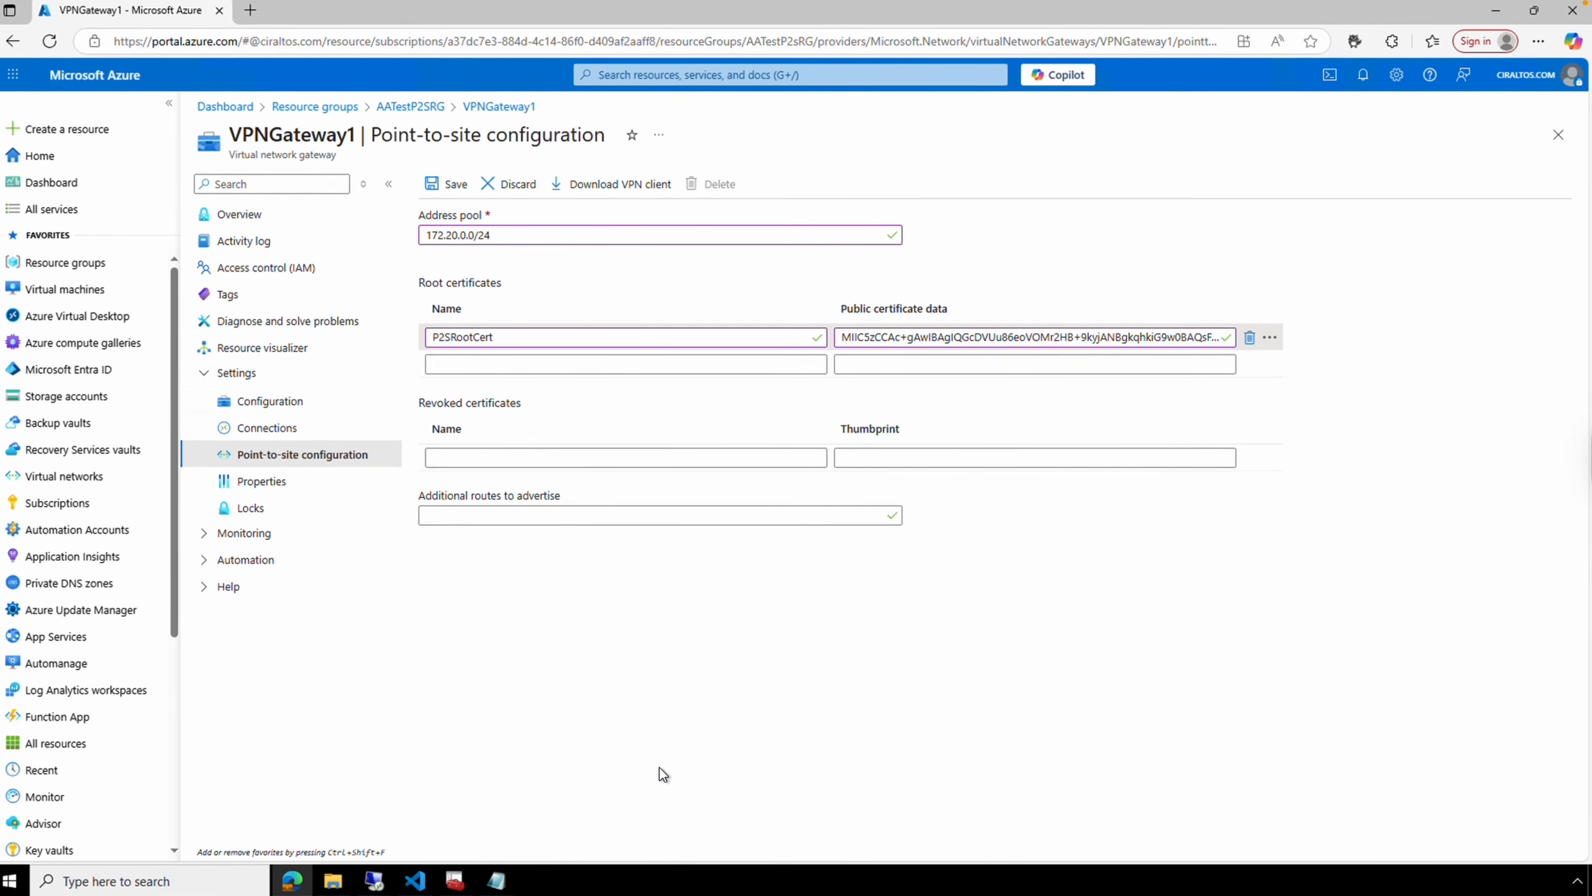
left_click(332, 881)
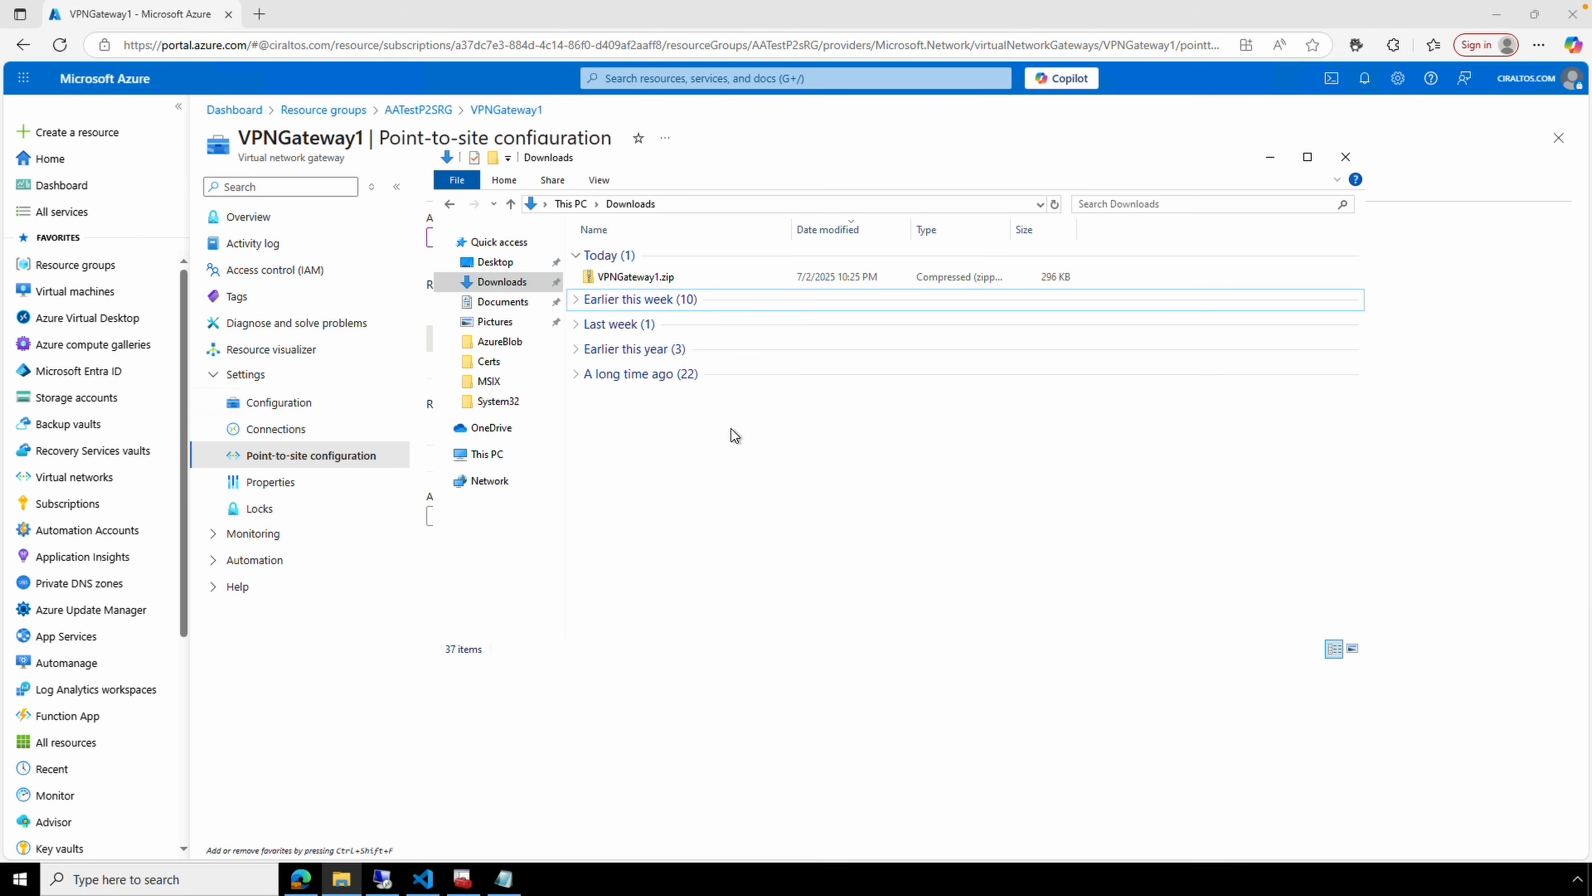
Copy VPNGateway1.zip into the remote PC's Downloads folder.
right_click(654, 279)
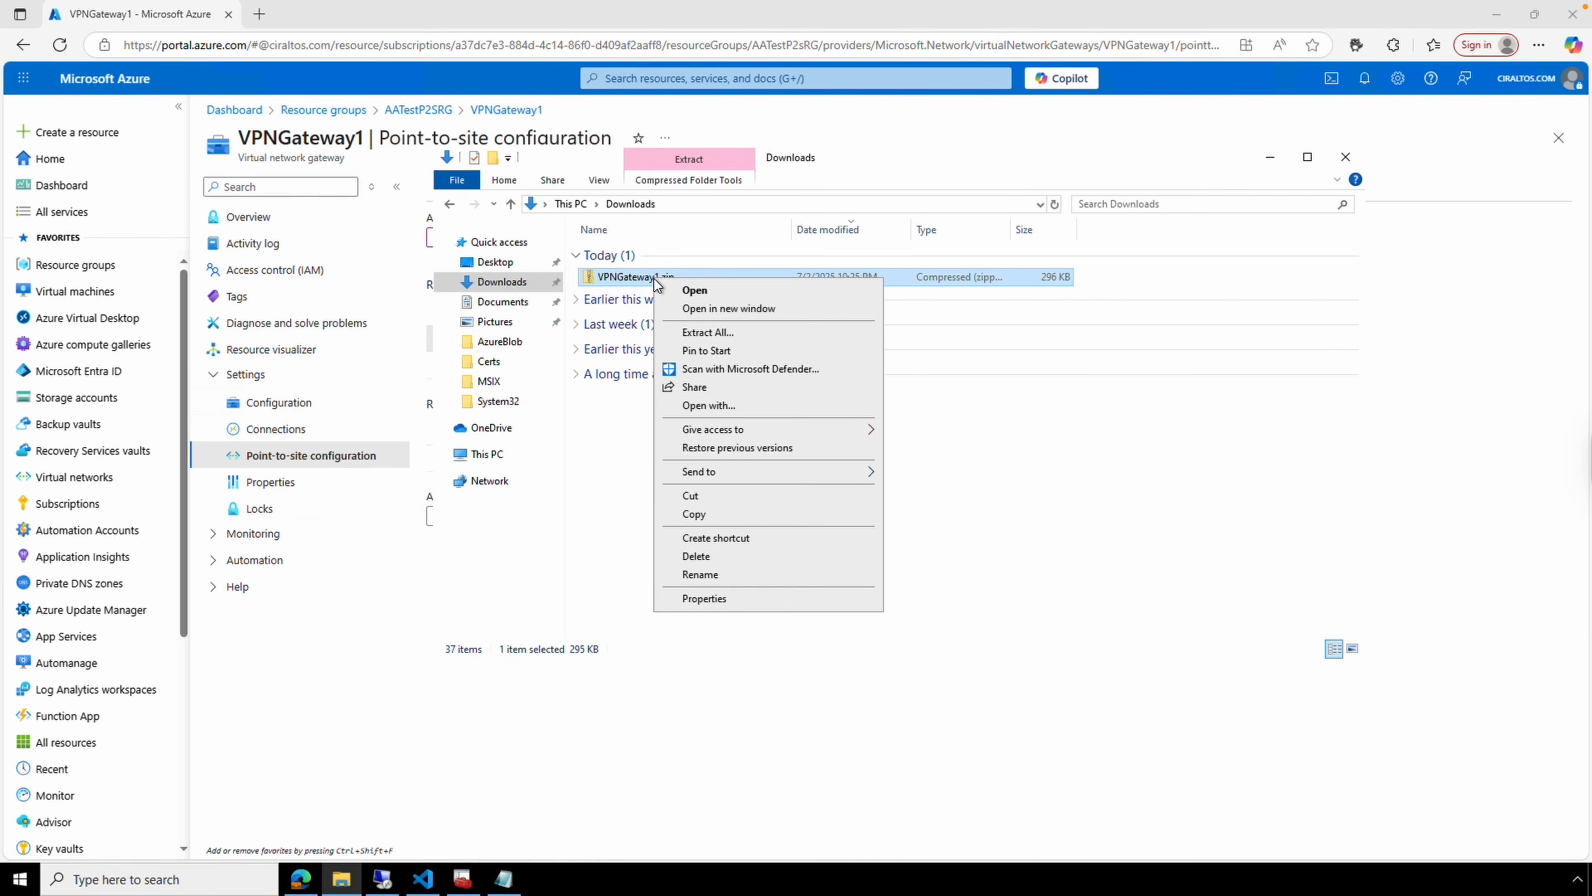
left_click(716, 511)
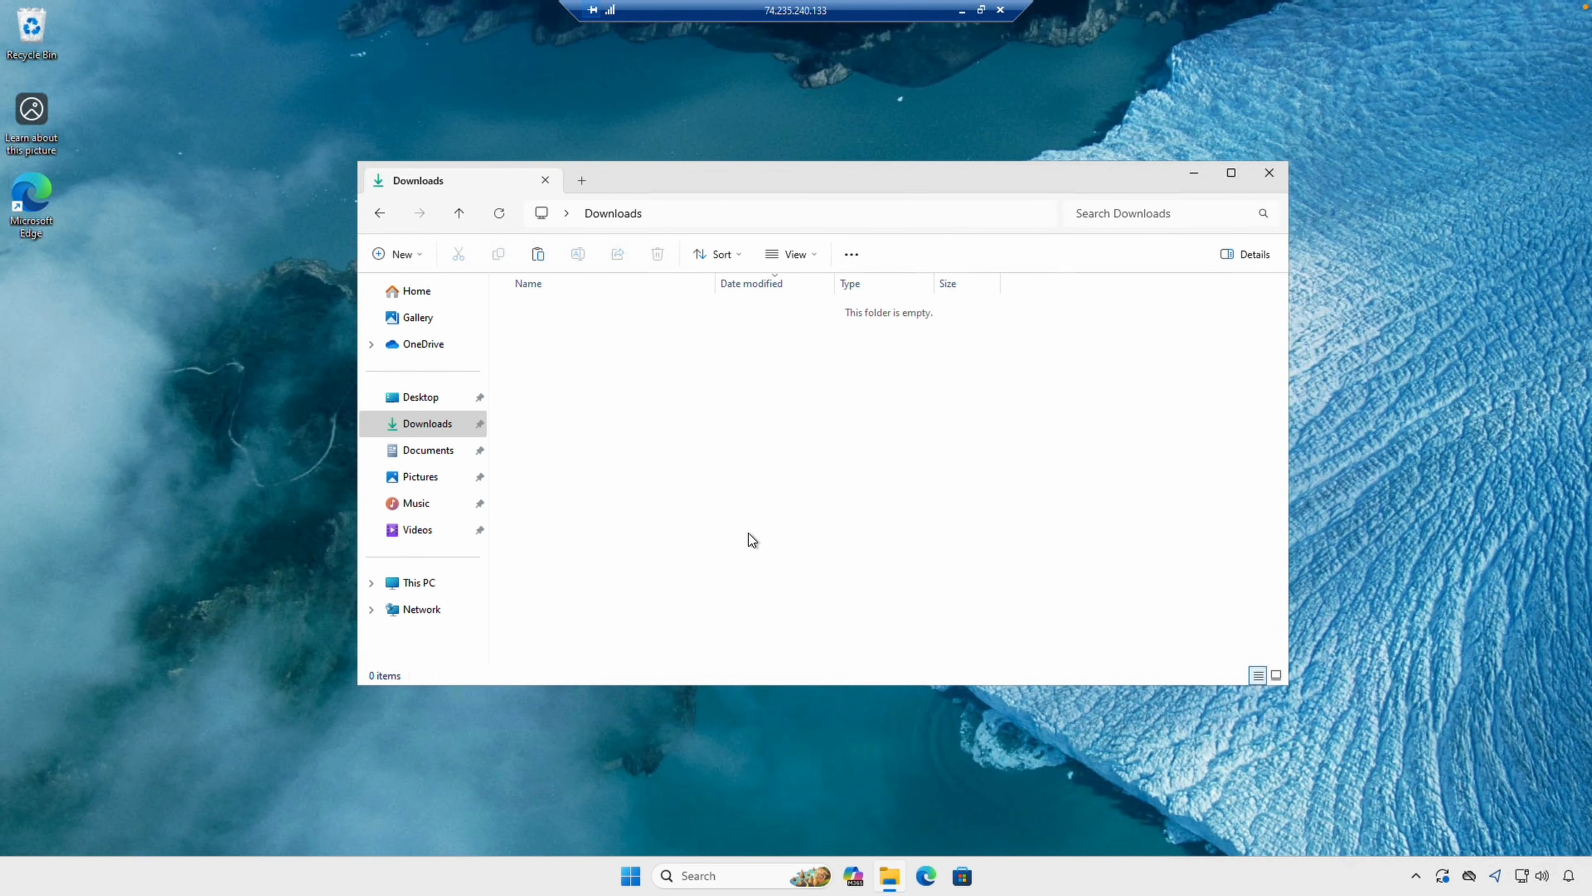
right_click(642, 404)
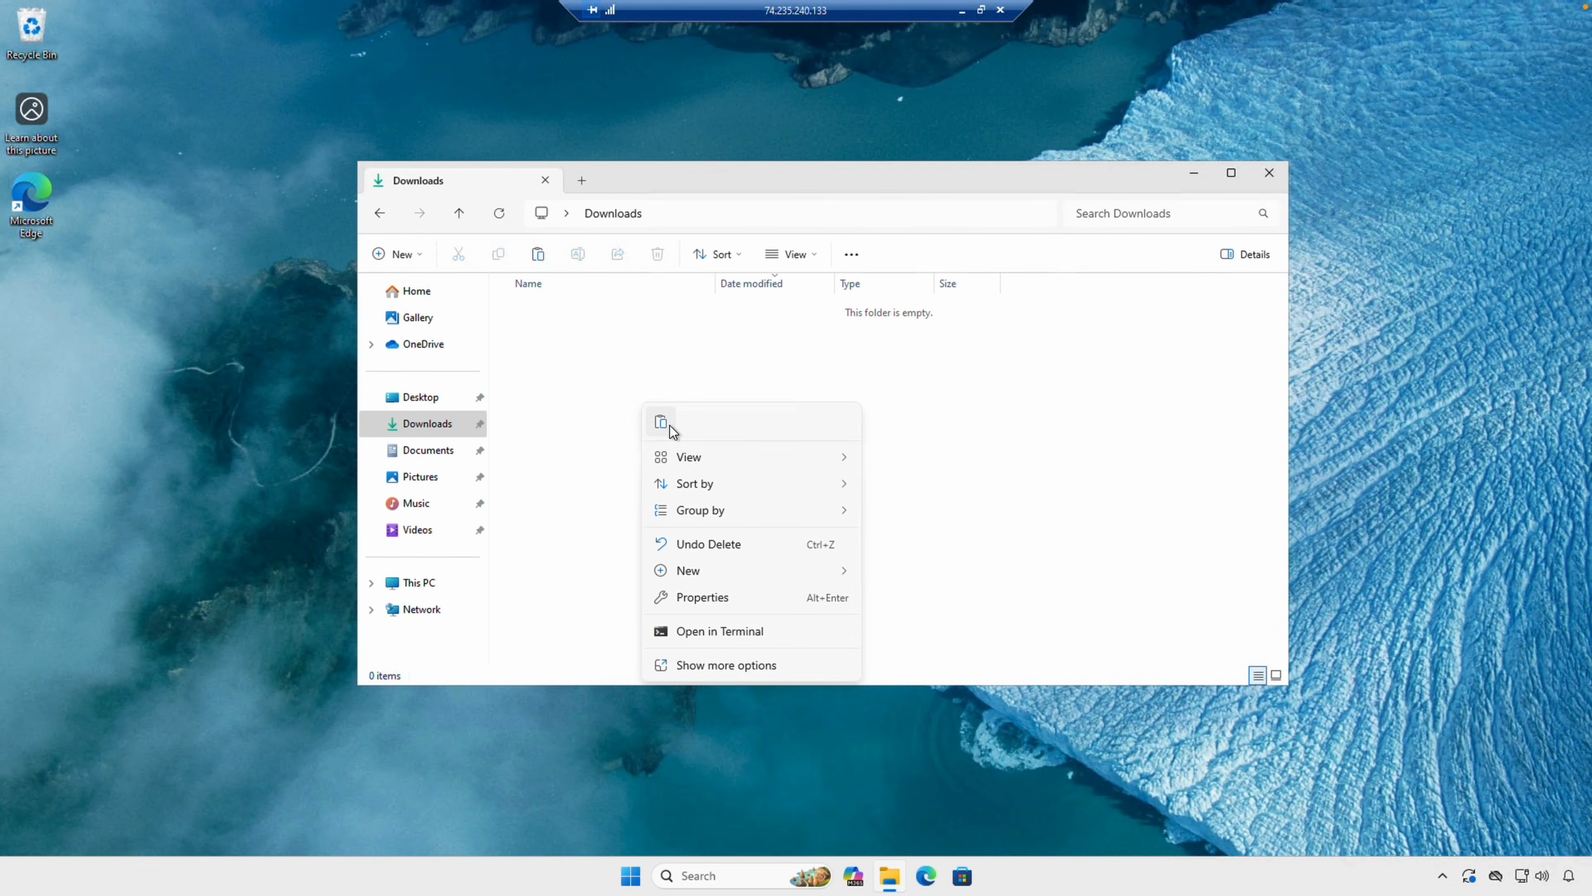
left_click(666, 423)
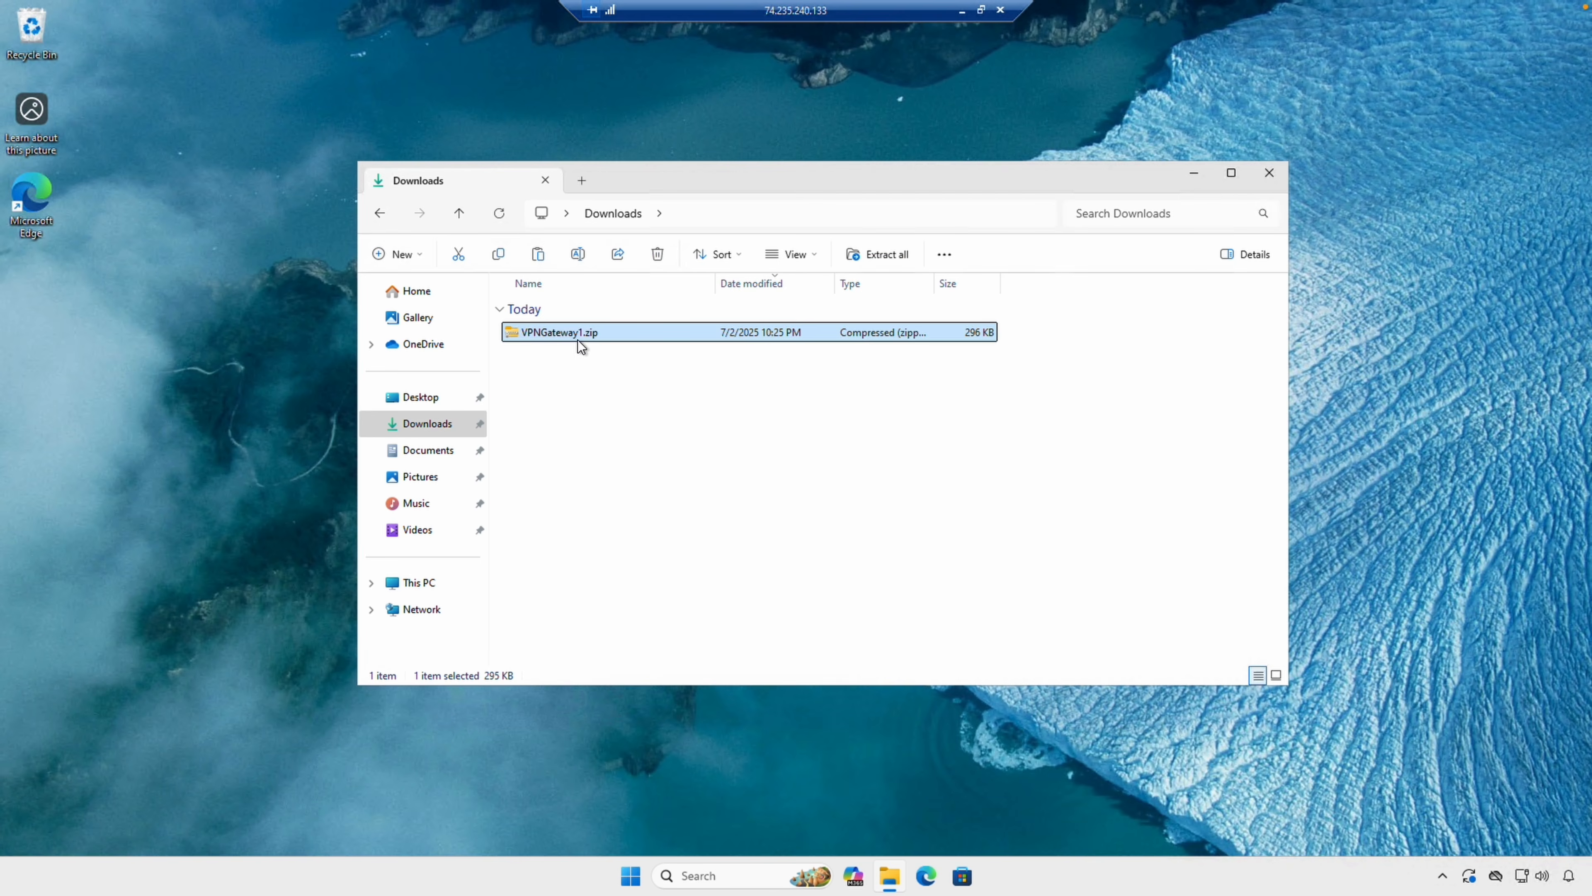
Extract the zip into a VPNGateway1 folder and open it.
right_click(577, 340)
left_click(652, 525)
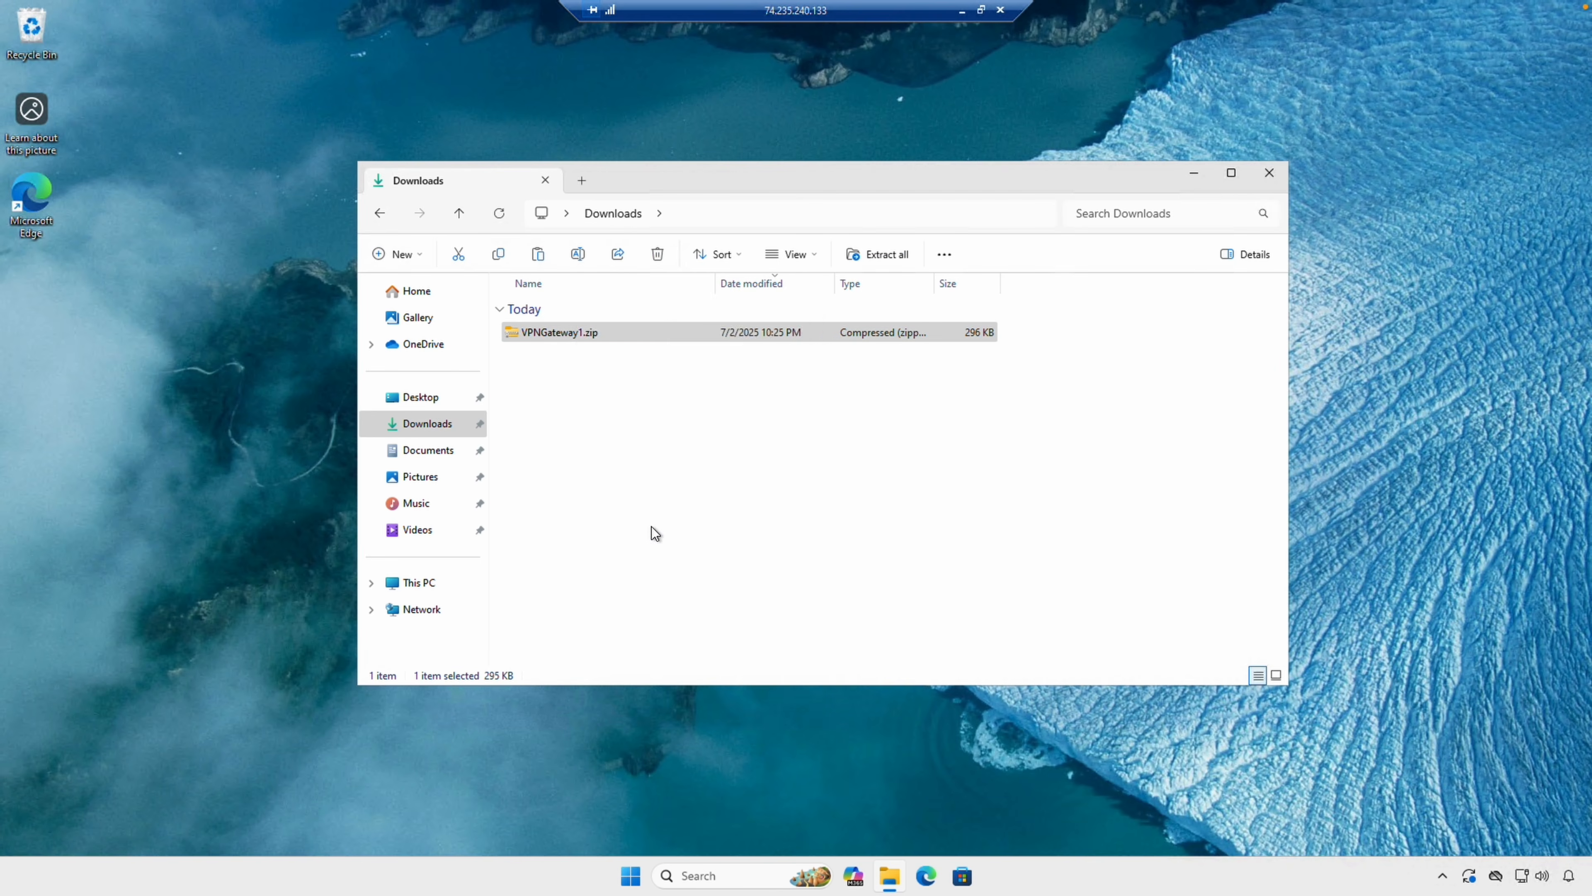
left_click(944, 597)
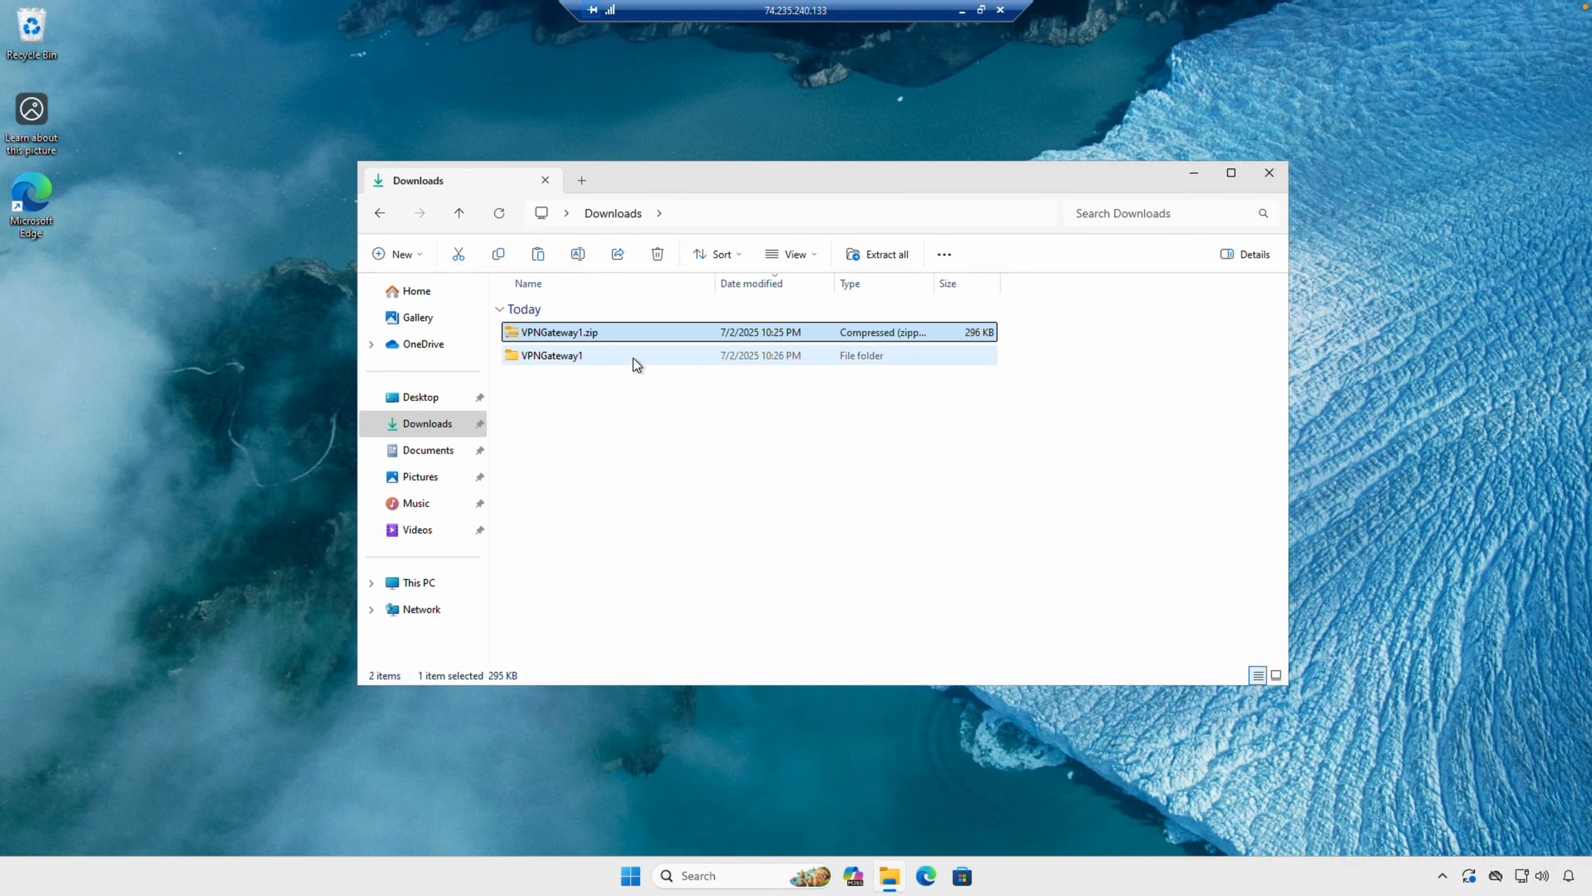
double_click(632, 359)
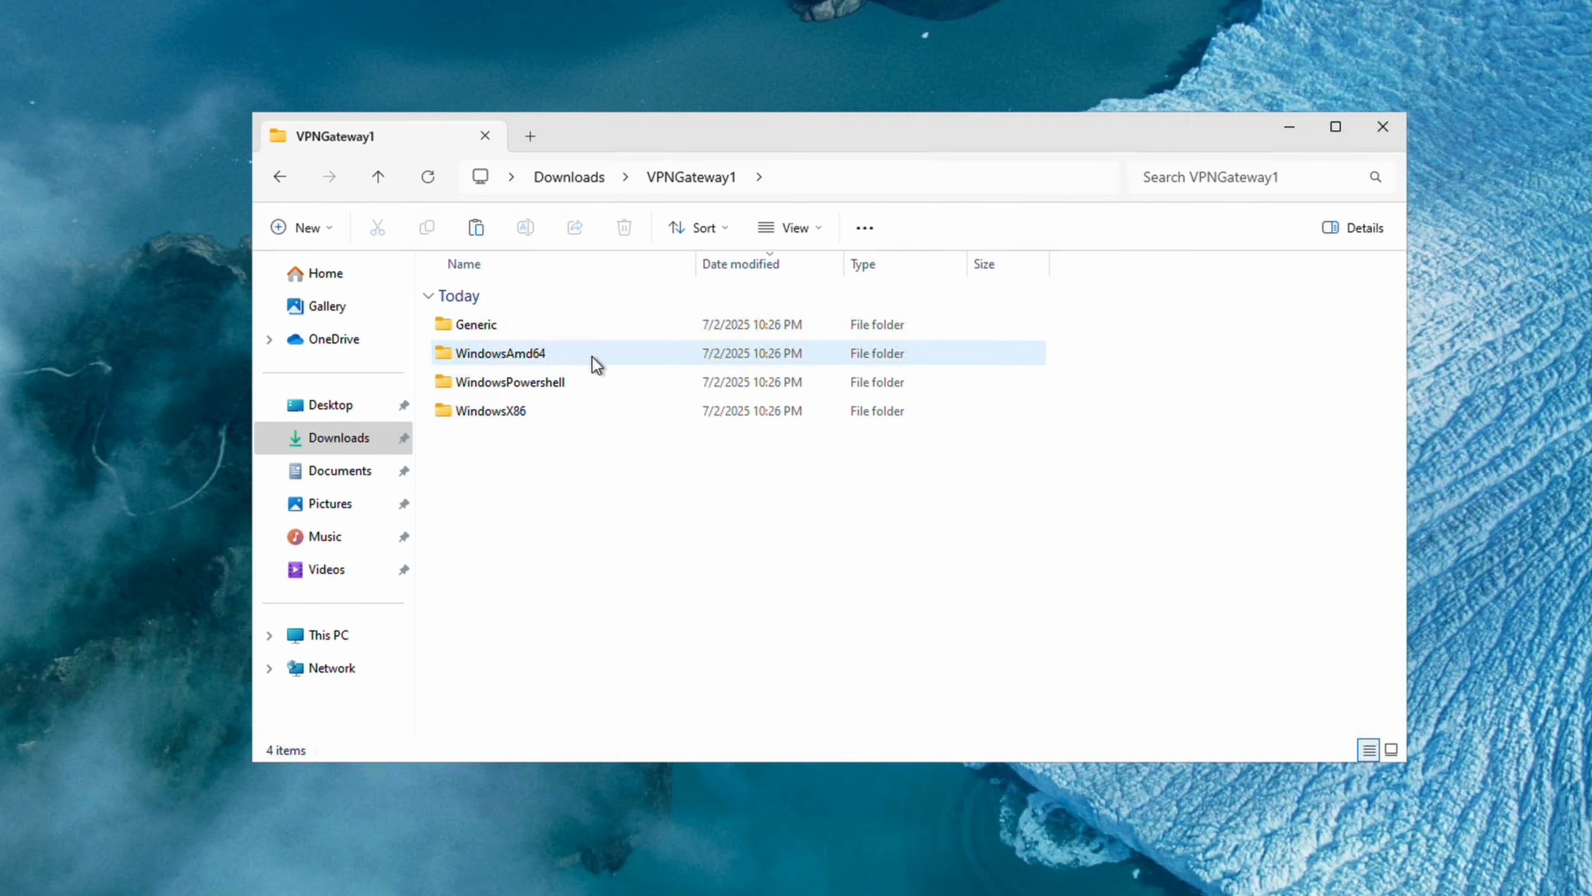
Review Generic\VpnSettings.xml: SSTP, EAPTLS, routes 10.25.0.0/16 and 10.30.0.0/16, pool 172.20.0.0/24.
double_click(592, 326)
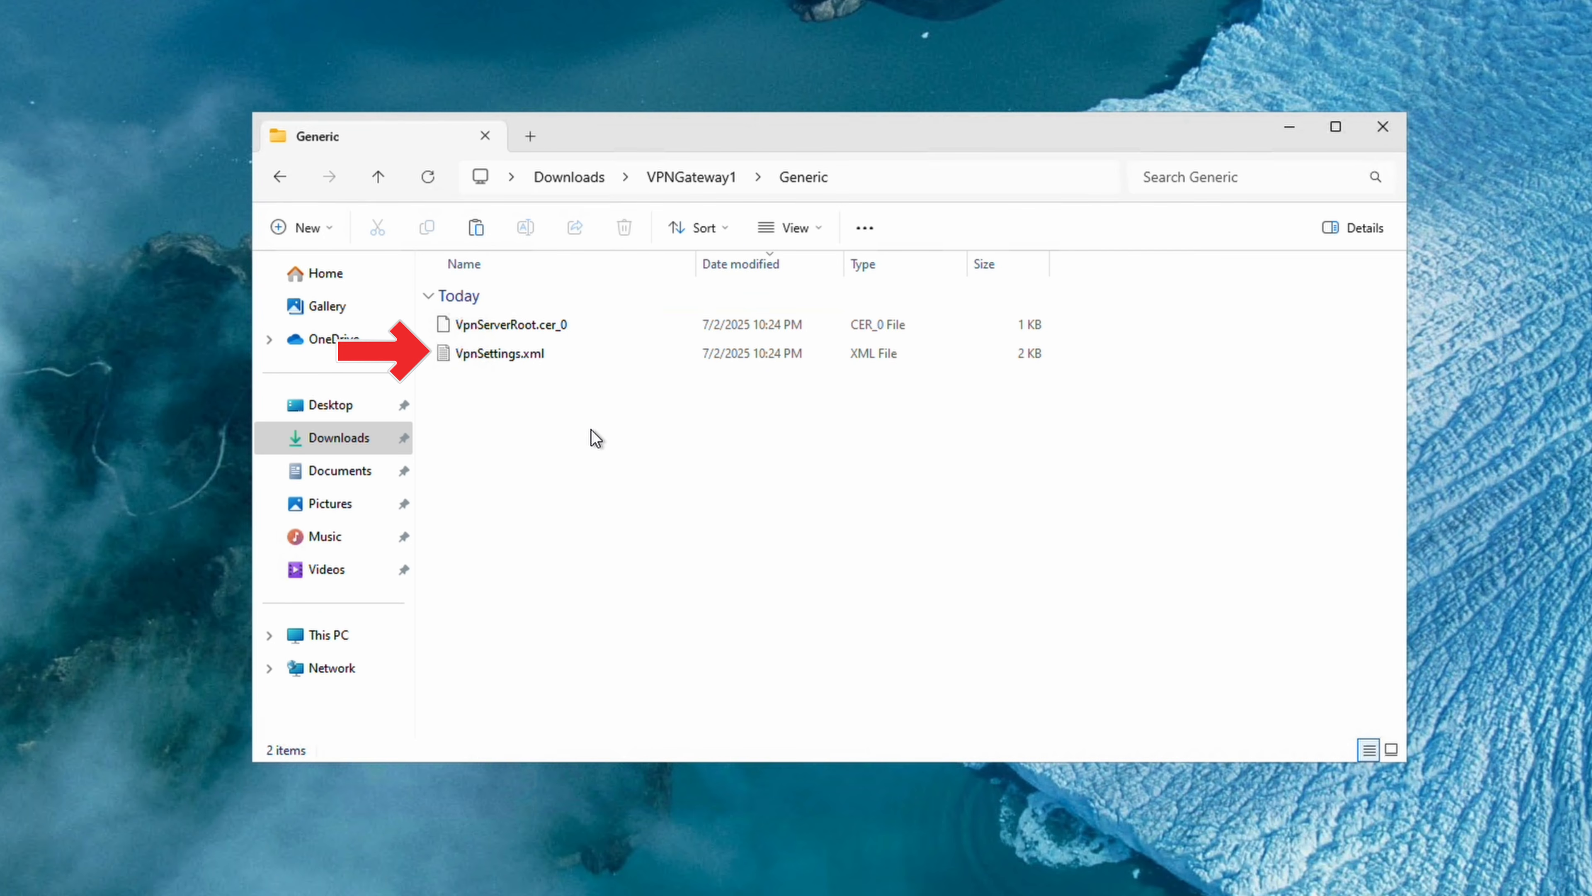
double_click(565, 356)
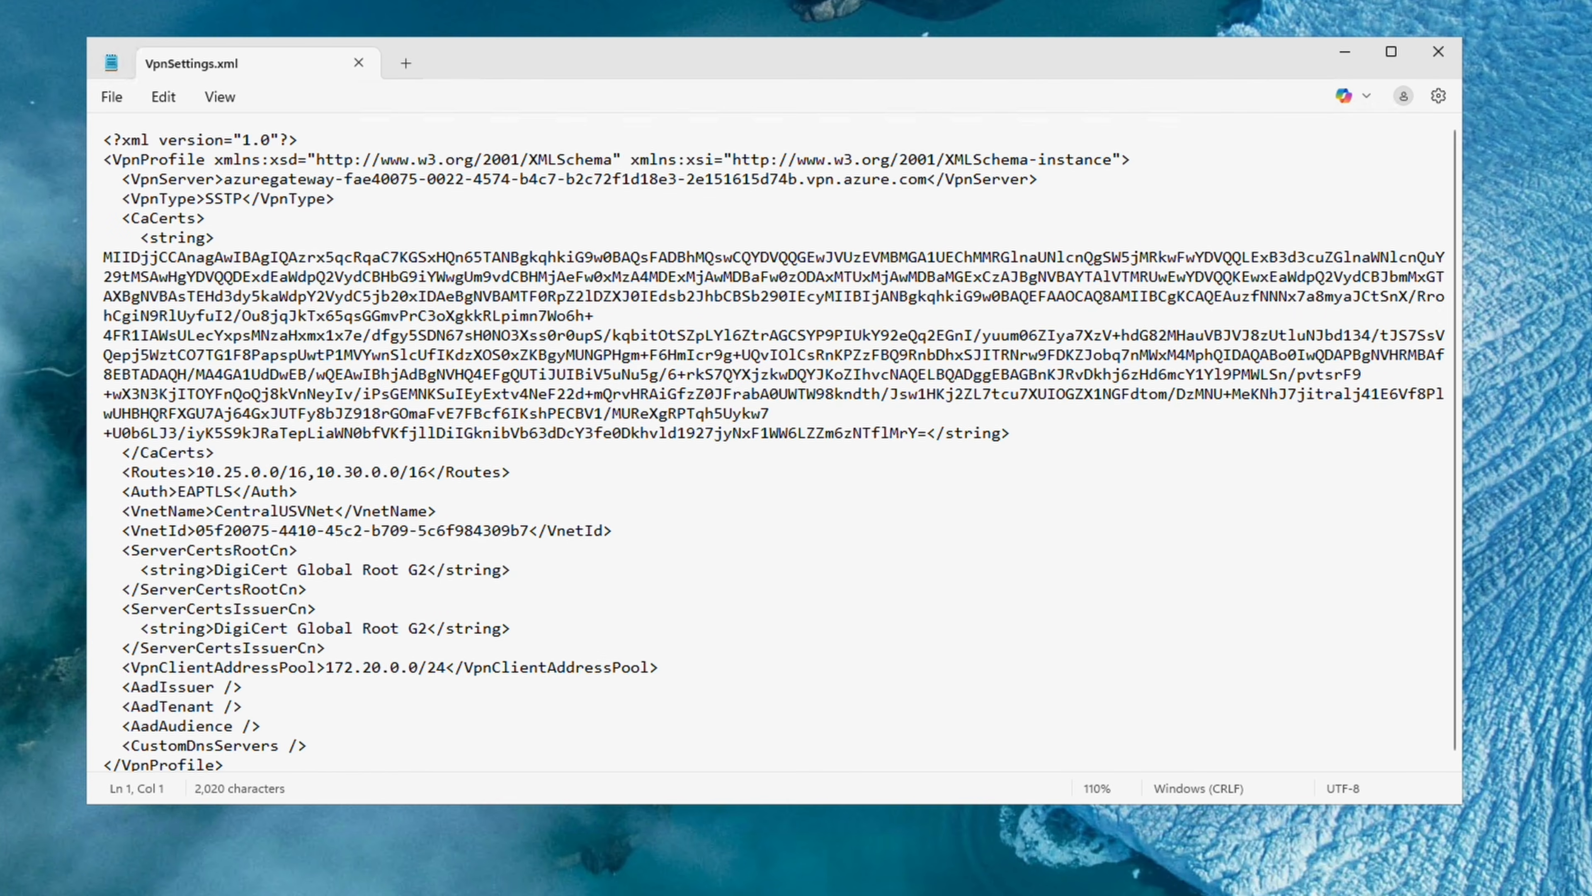
left_click(1436, 55)
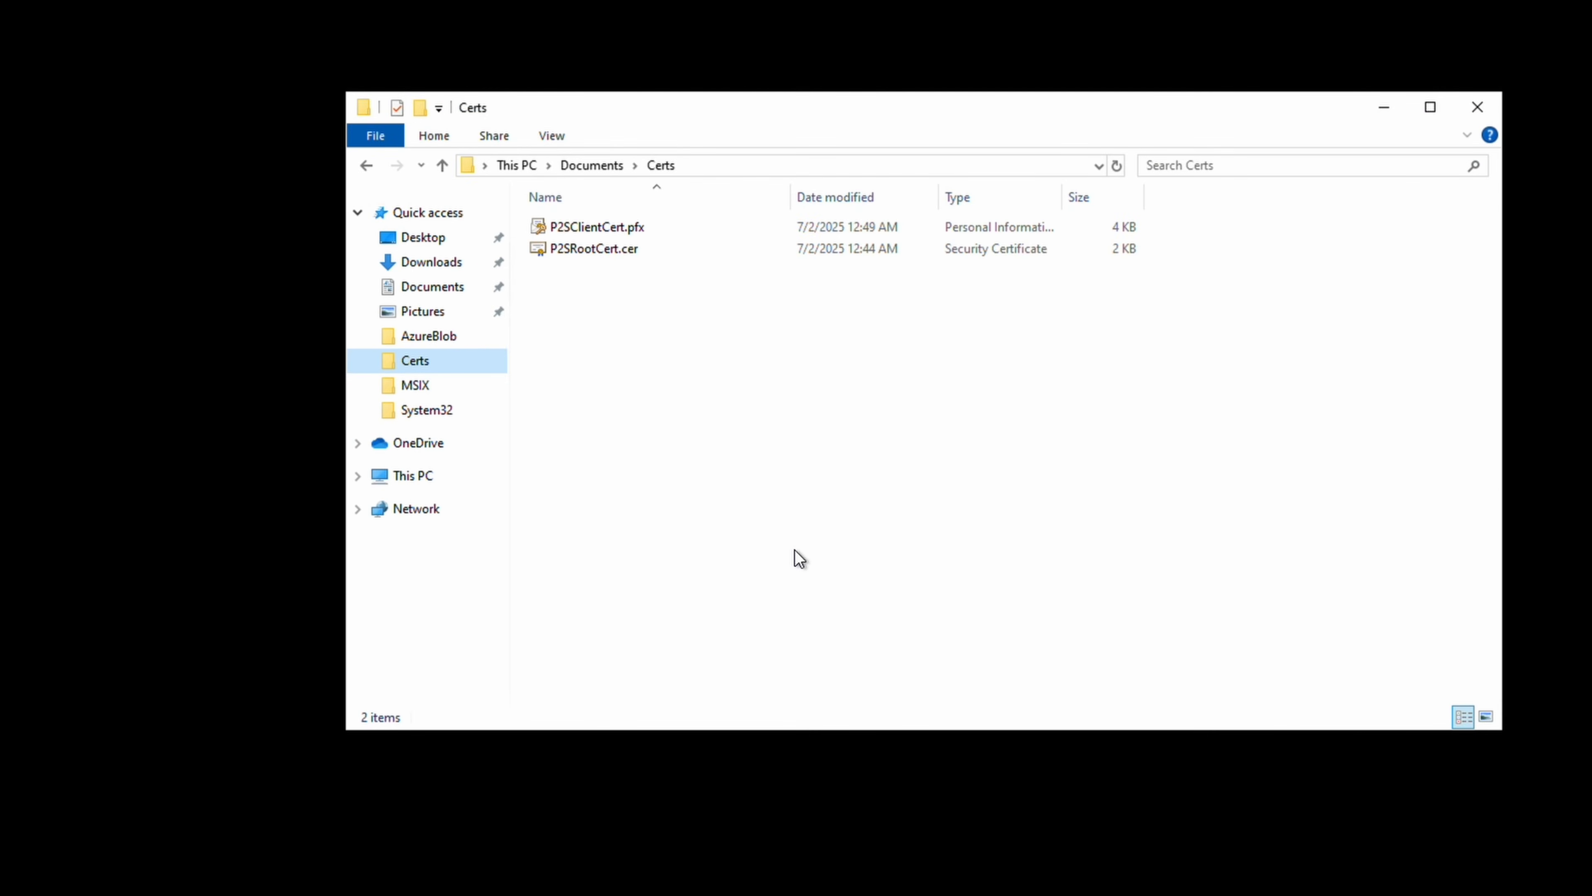
Copy P2SClientCert.pfx from Documents\Certs for pasting into the remote Downloads folder.
right_click(590, 224)
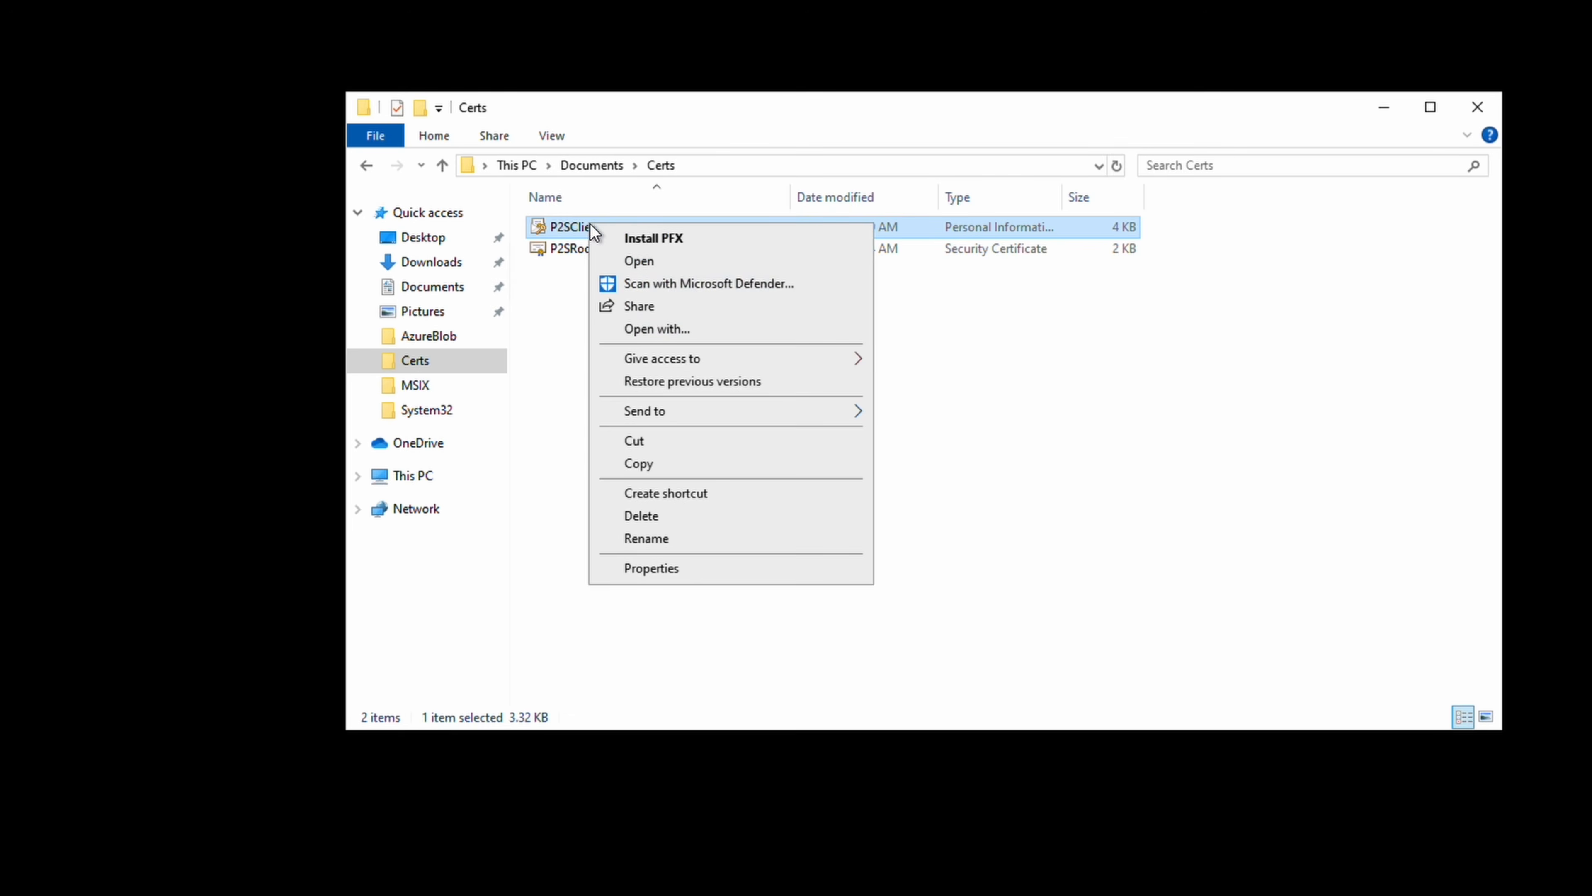
left_click(663, 469)
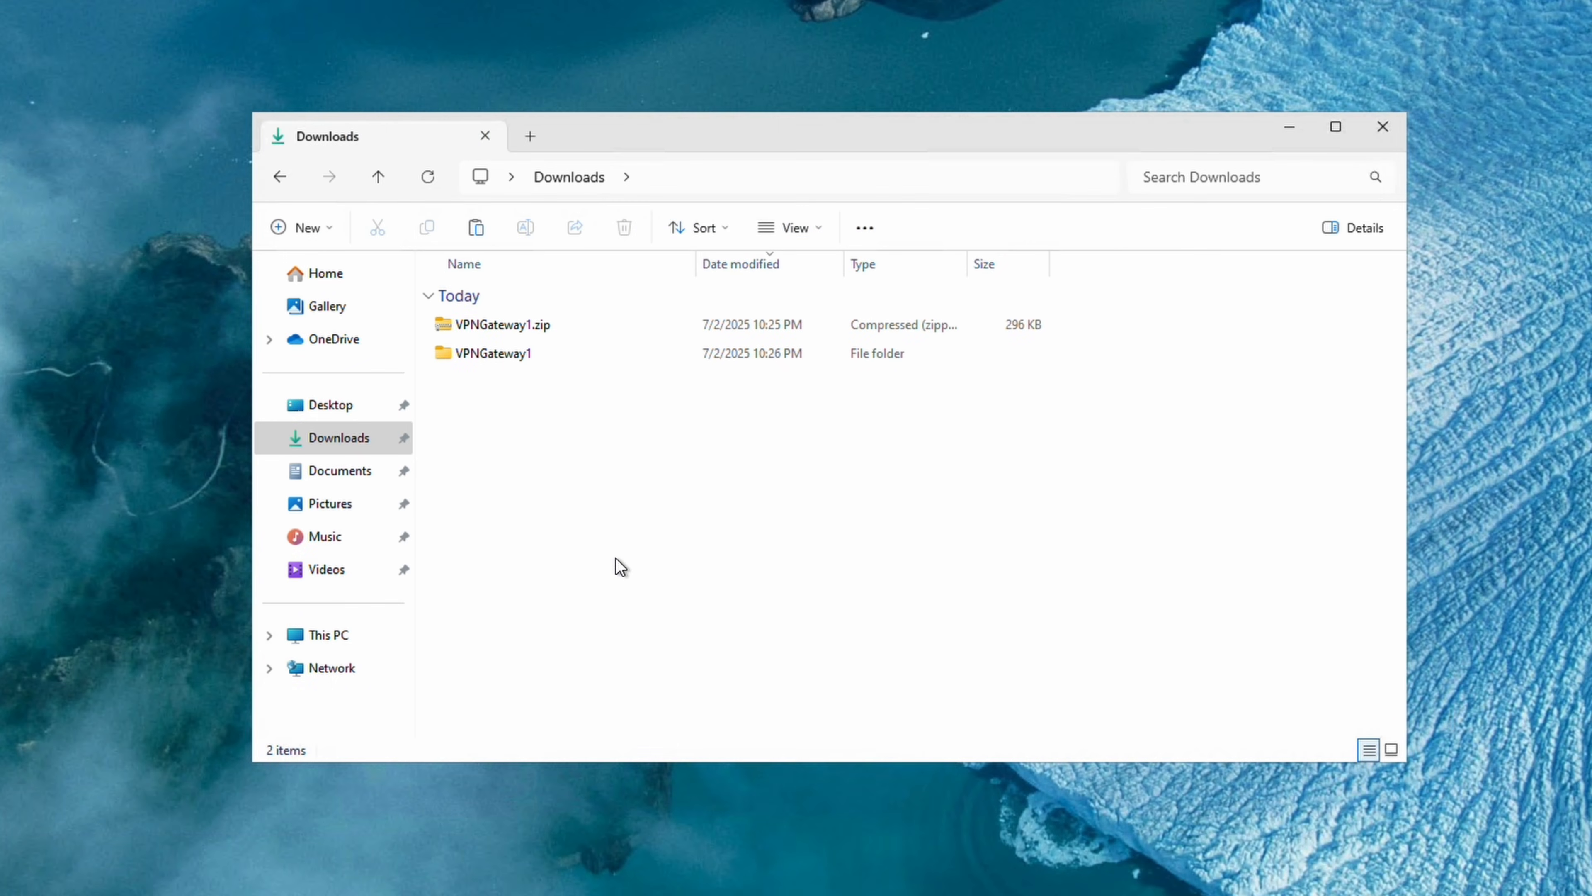
right_click(616, 558)
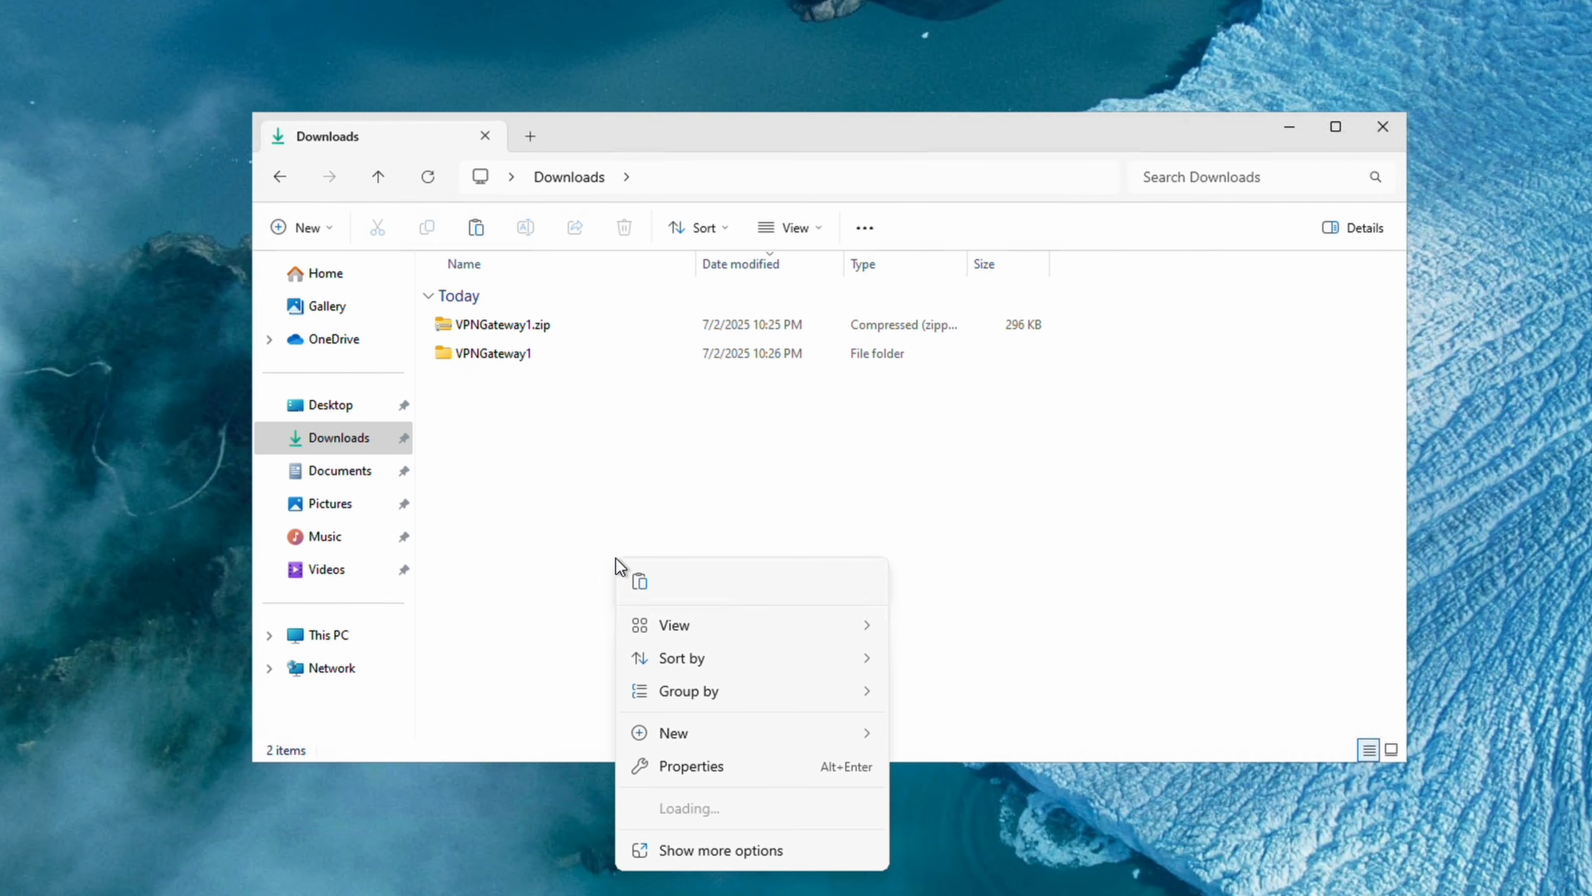
Paste P2SClientCert.pfx into remote Downloads, open it for import, and enter the key password.
left_click(631, 577)
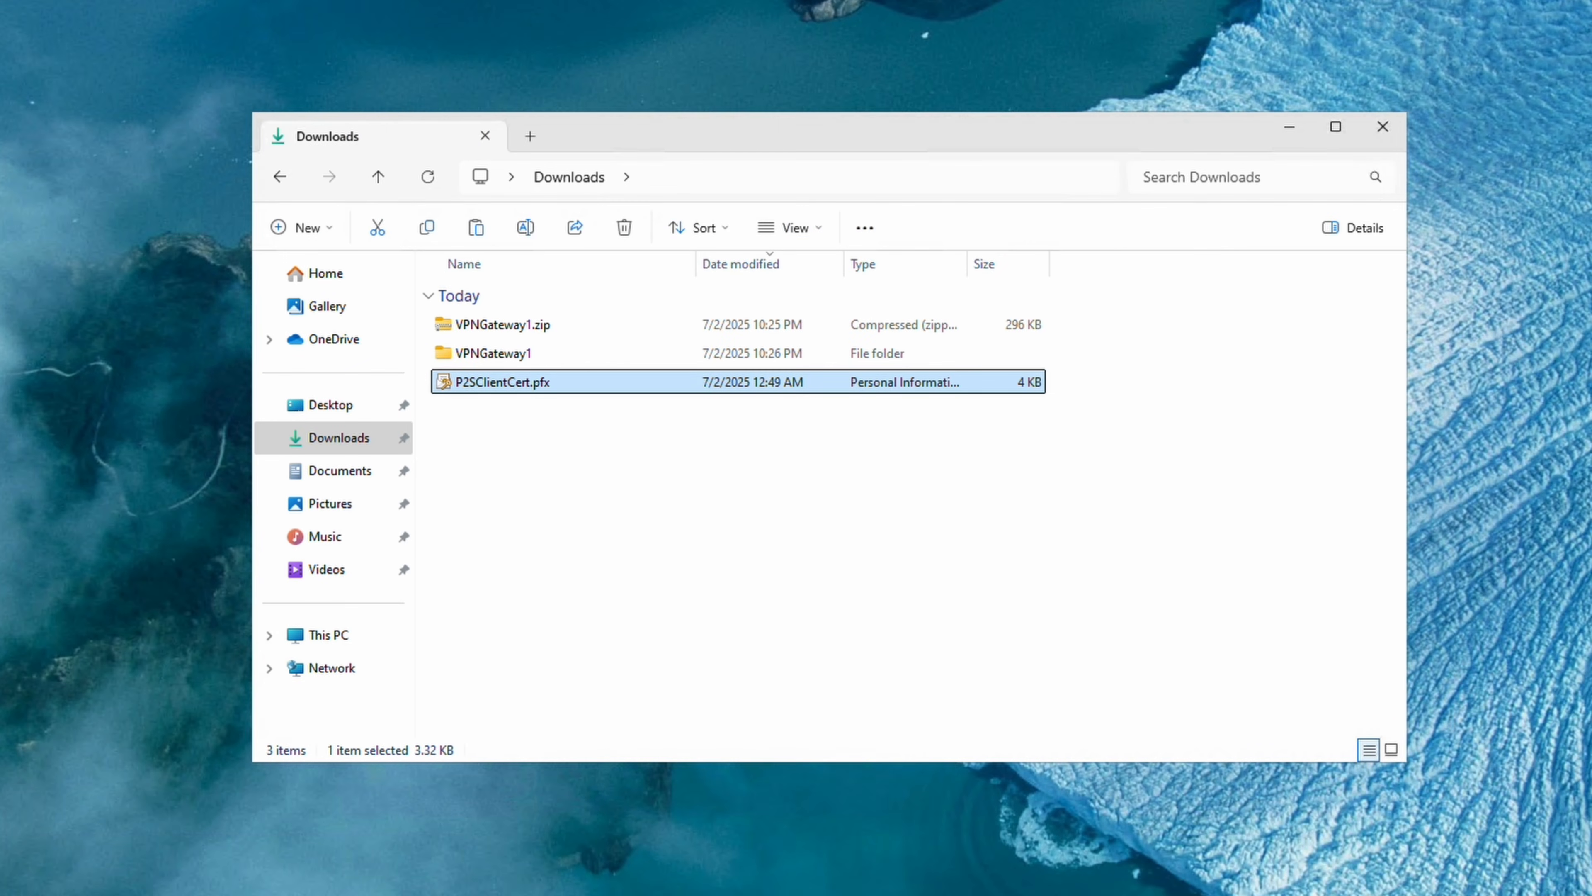
double_click(505, 384)
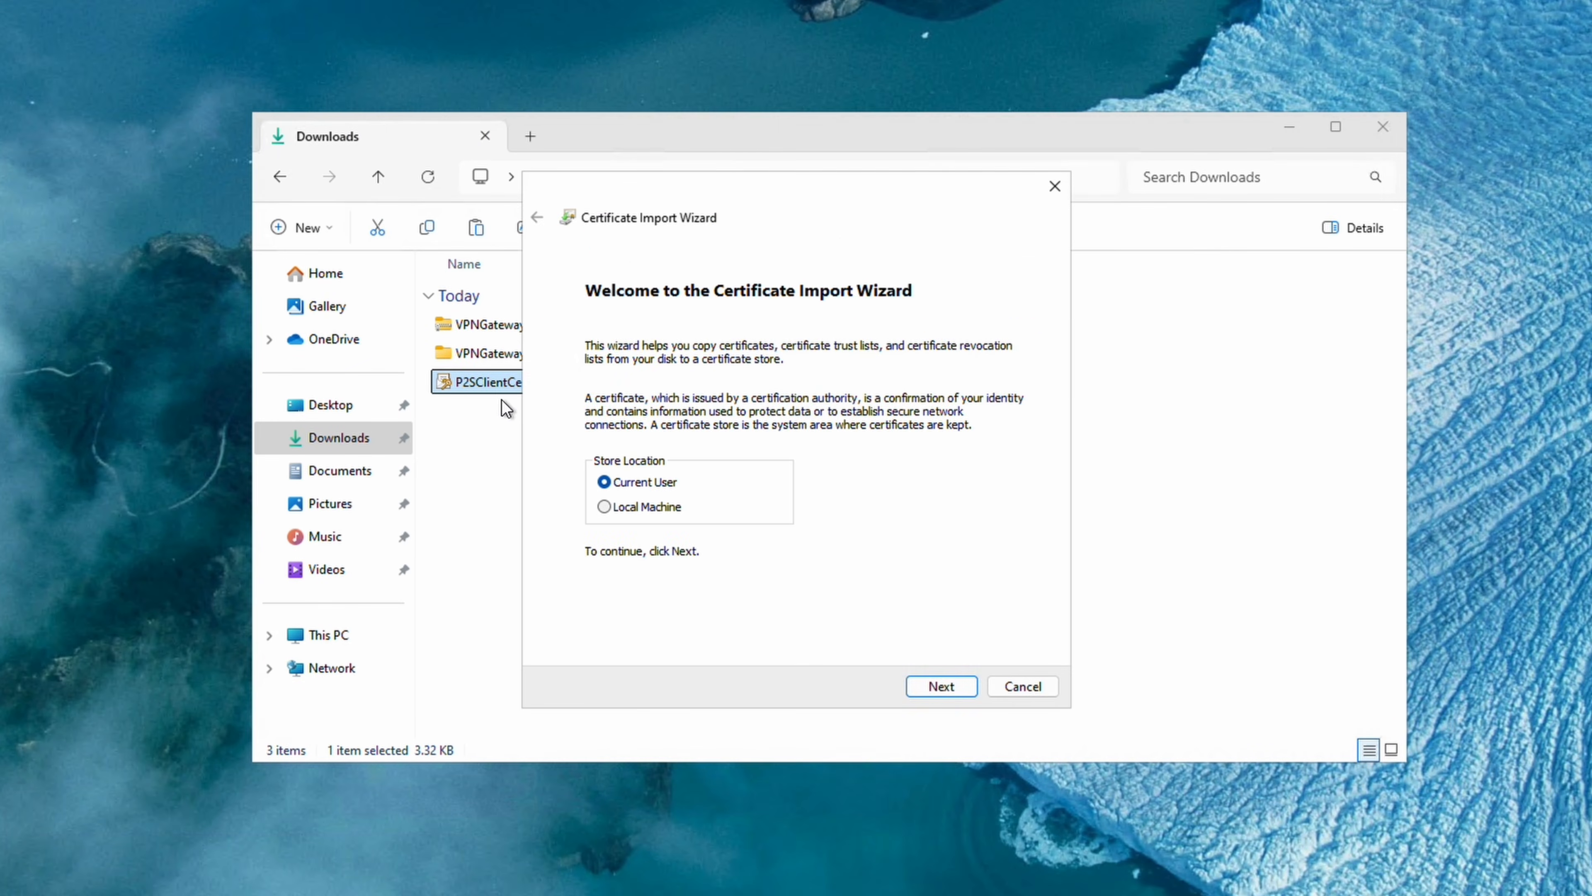
left_click(938, 686)
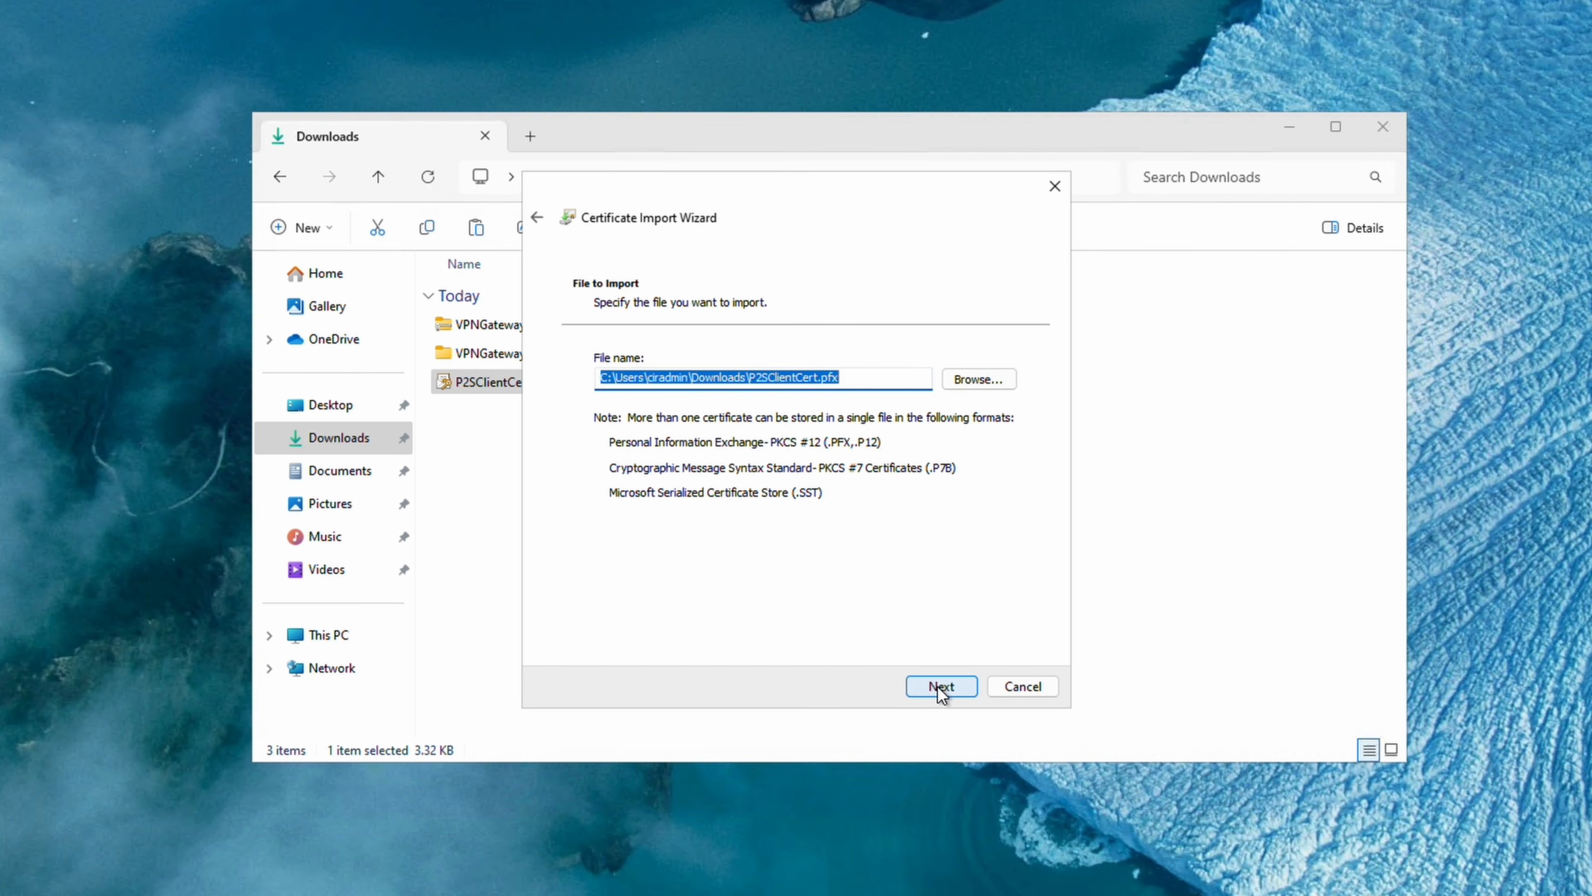
left_click(938, 687)
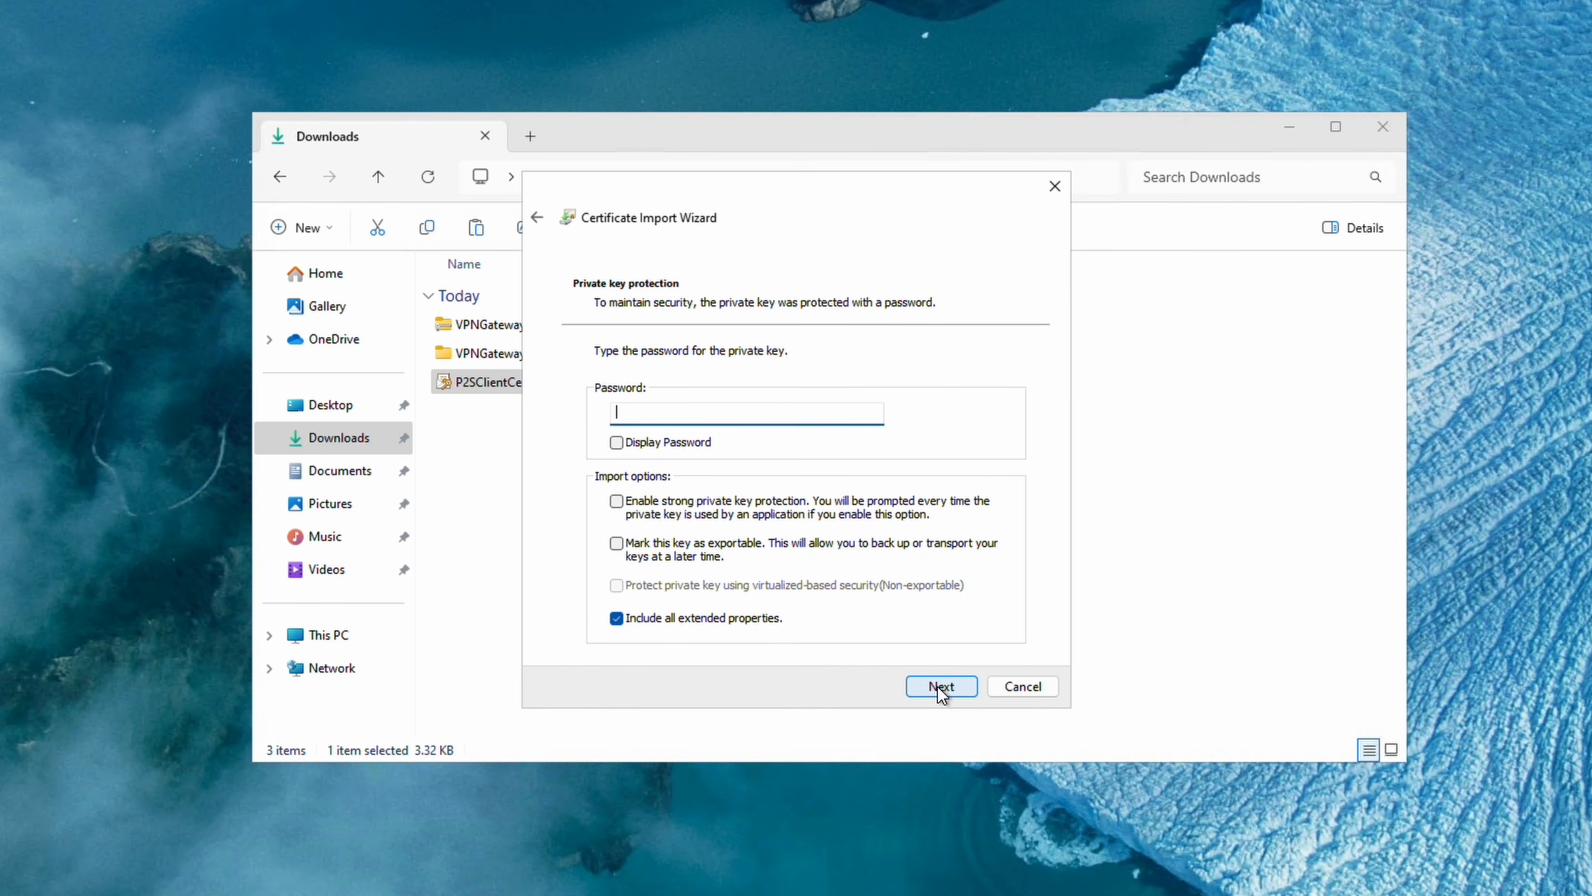
key("ctrl+v")
left_click(942, 688)
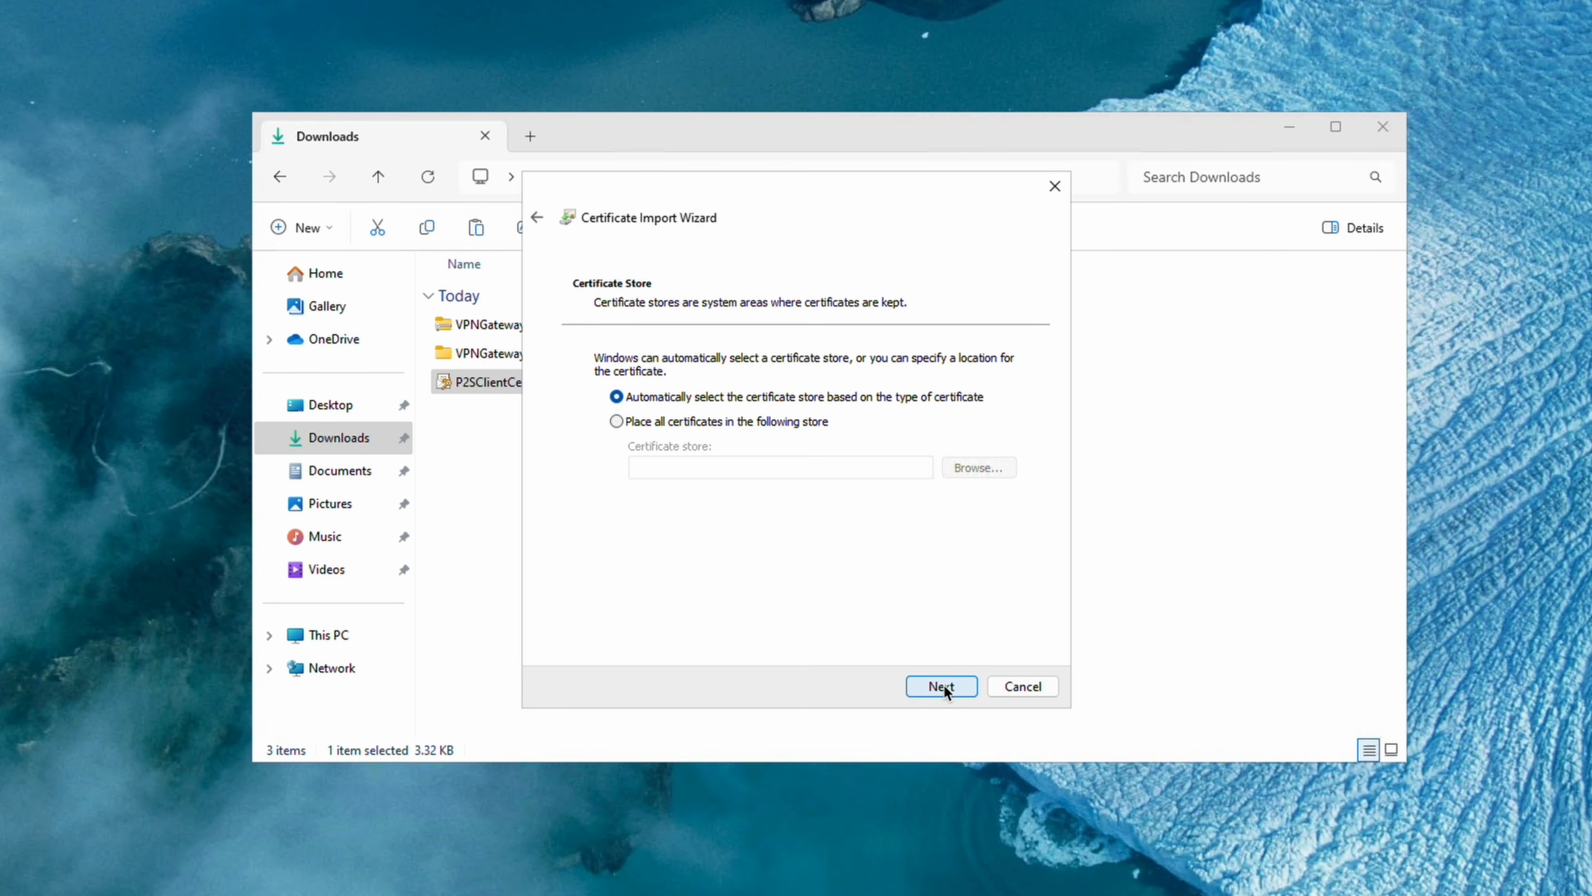
Import into an automatically chosen store and trust the bundled P2SRootCert authority.
left_click(942, 686)
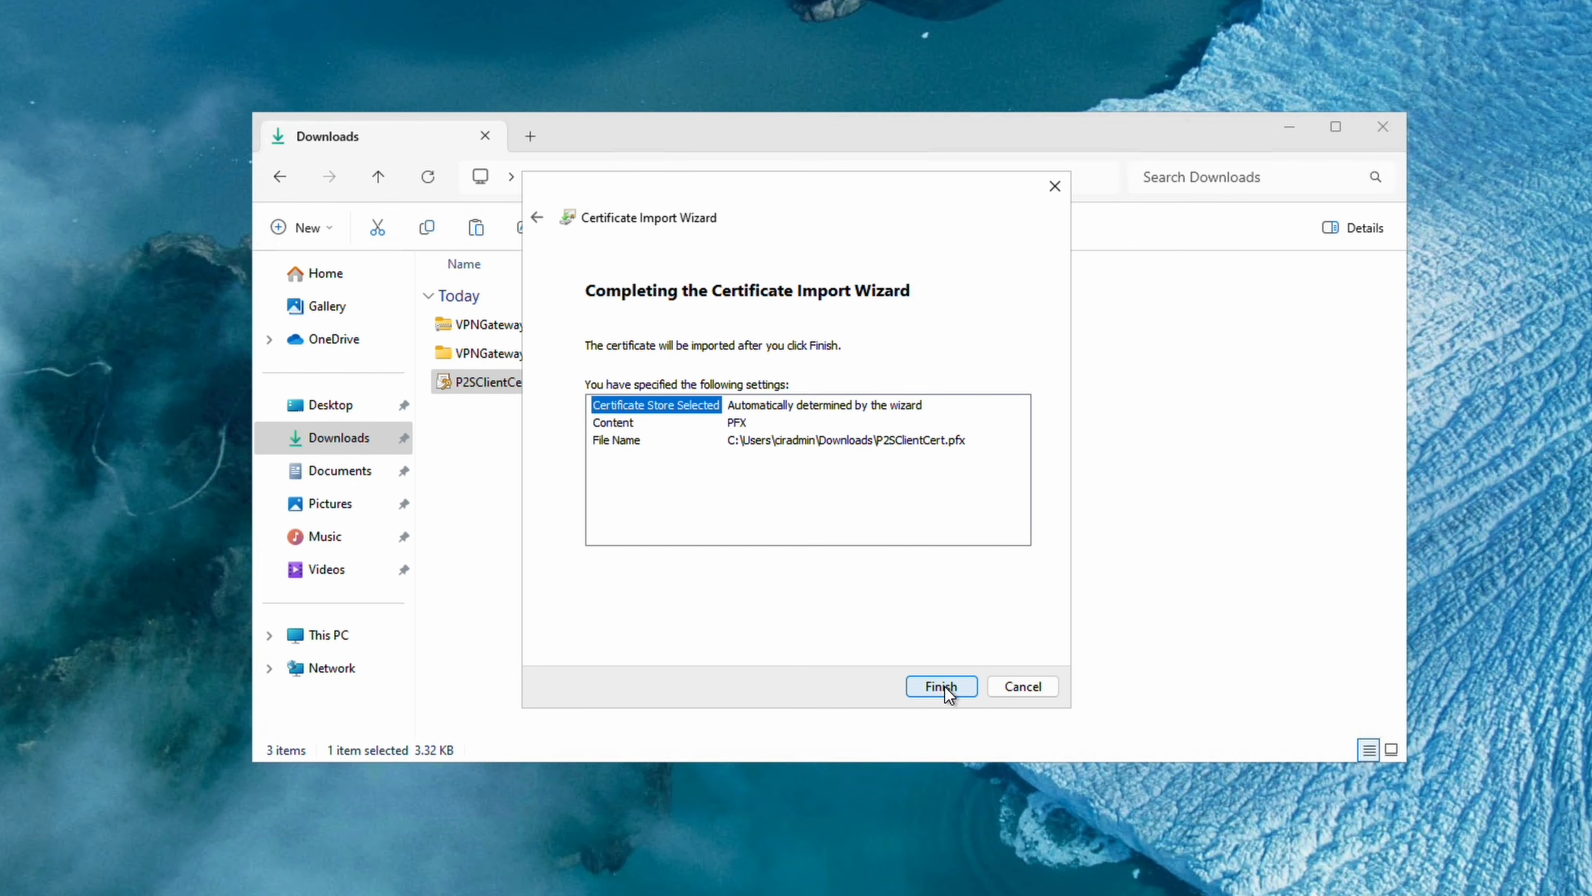
left_click(941, 686)
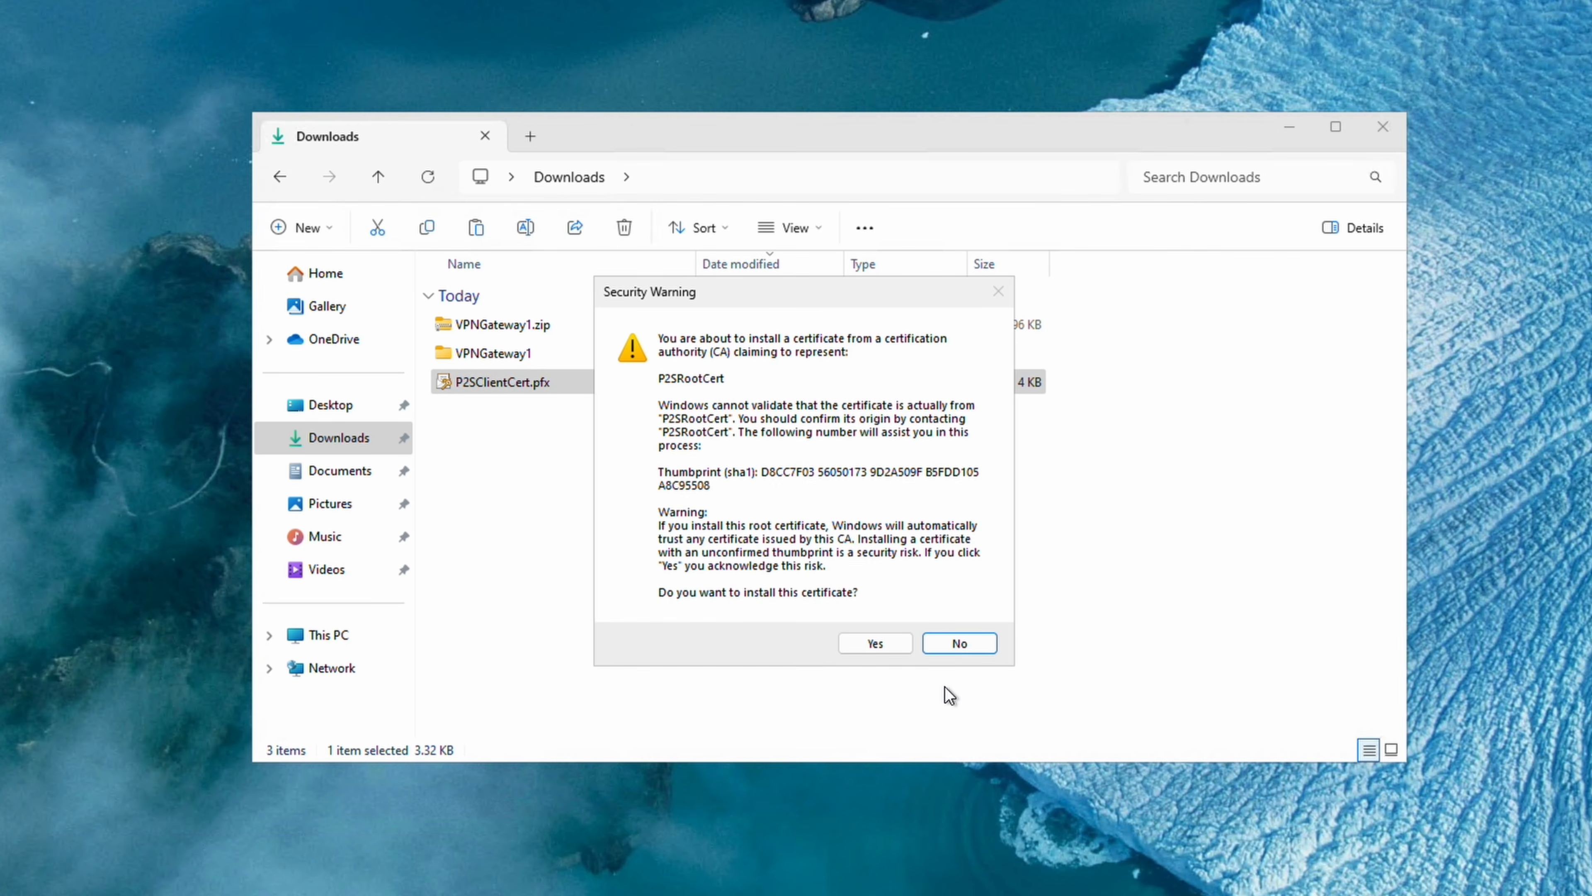
left_click(890, 647)
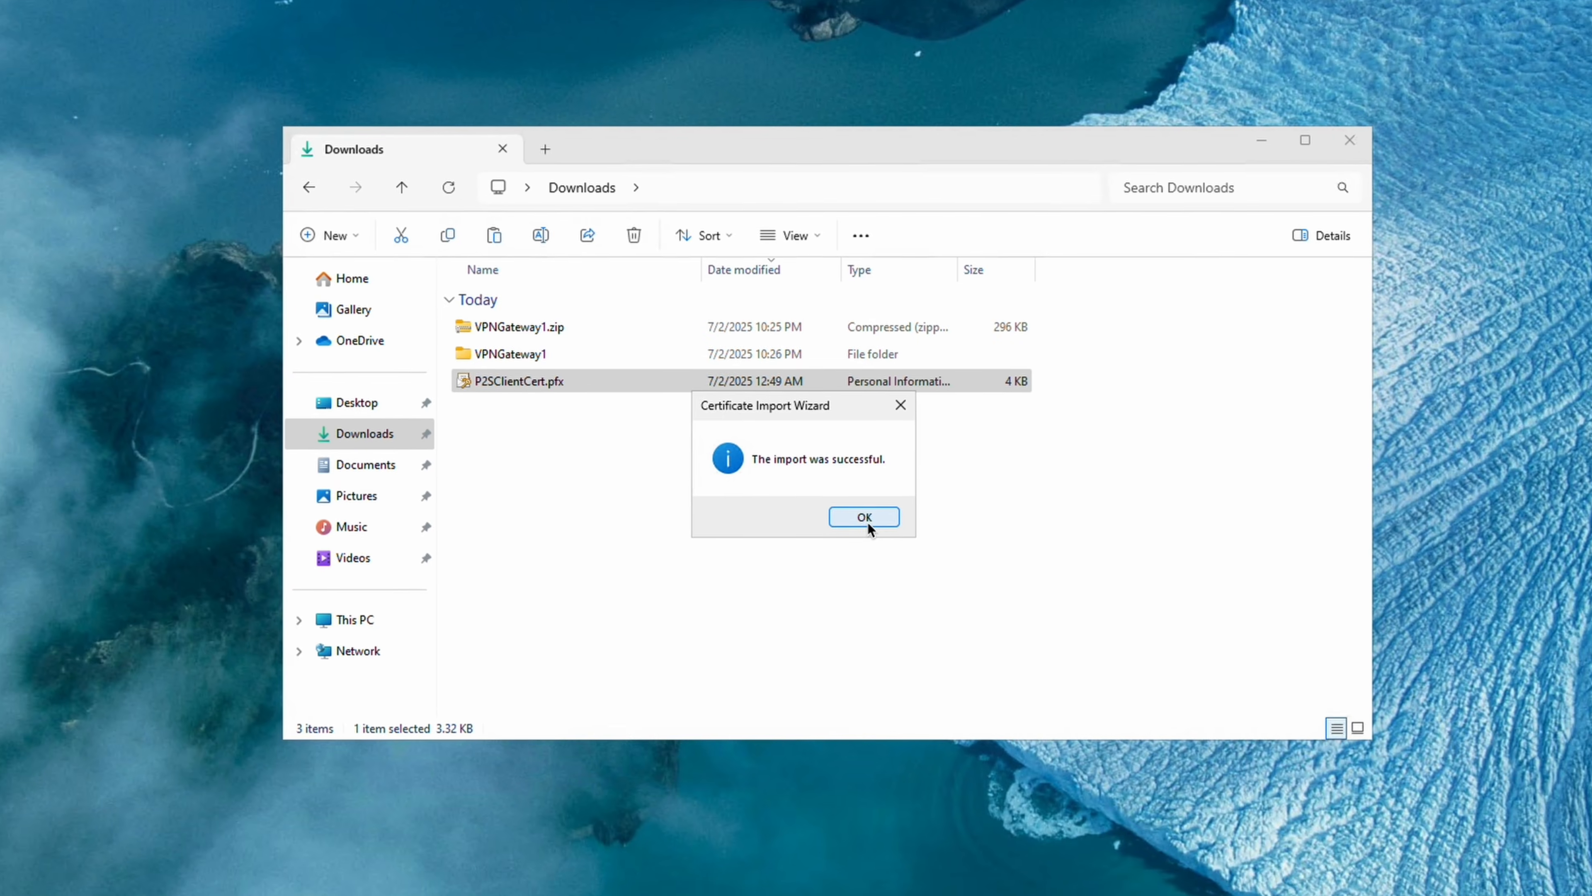
left_click(868, 525)
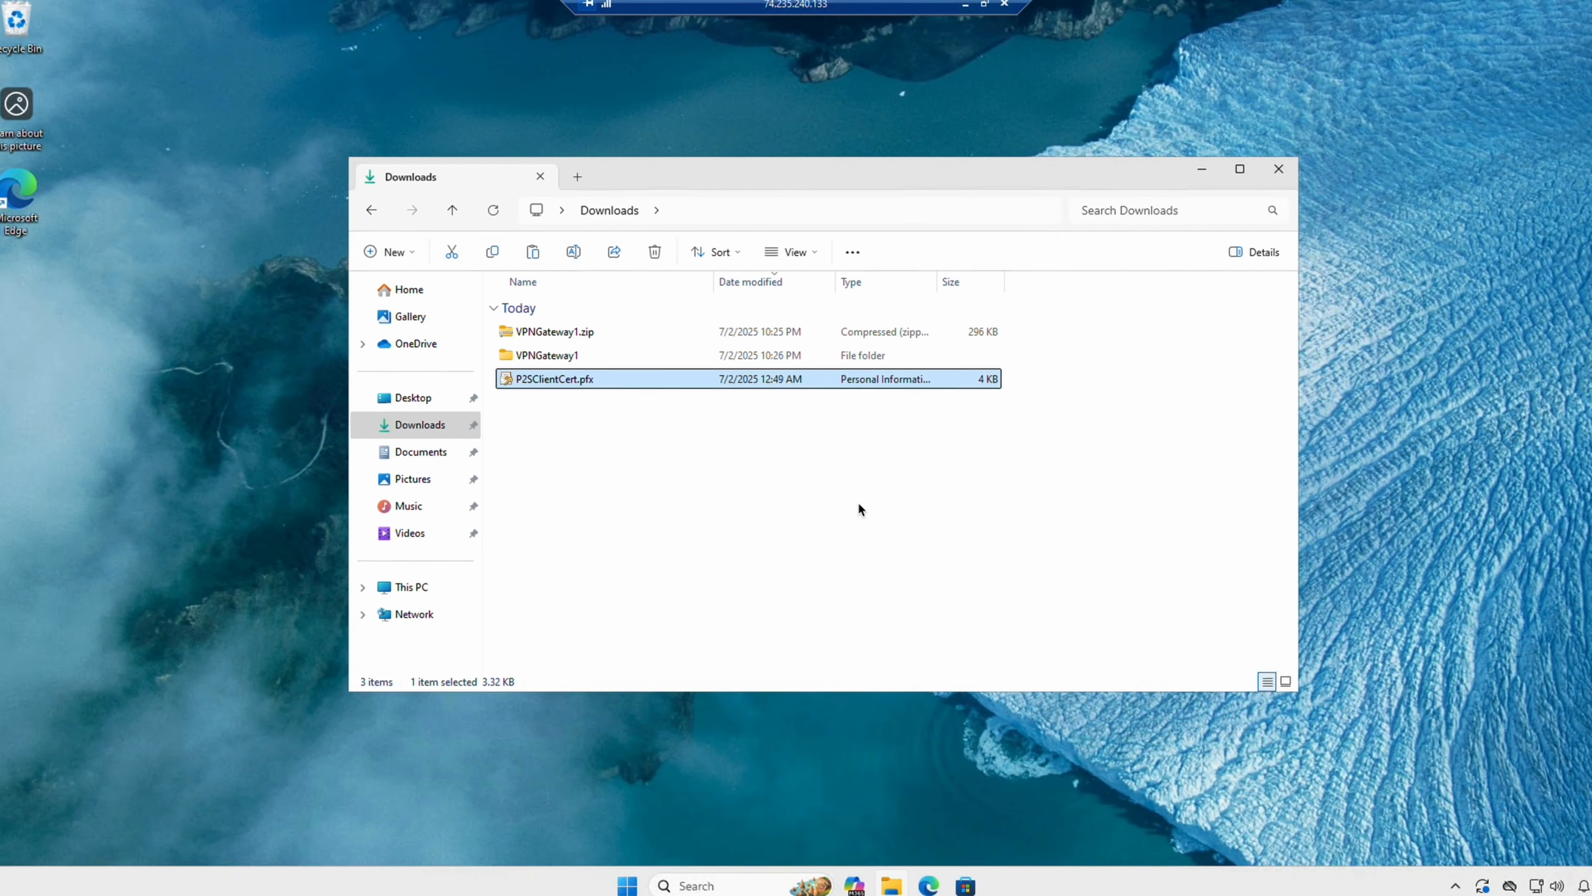
left_click(552, 776)
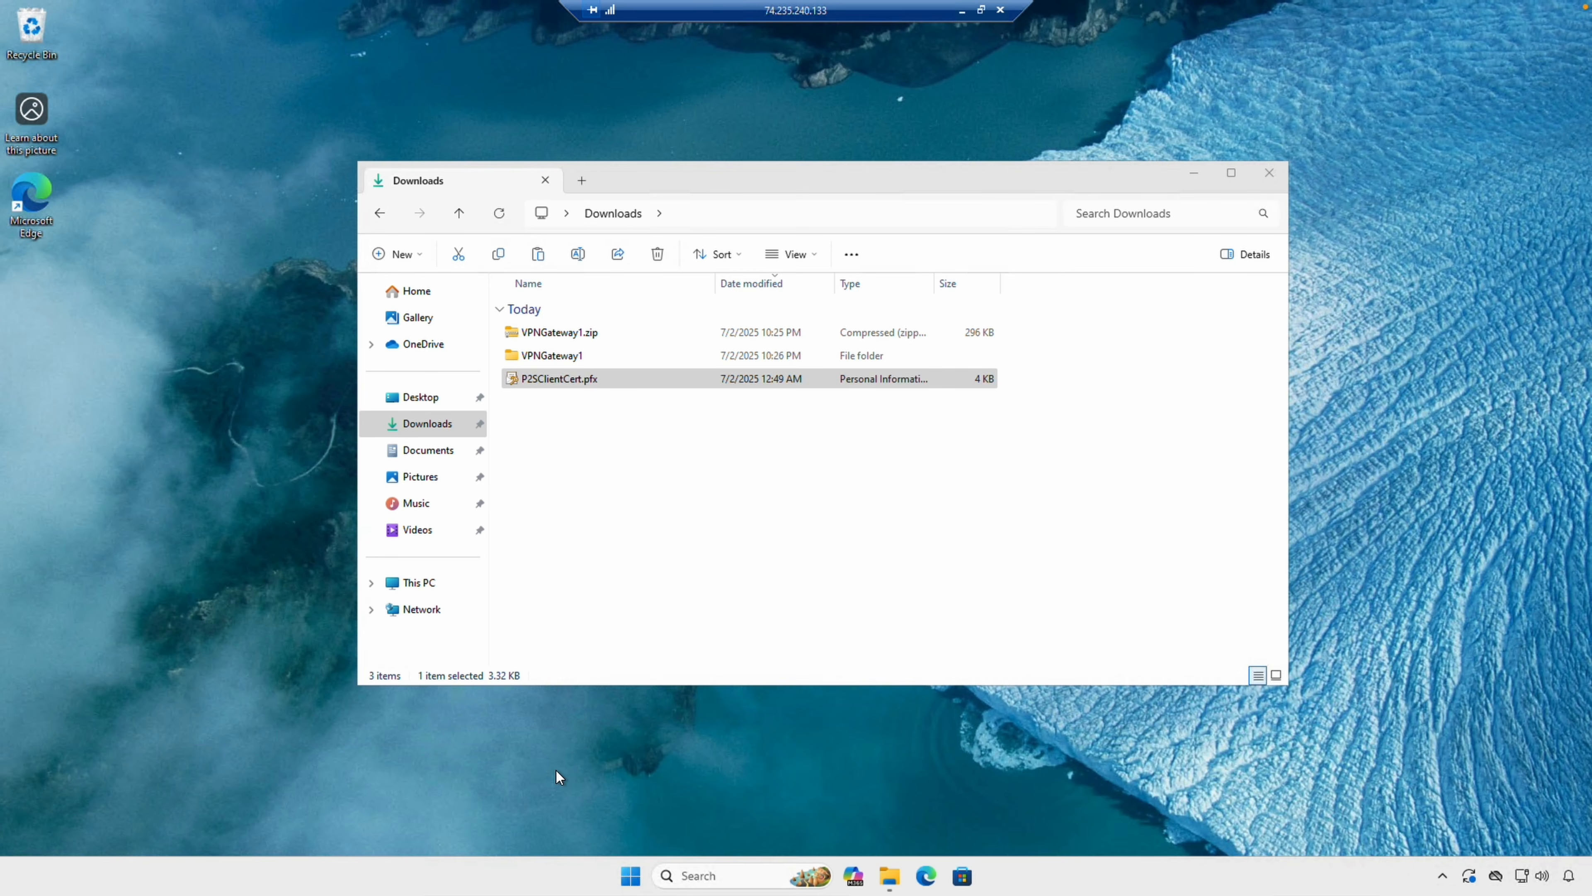
left_click(730, 877)
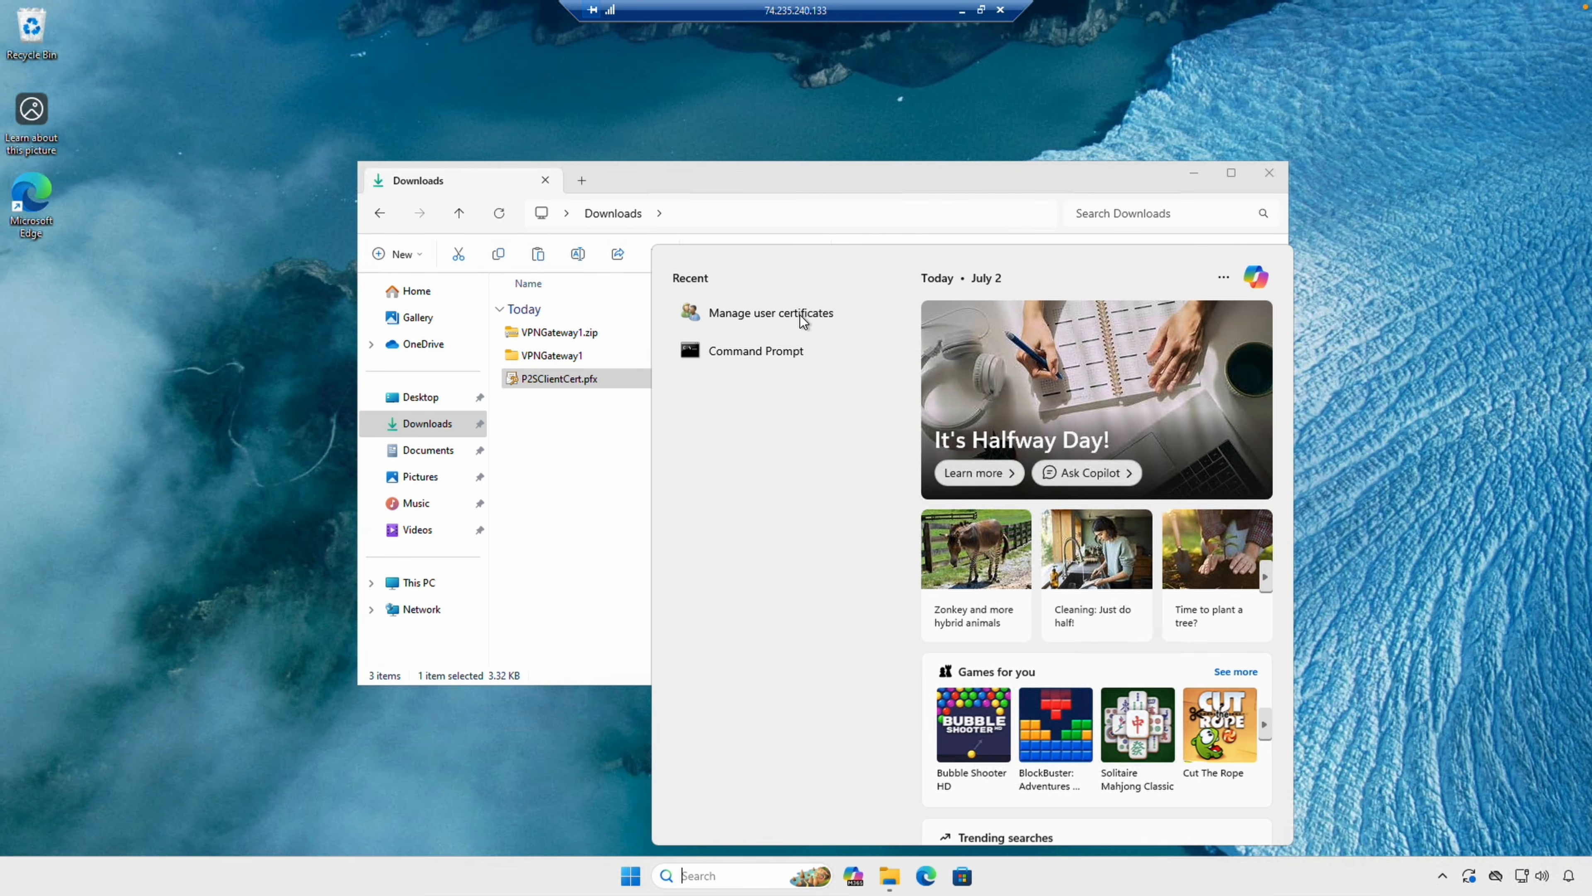
left_click(801, 318)
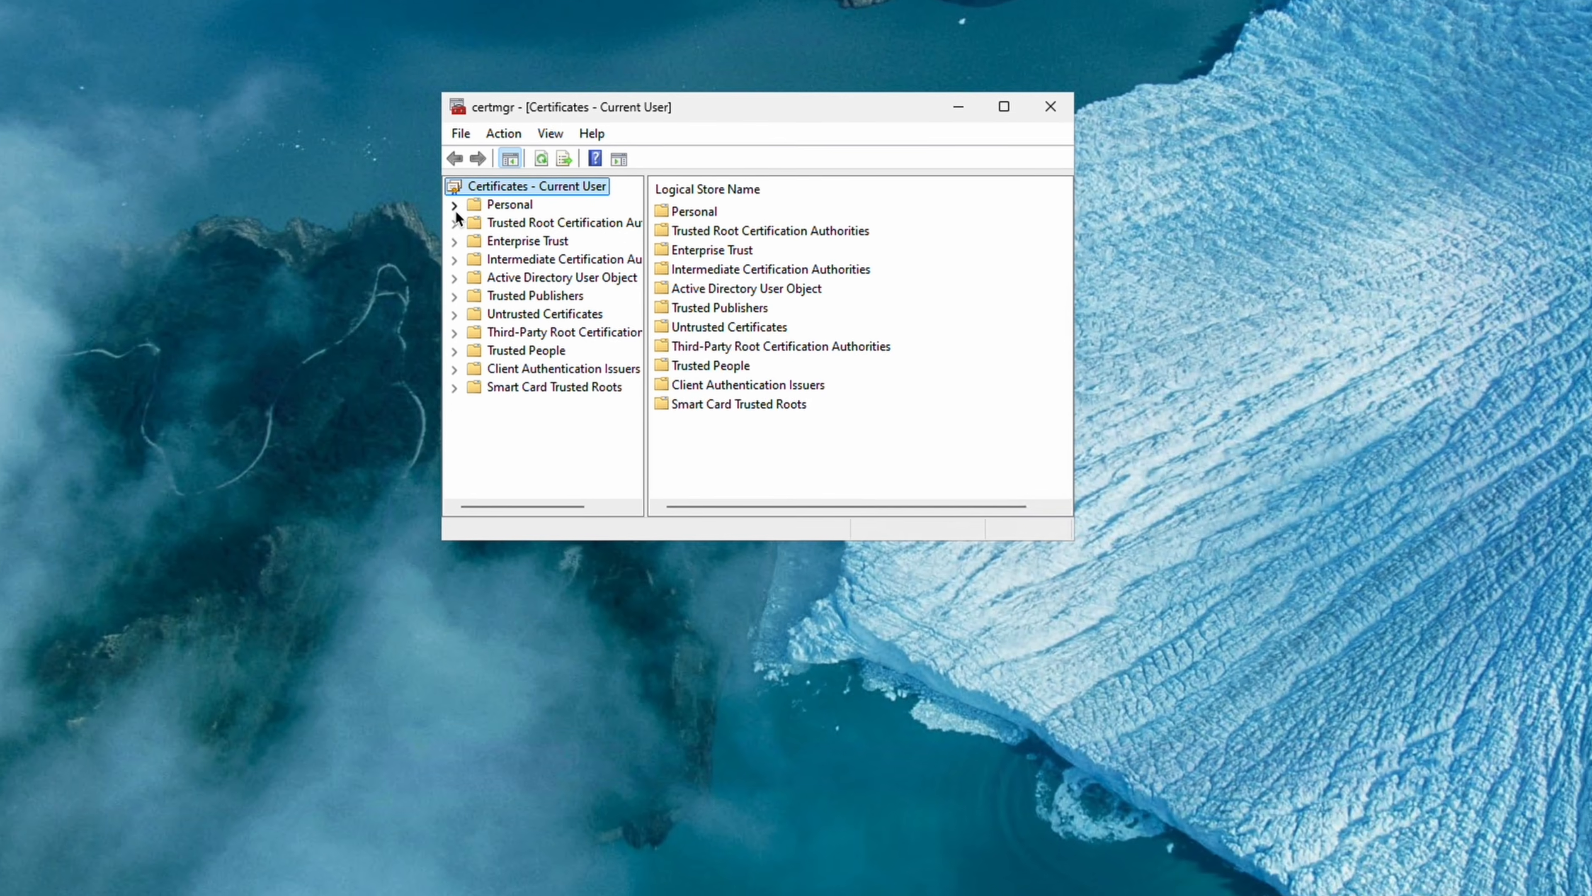
left_click(456, 209)
left_click(497, 212)
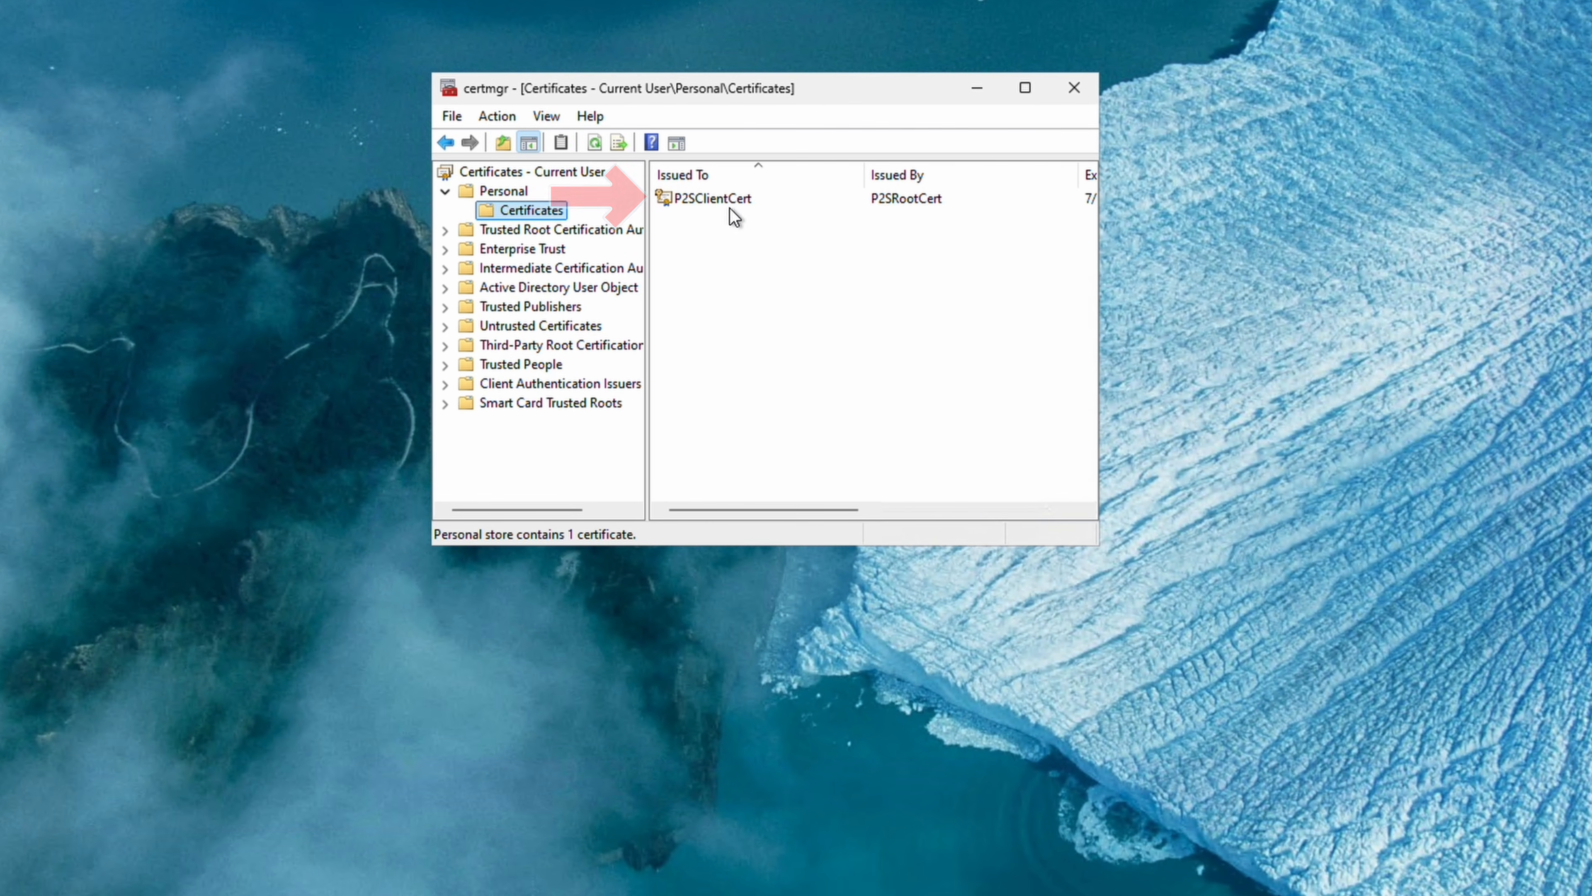
left_click(444, 231)
left_click(501, 247)
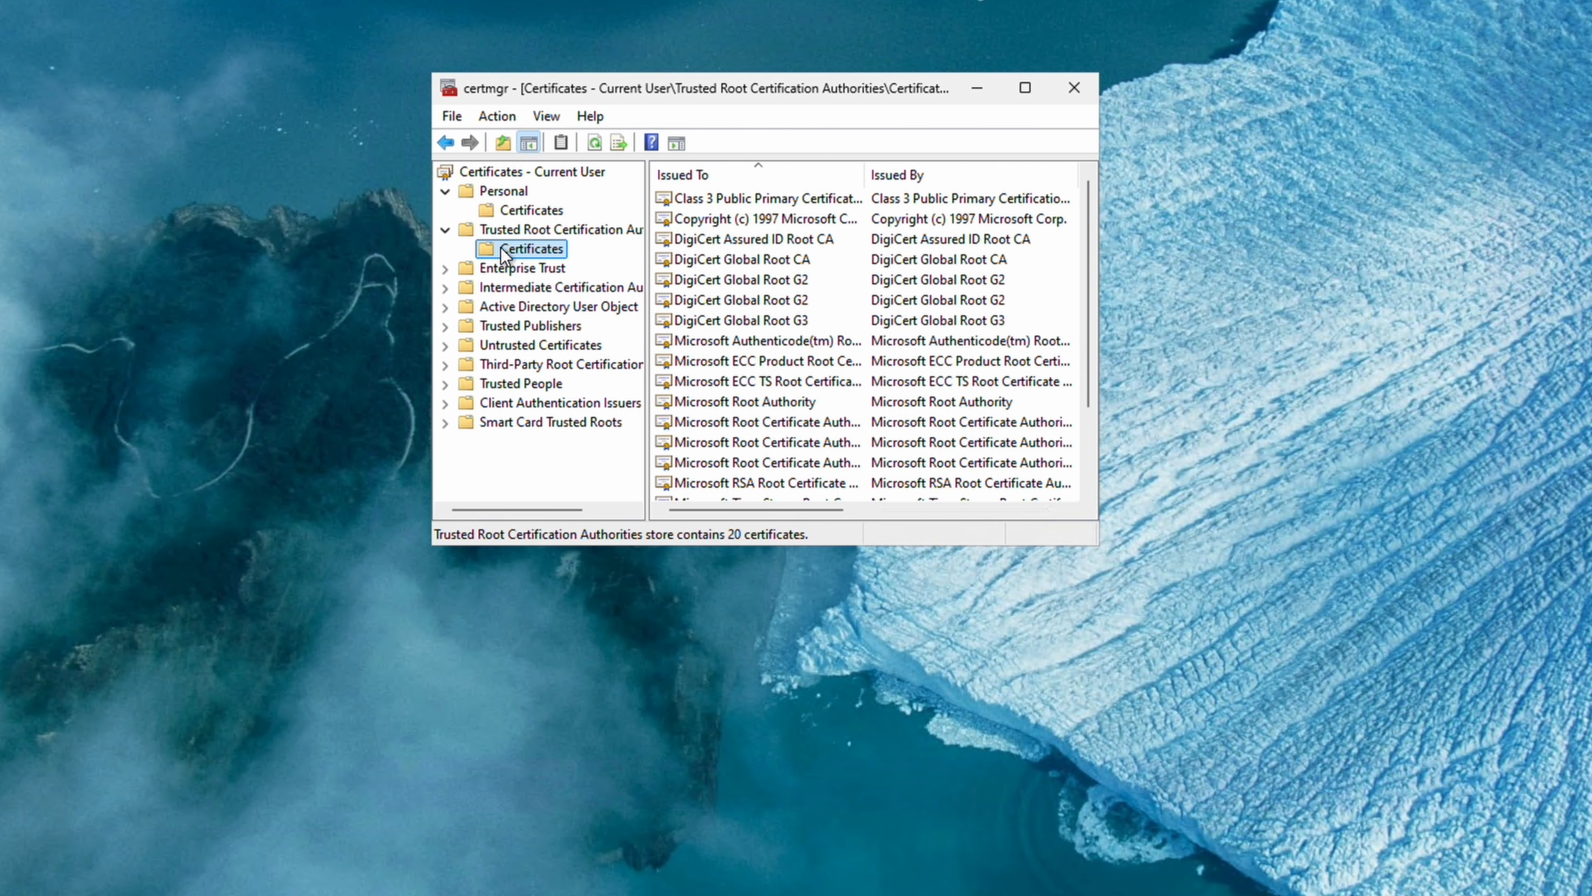
scroll(969, 327, "down", 2)
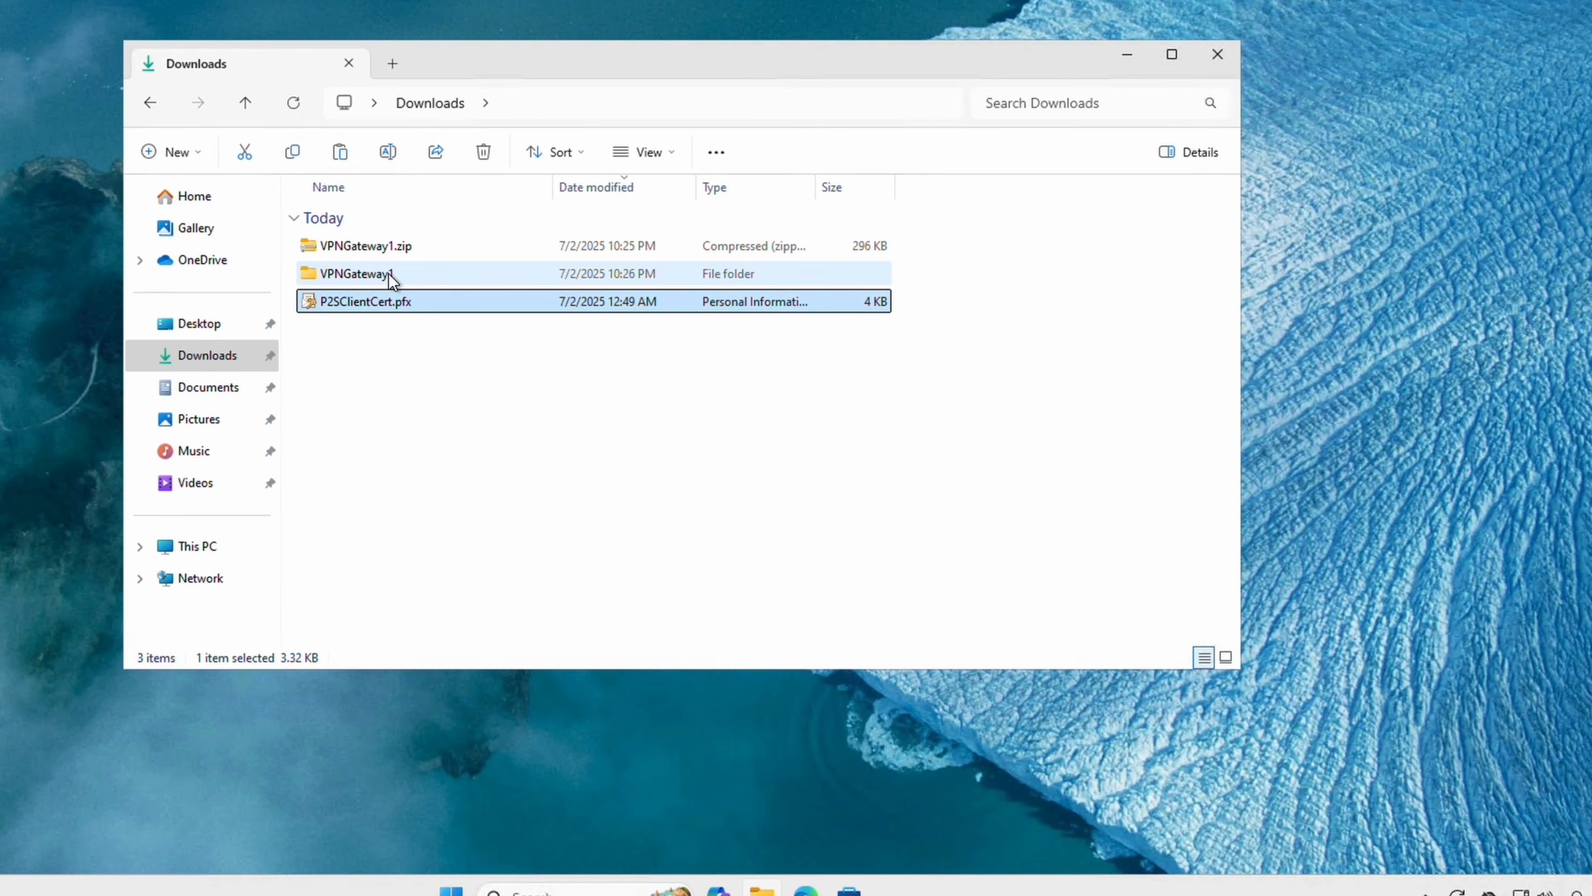
Run VPNGateway1\WindowsAmd64\VpnClientSetupAmd64.exe and approve installing the CentralUSVNet profile.
double_click(388, 274)
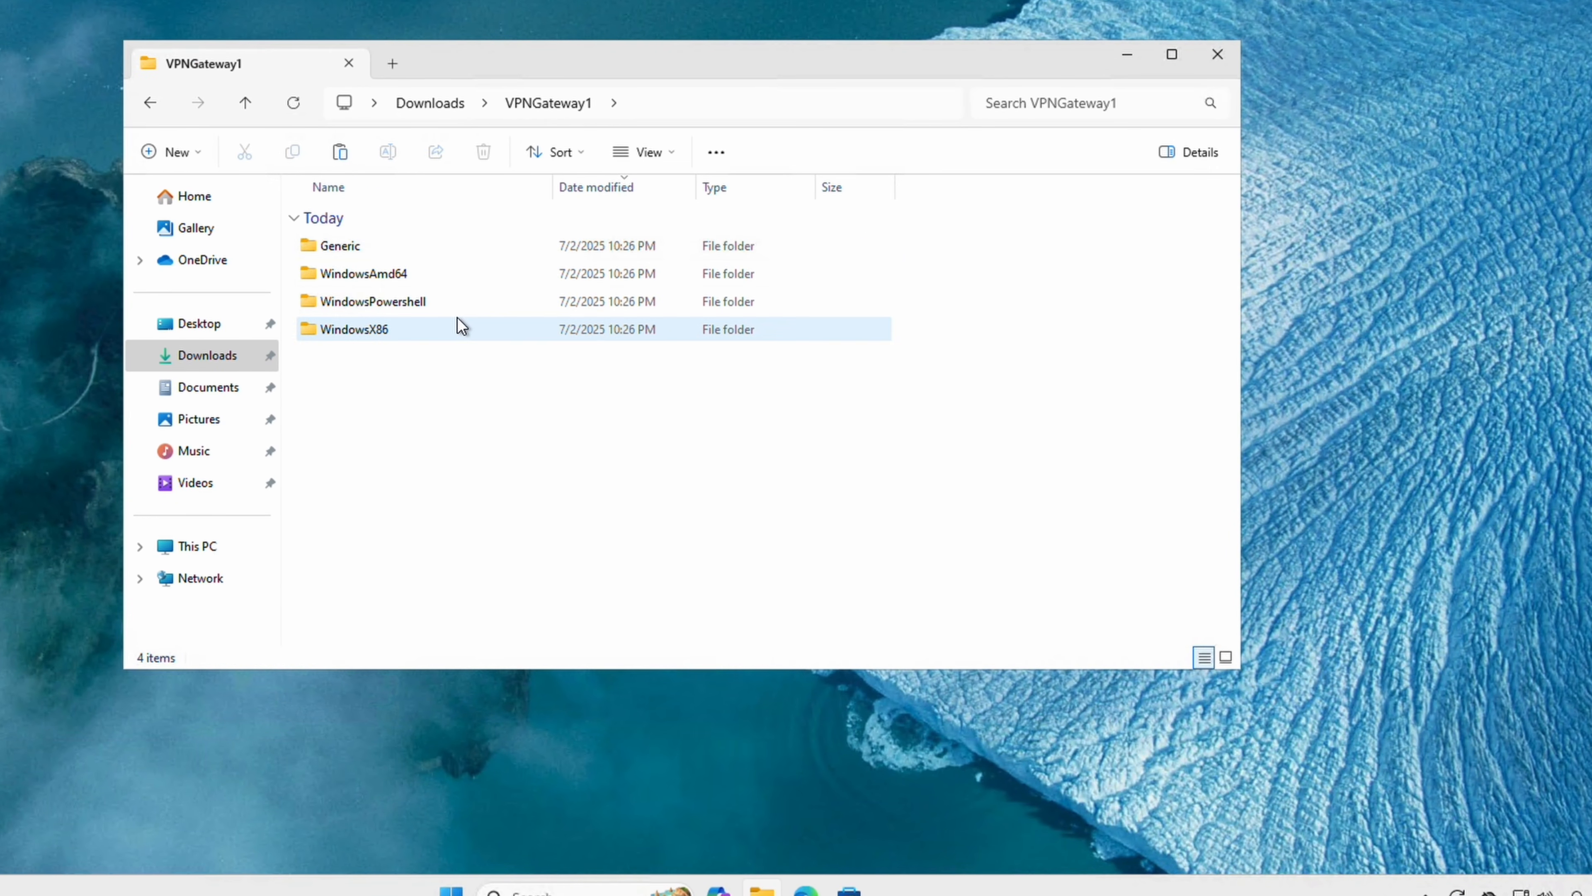
double_click(433, 275)
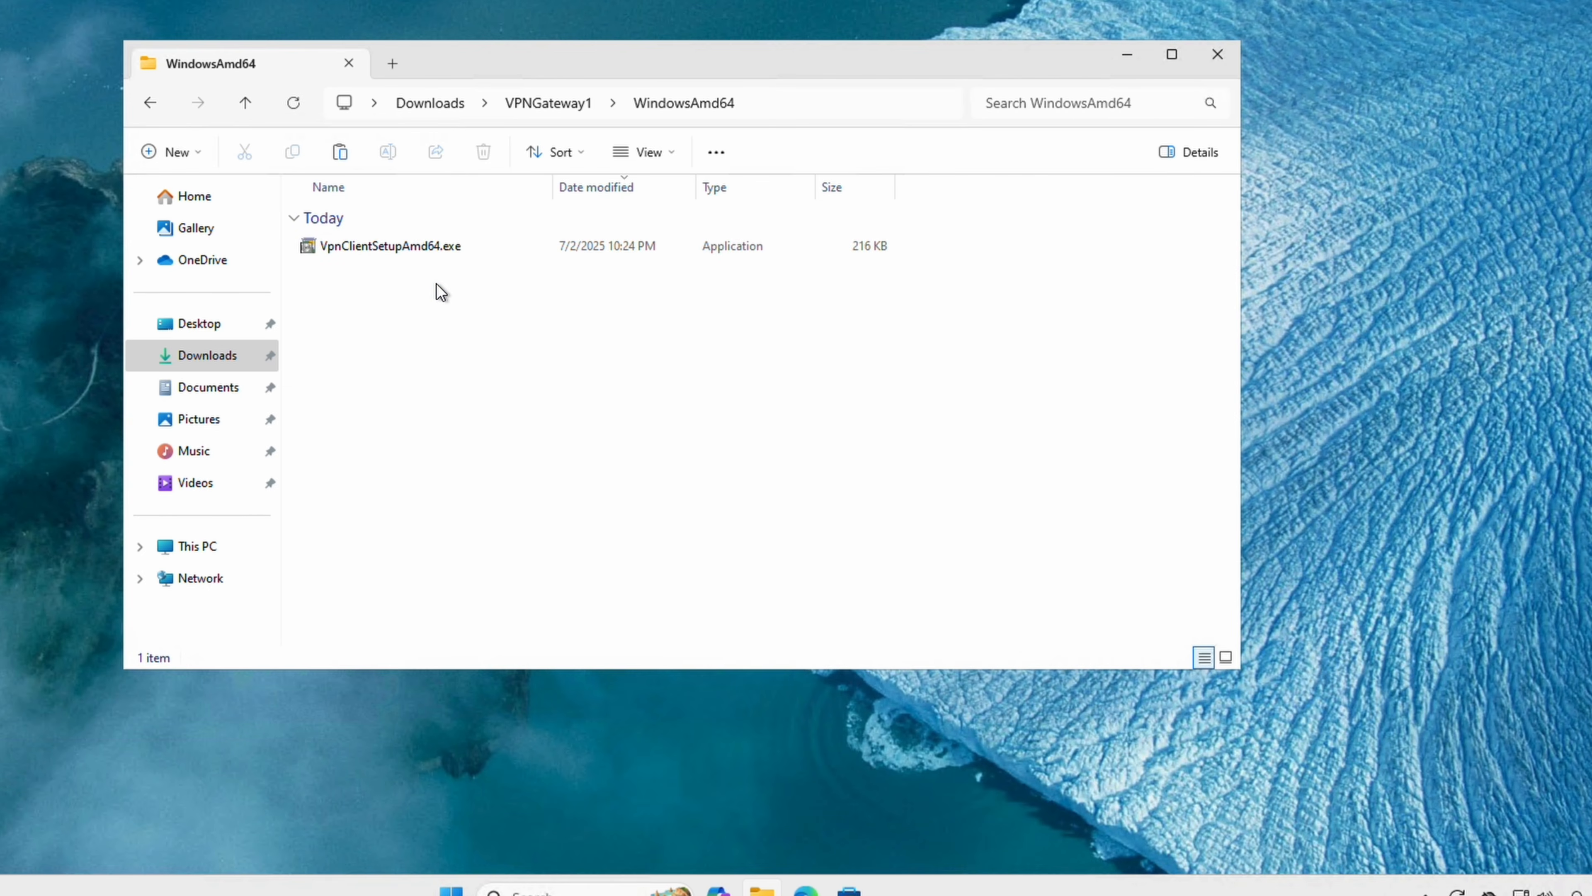
double_click(442, 248)
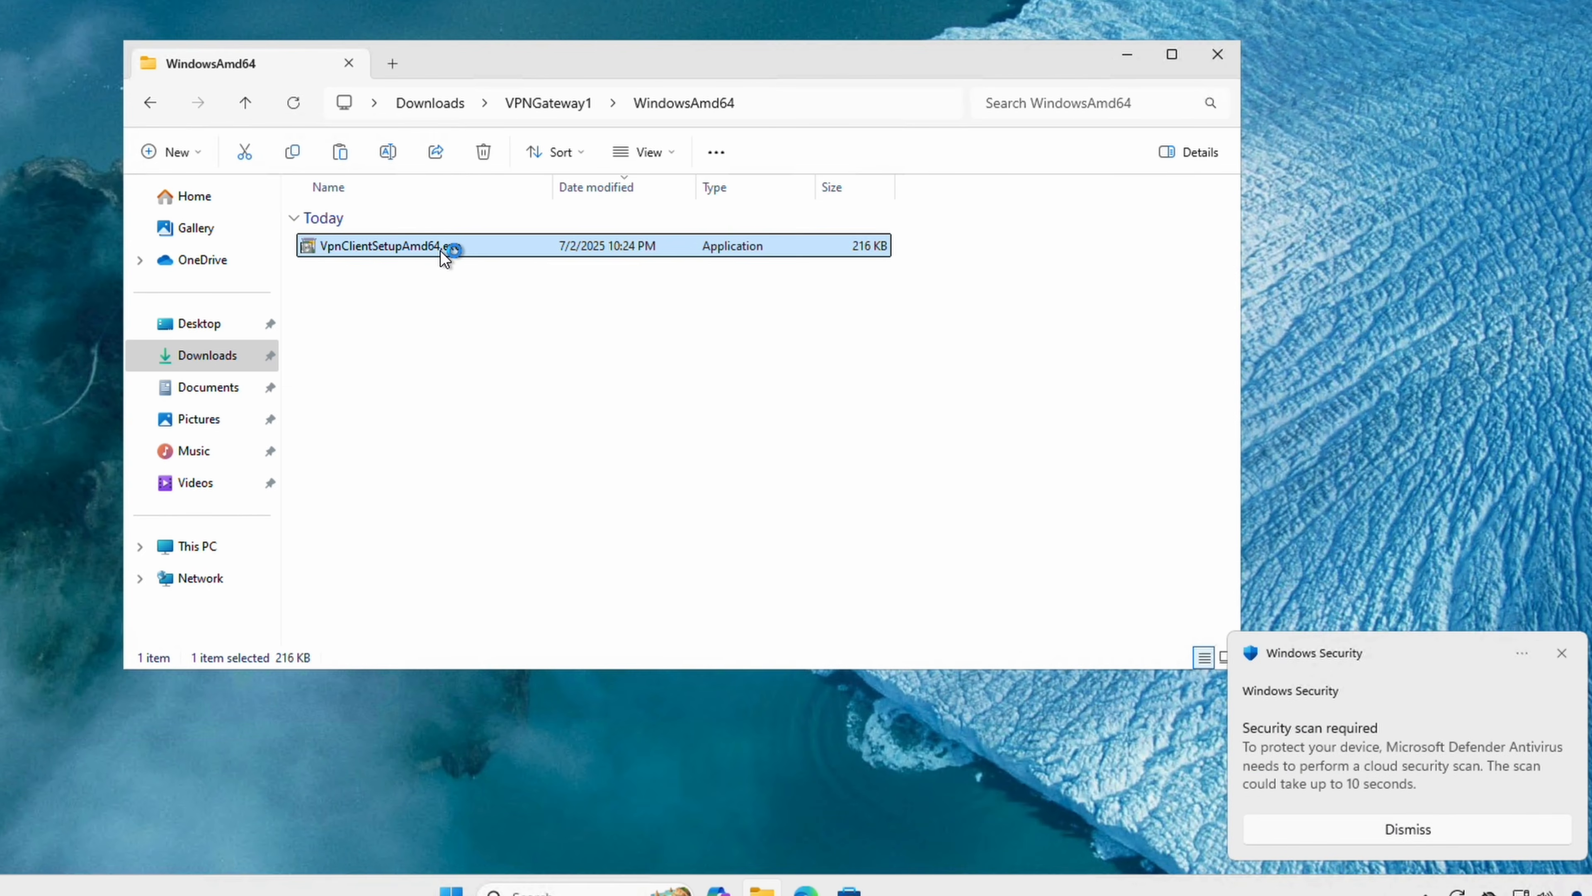
left_click(1313, 835)
left_click(707, 440)
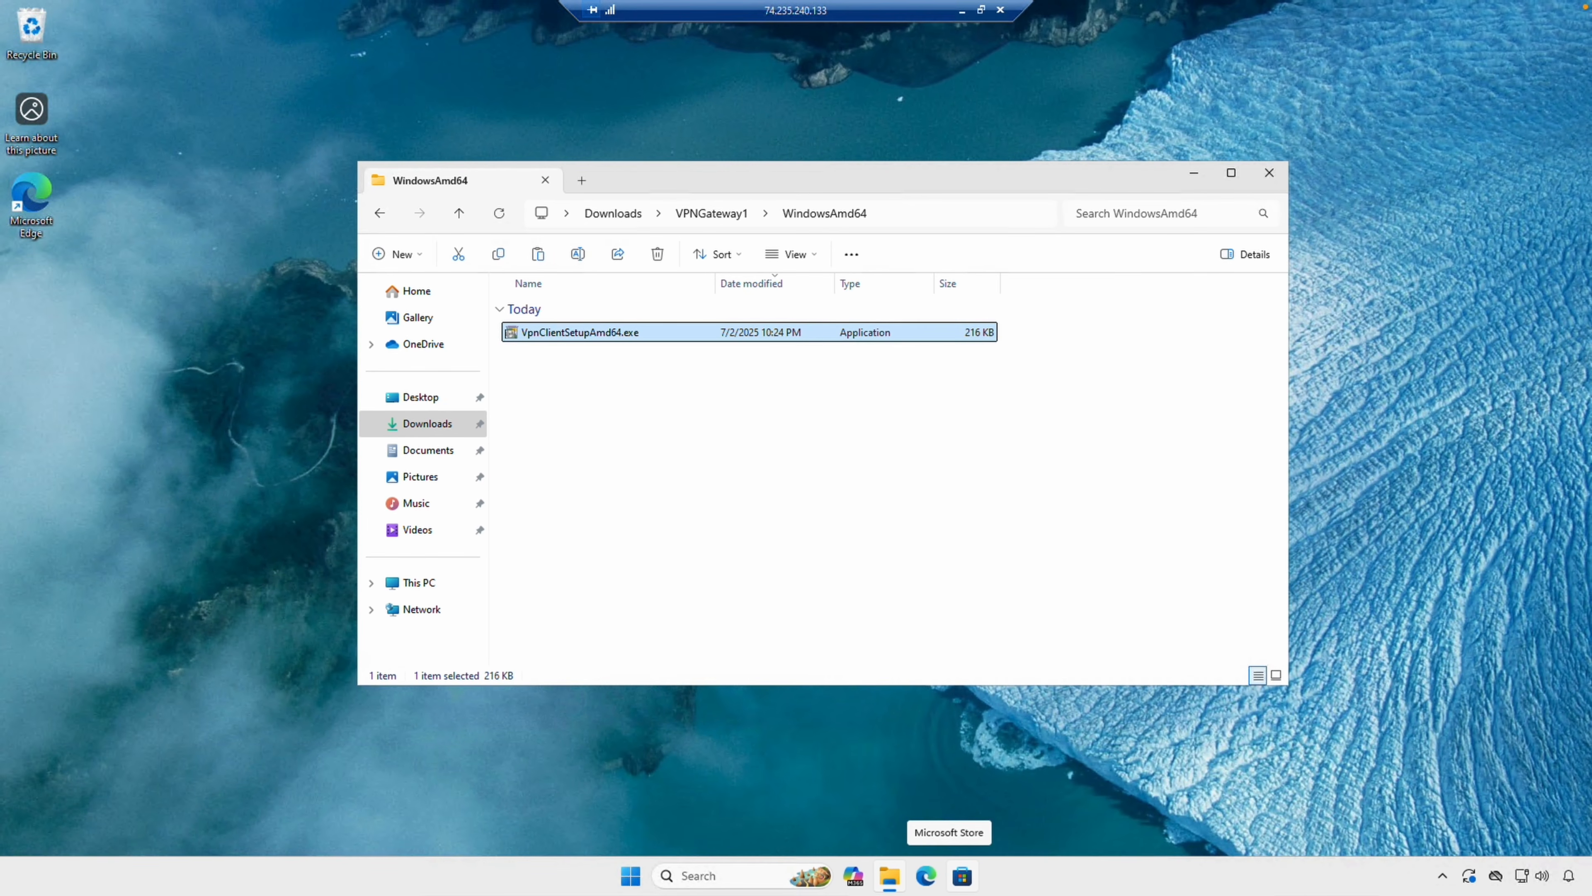
Connect to the CentralUSVNet VPN, approving the Azure VPN connection and the routing-table update prompt.
key("super+a")
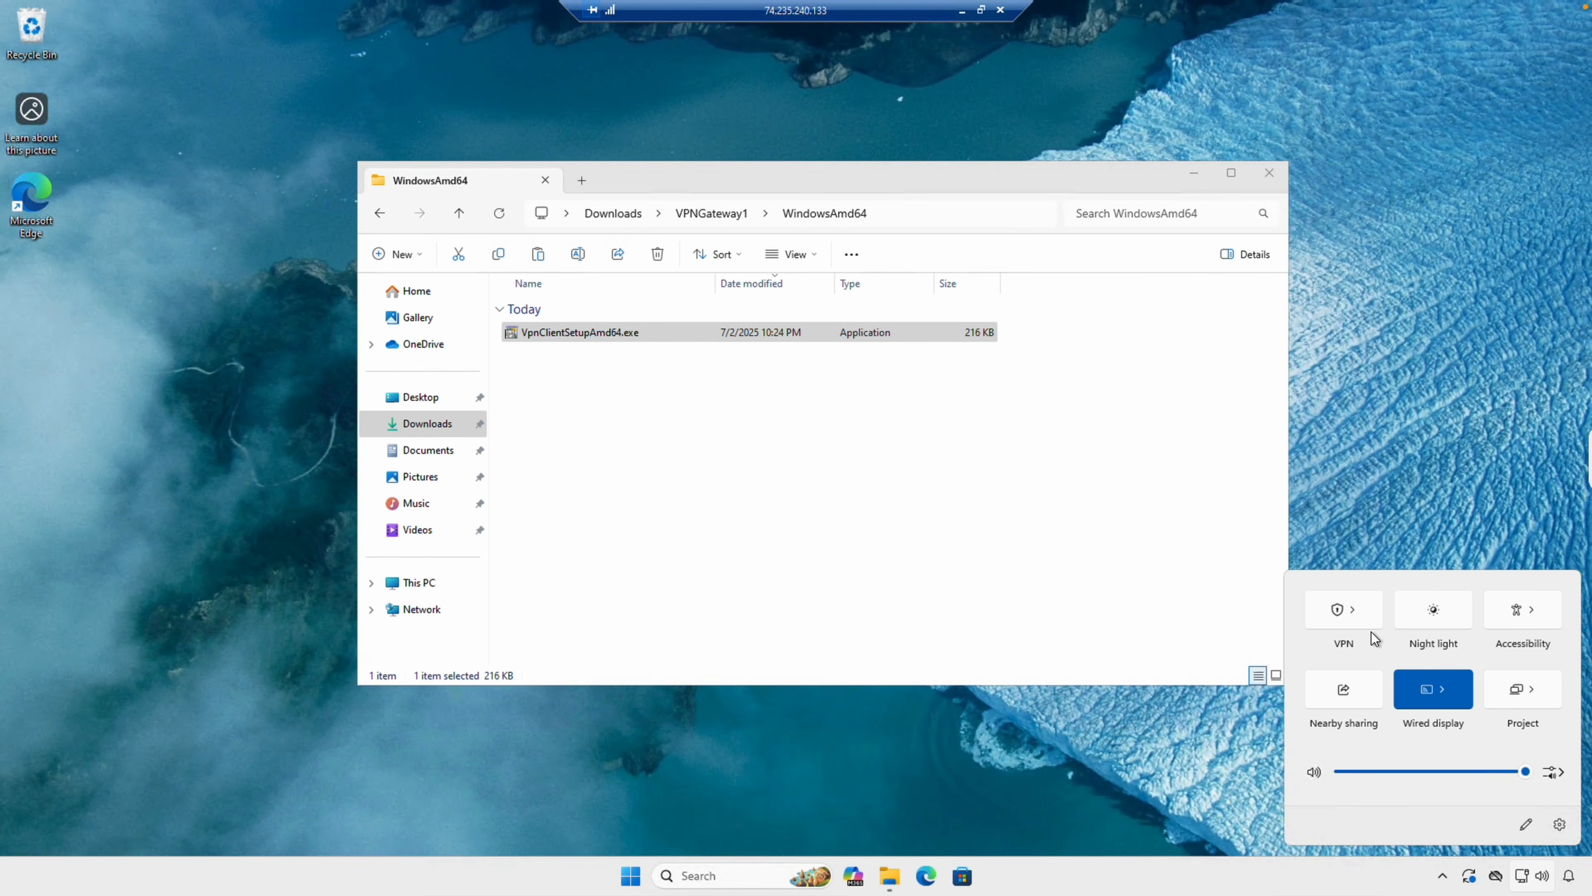
left_click(1351, 612)
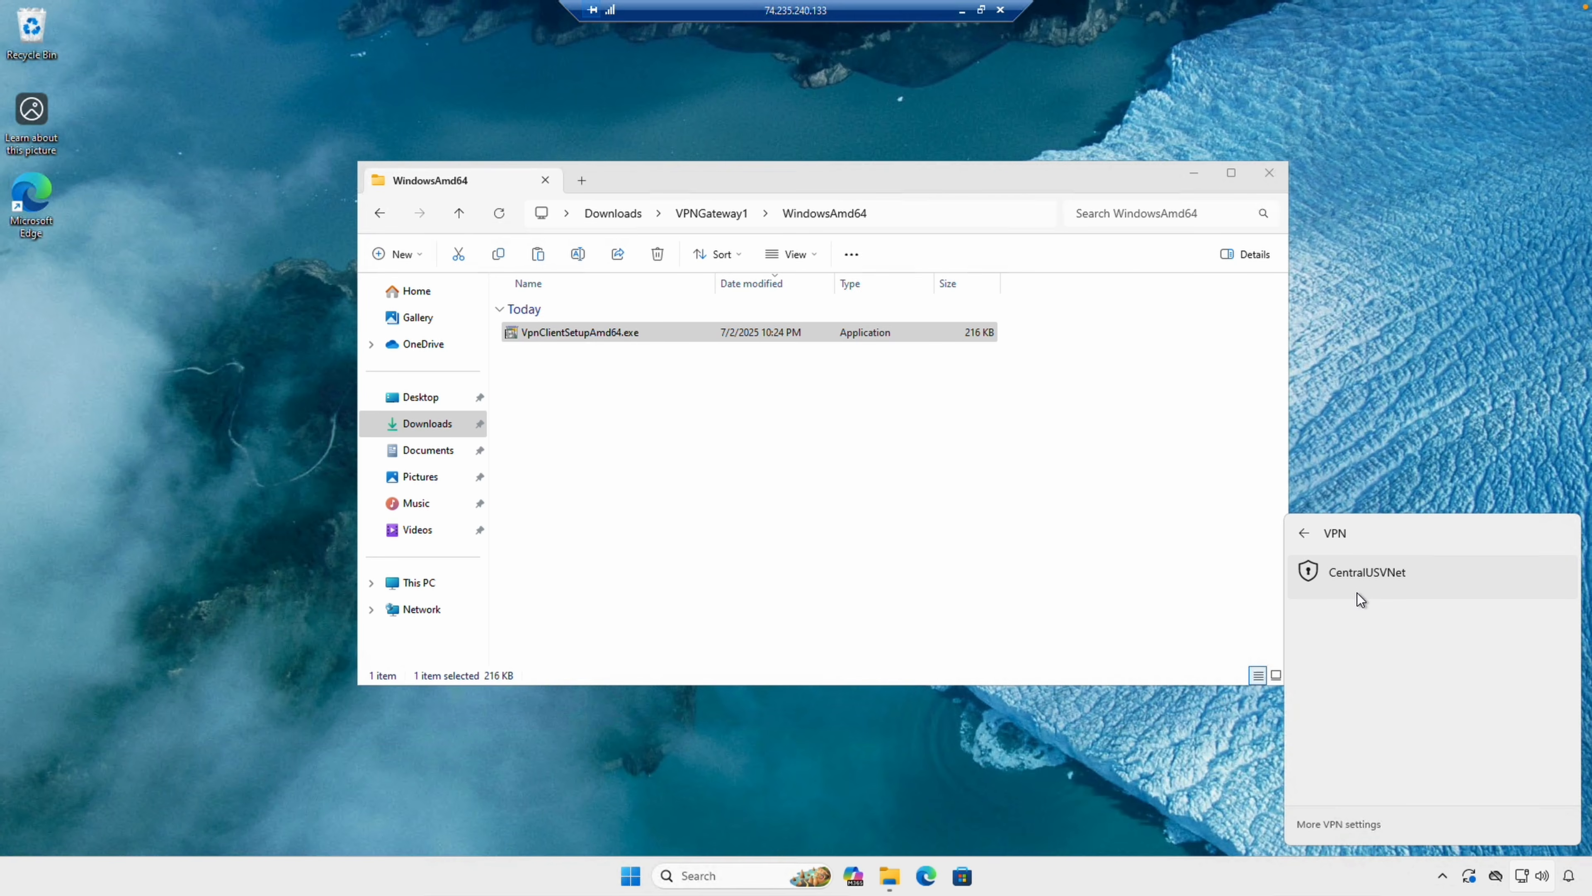
left_click(1357, 593)
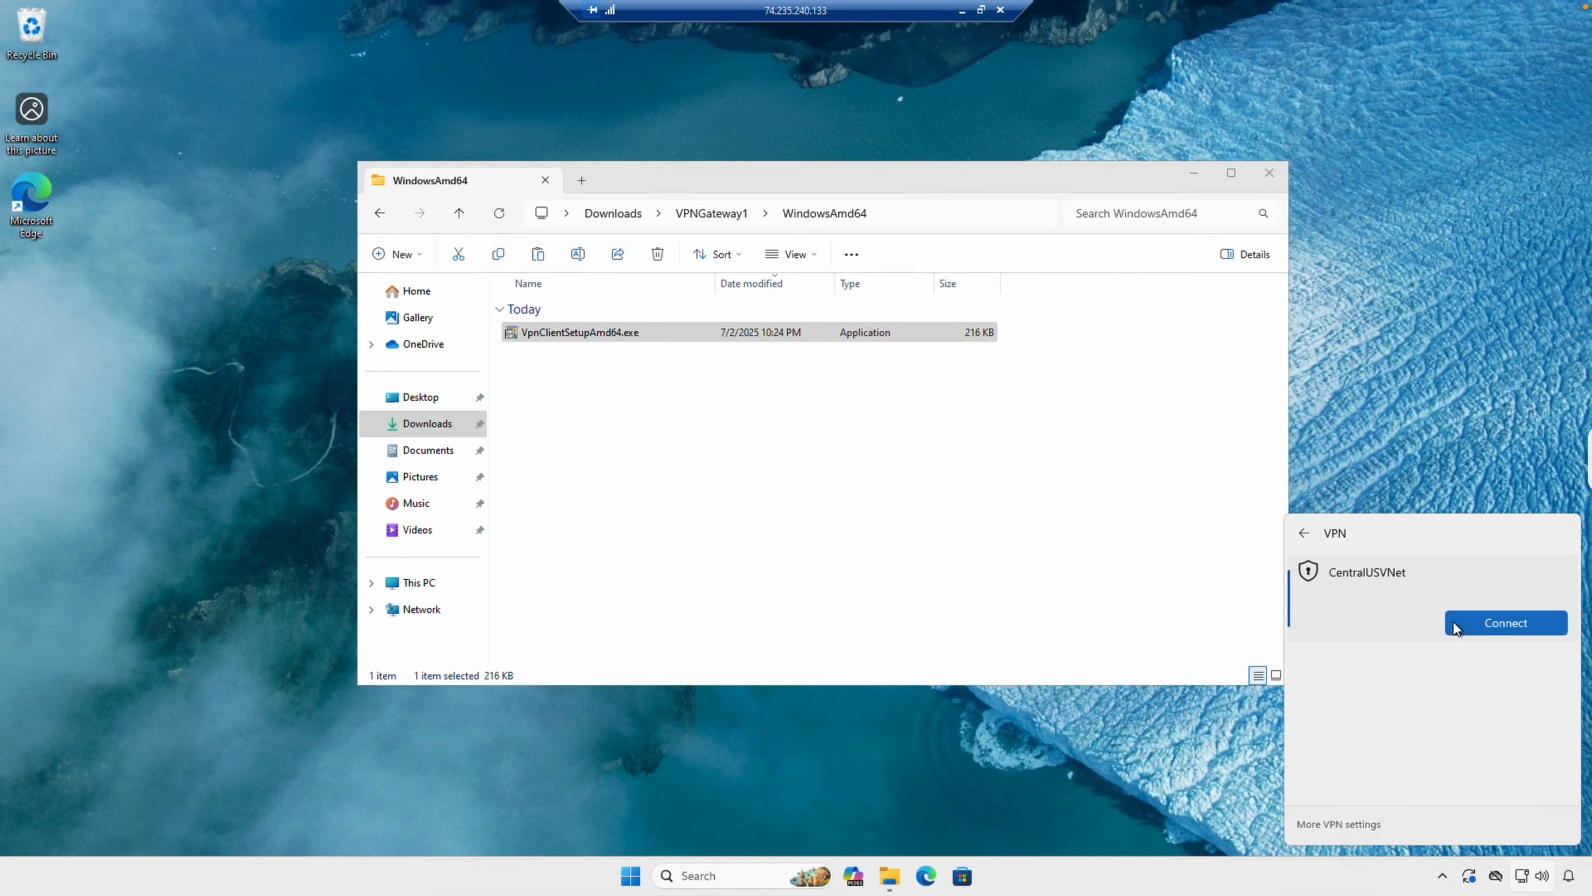
left_click(1462, 631)
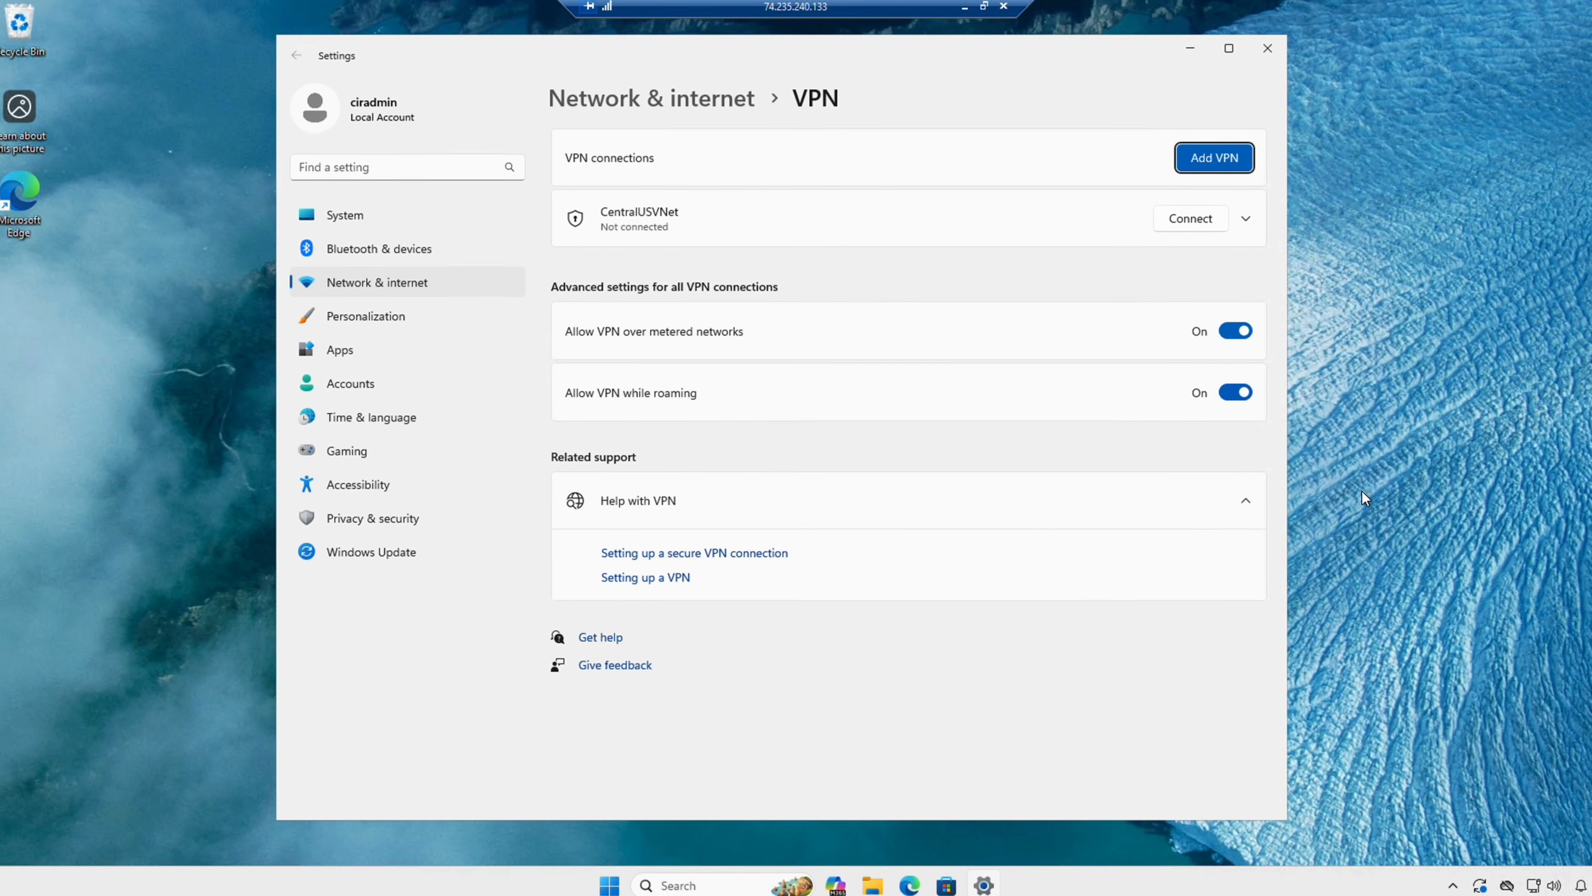
left_click(1232, 215)
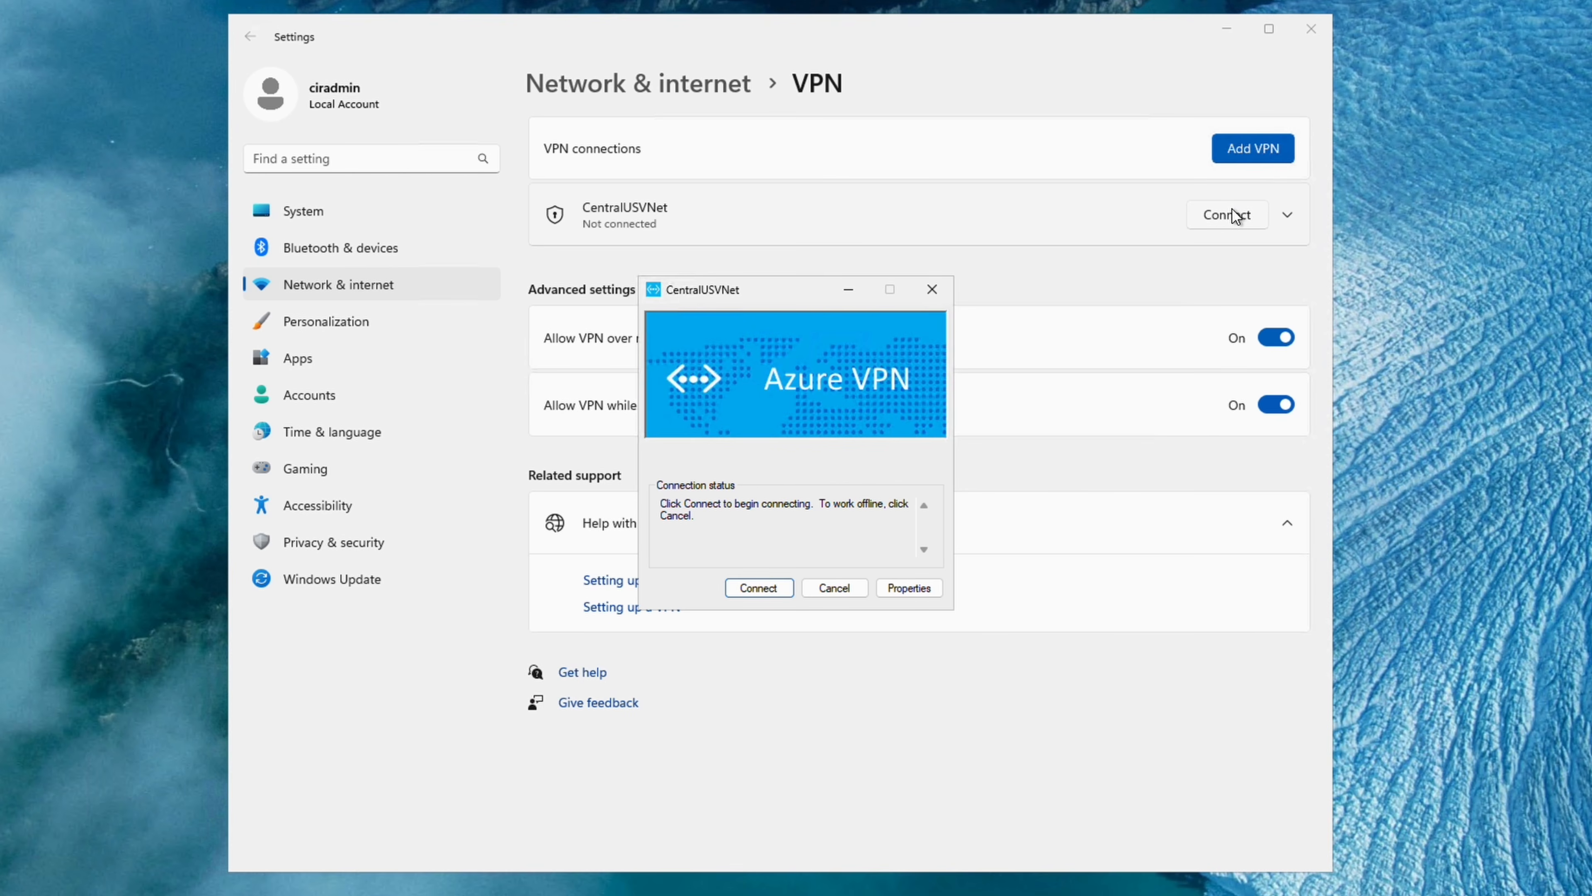
left_click(775, 589)
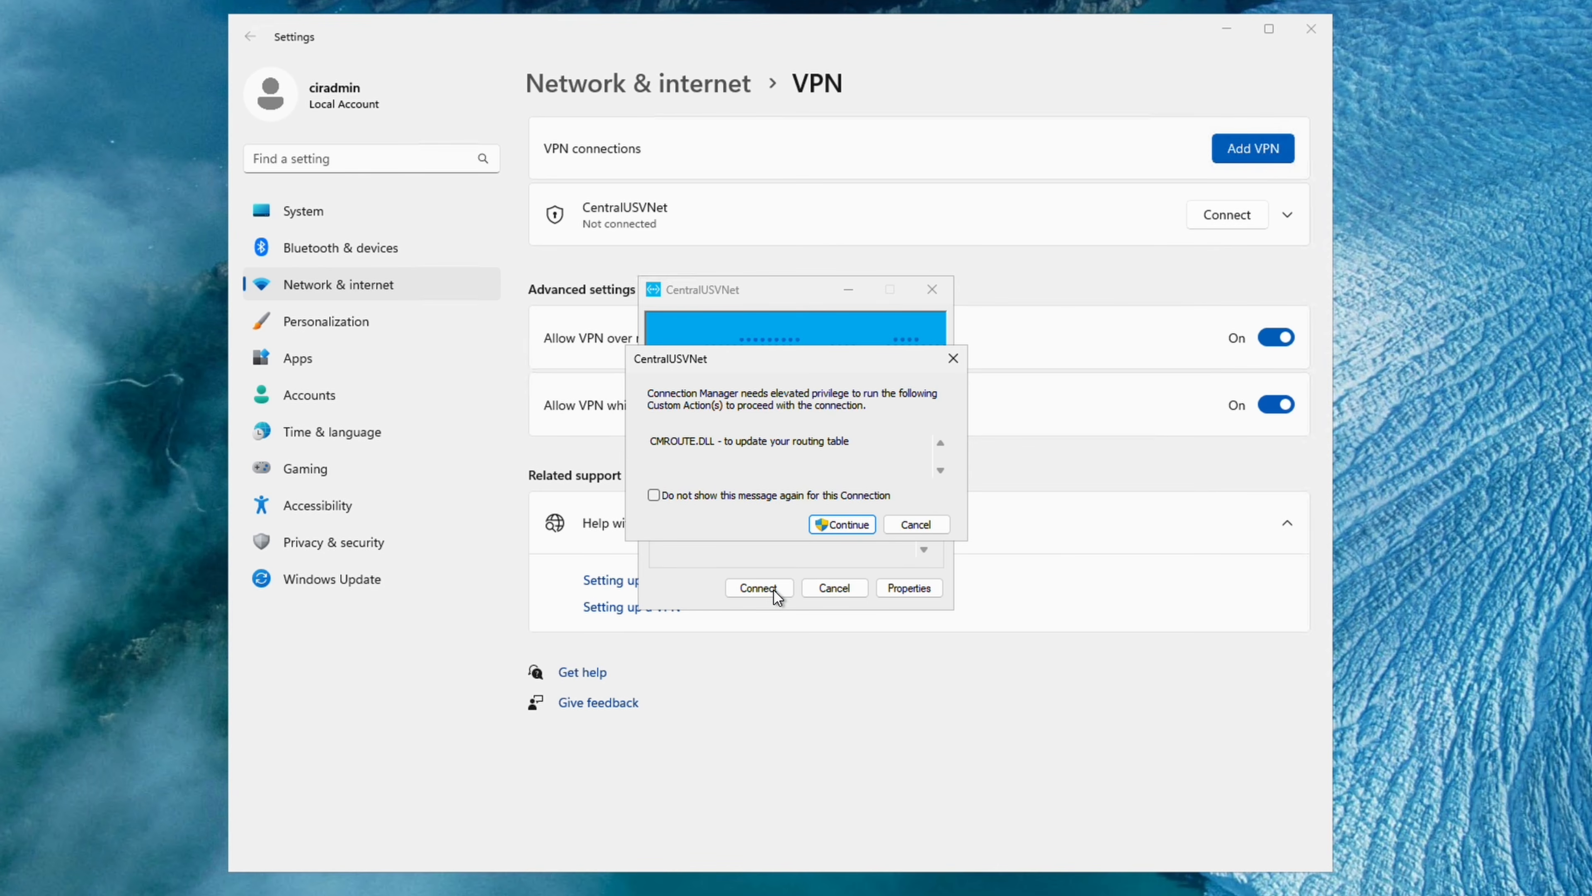
left_click(854, 526)
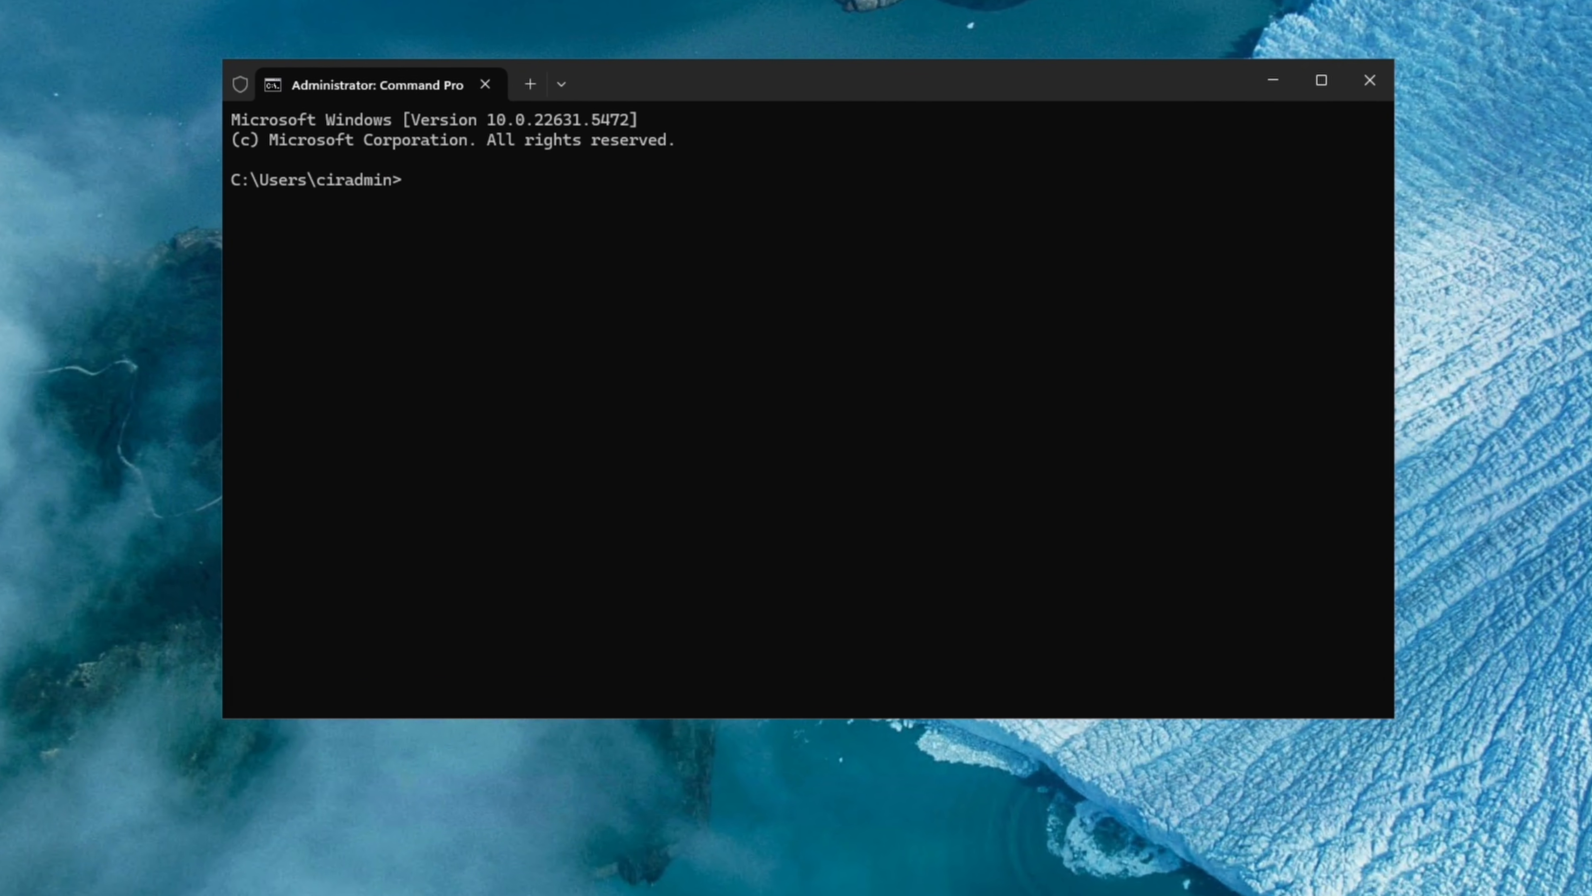
Ping 10.25.0.4 and 10.30.0.4 over the VPN, each returning 4 of 4 replies.
type("ping 10.25.0.4")
key("Return")
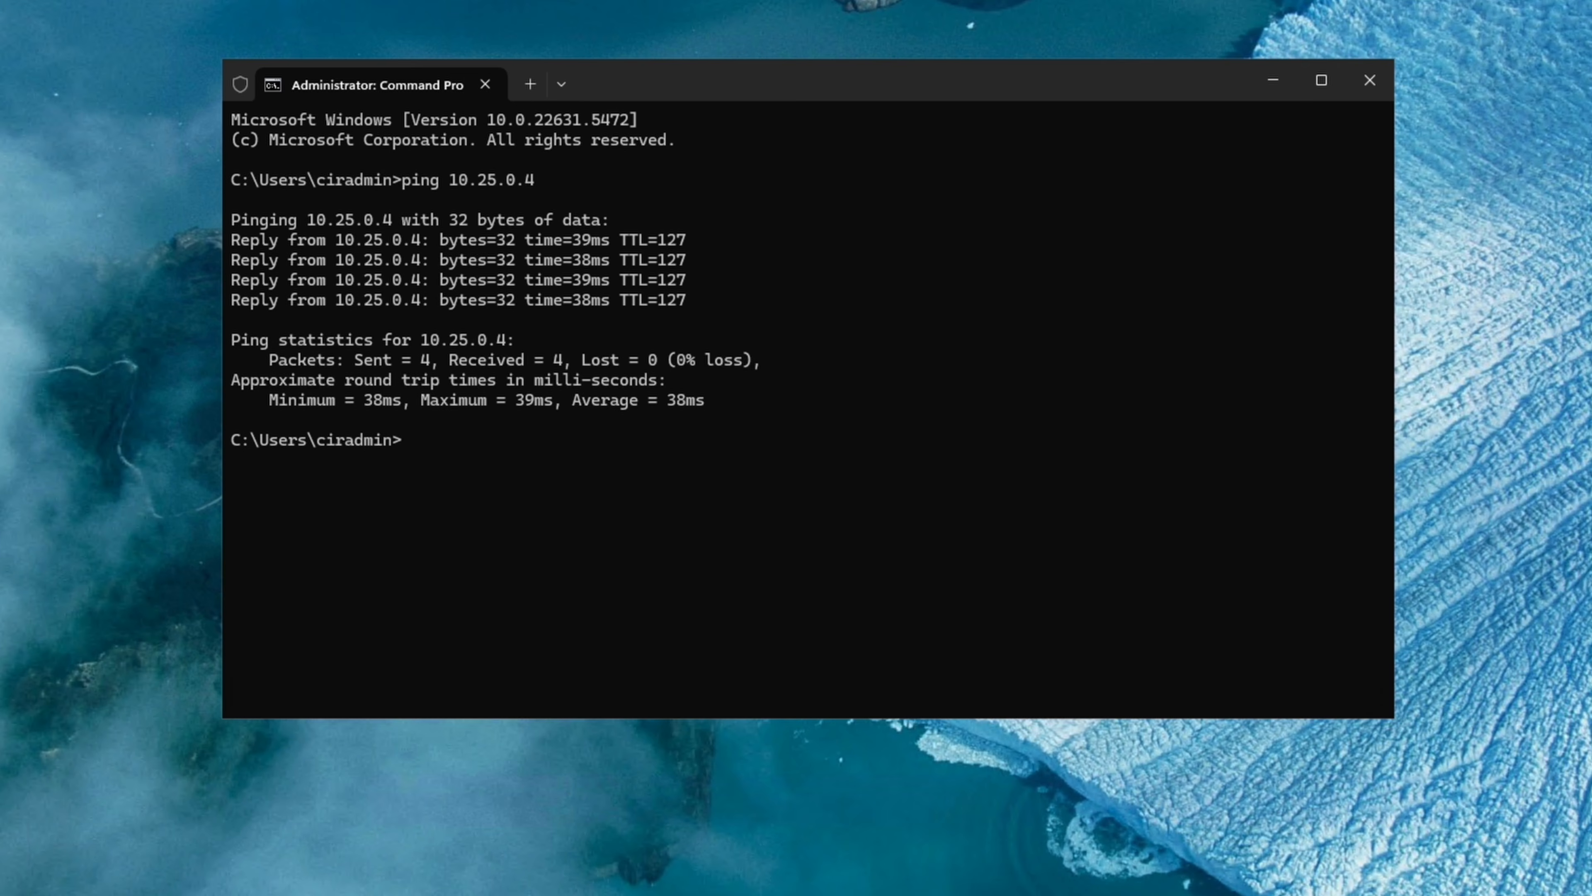
type("ping 10.30.0.4")
key("Return")
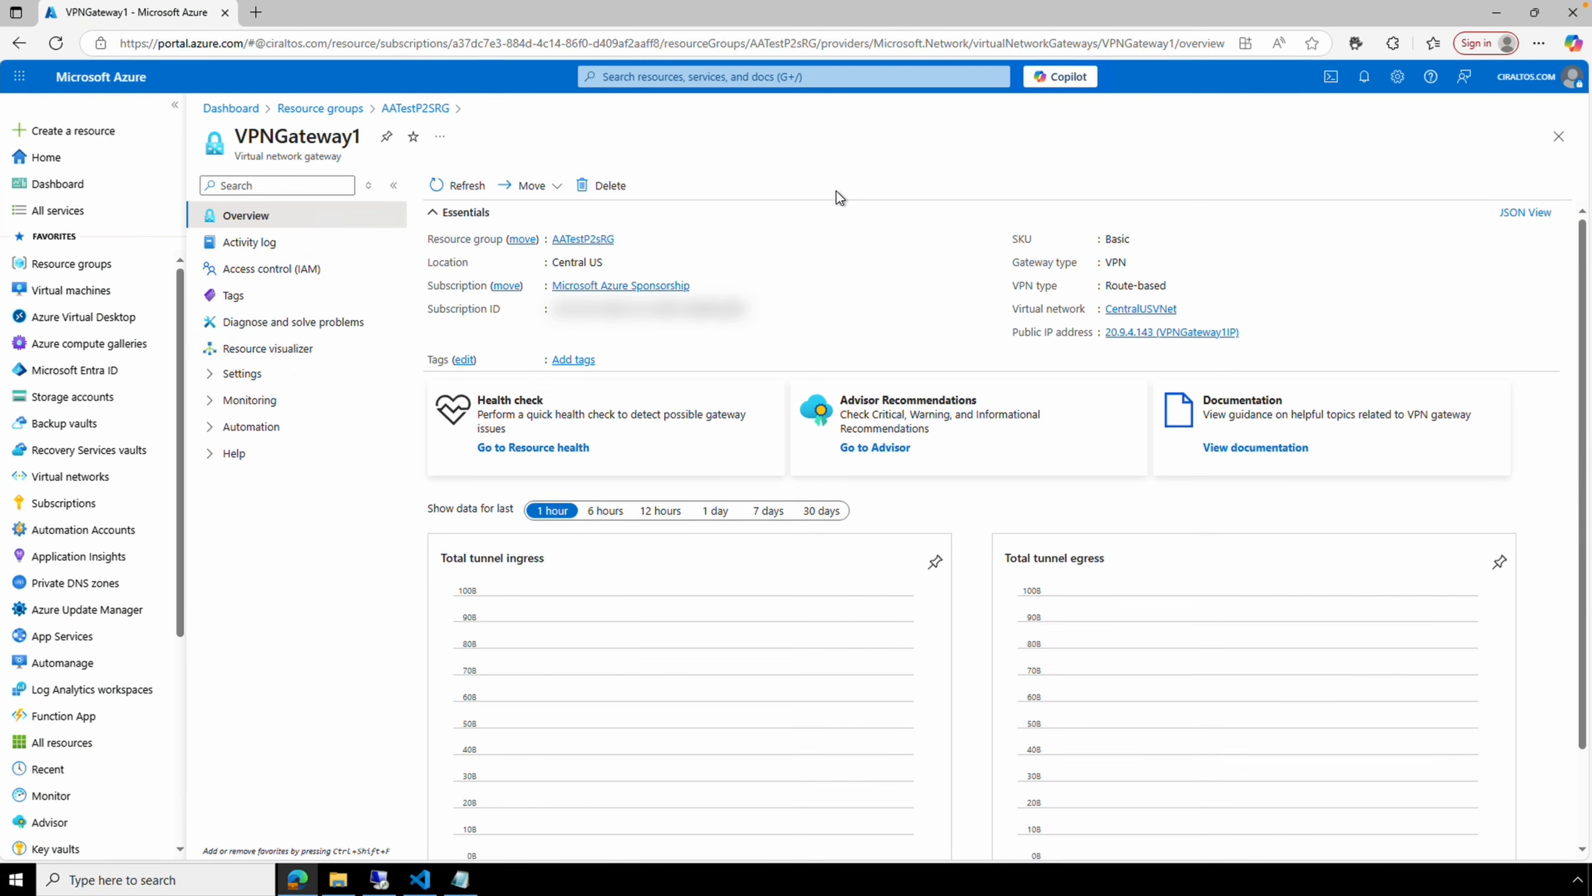
Expand Monitoring in VPNGateway1's left menu and go to Point-to-site Sessions.
scroll(752, 201, "down", 1)
left_click(275, 405)
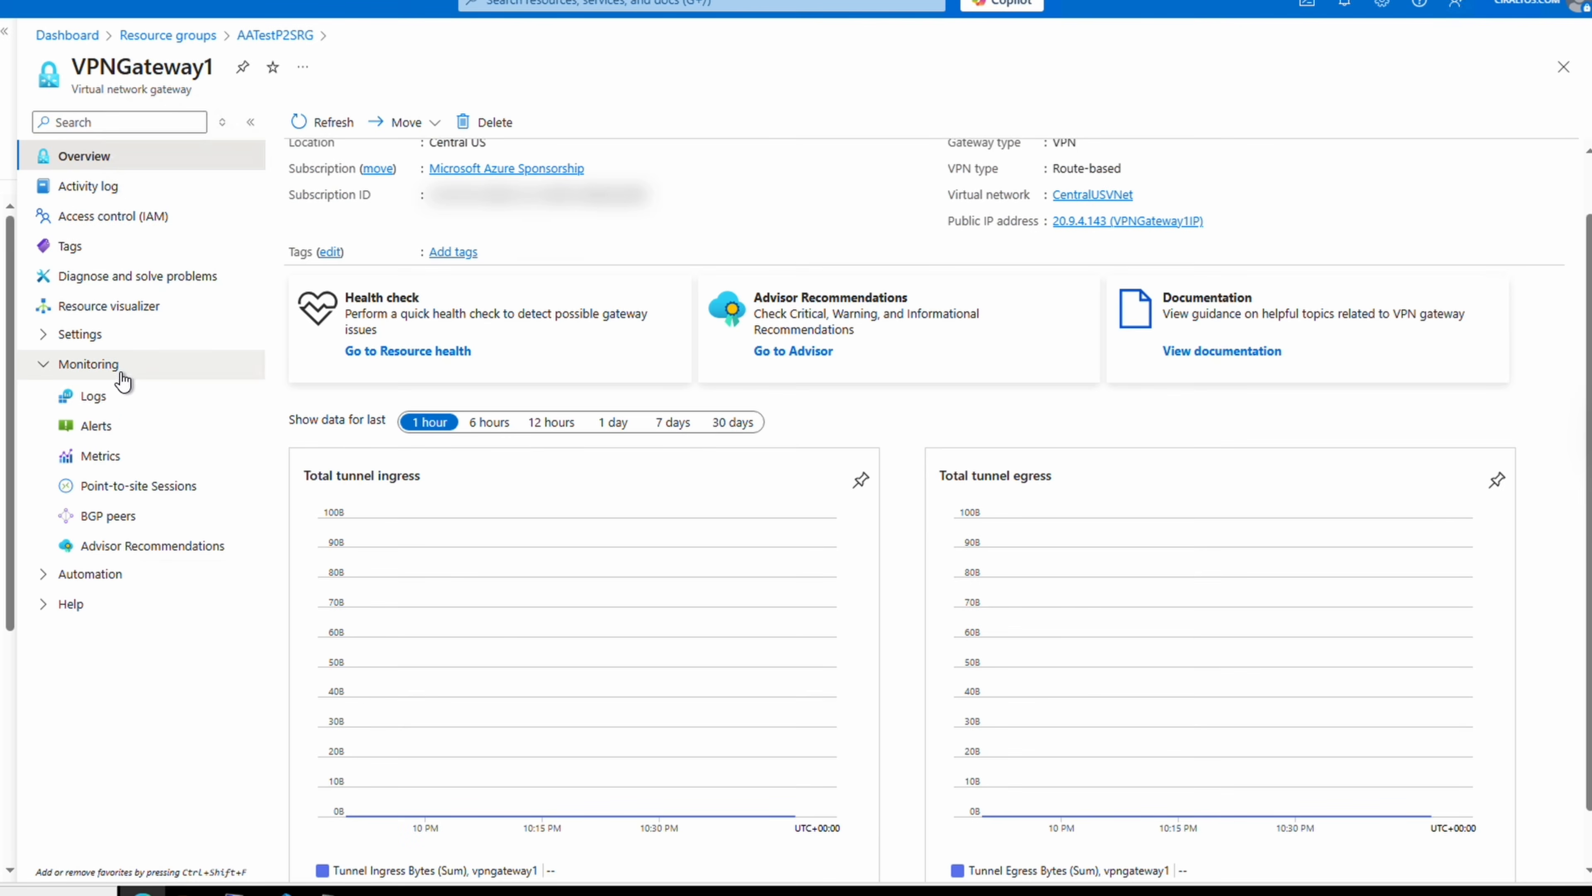
left_click(125, 492)
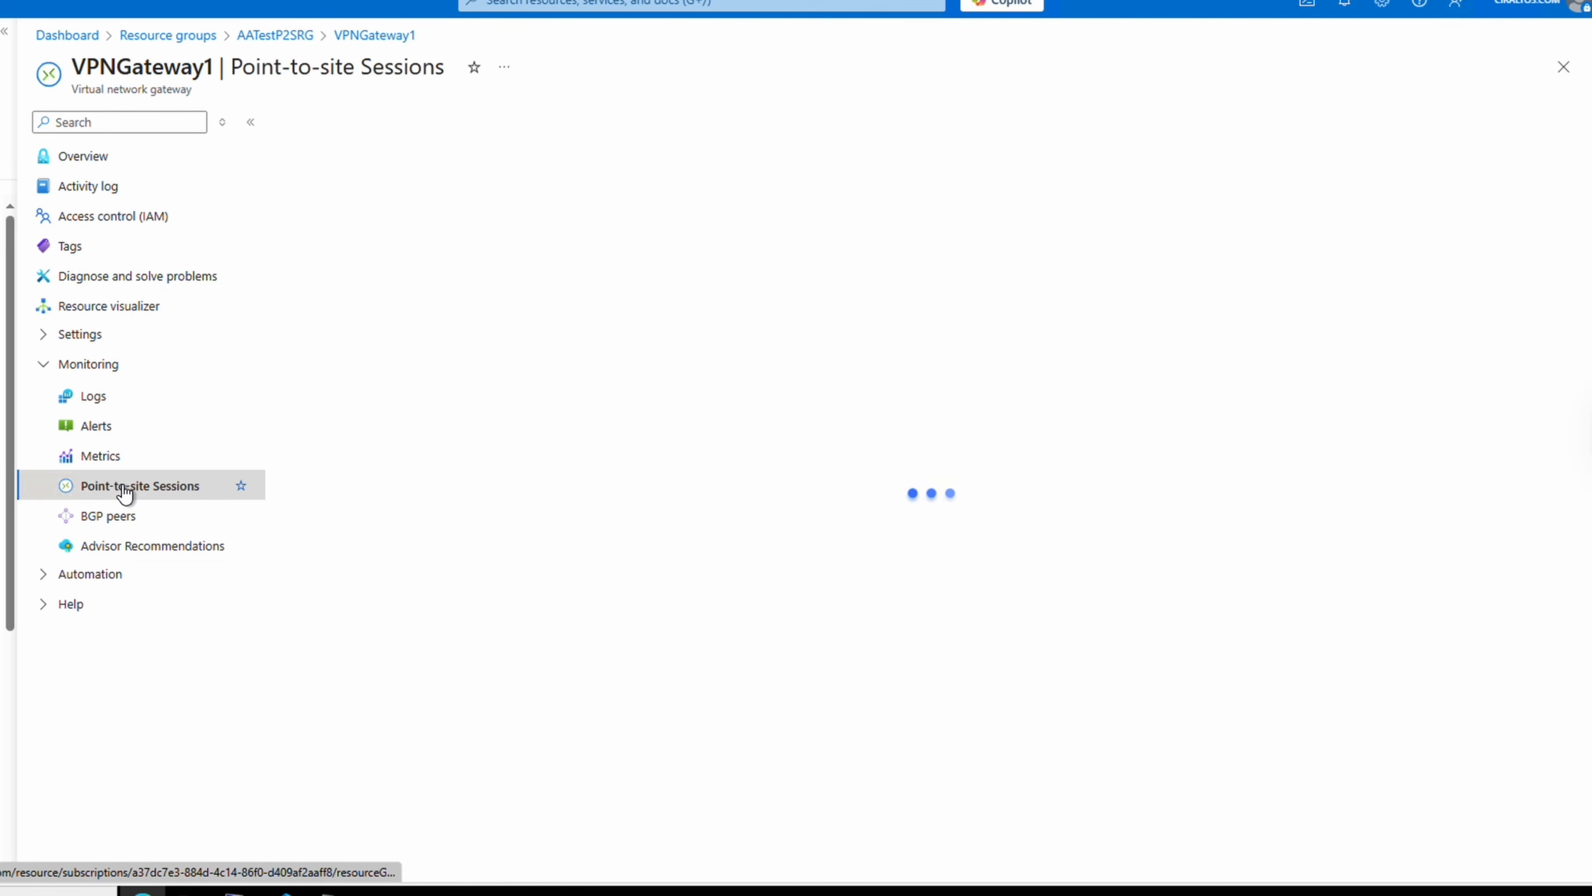